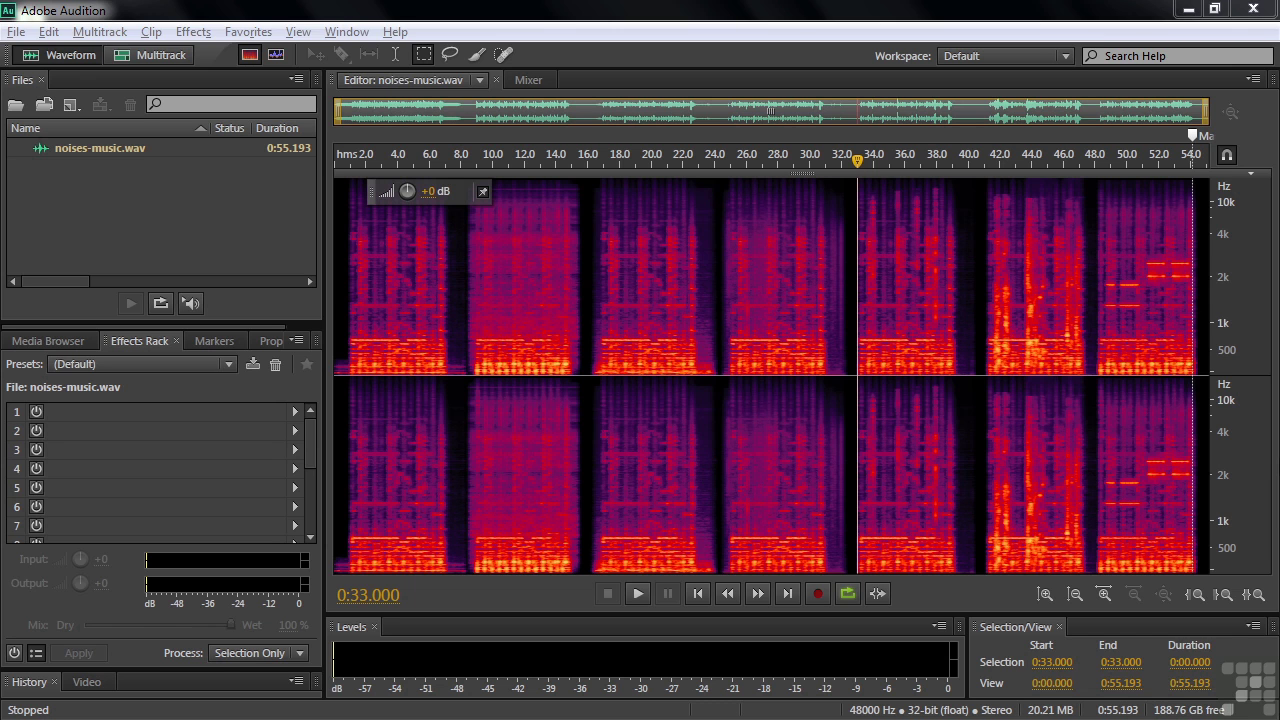
# Look through the wave files in the noises working folder without opening any of them
pyautogui.doubleClick(97, 202)
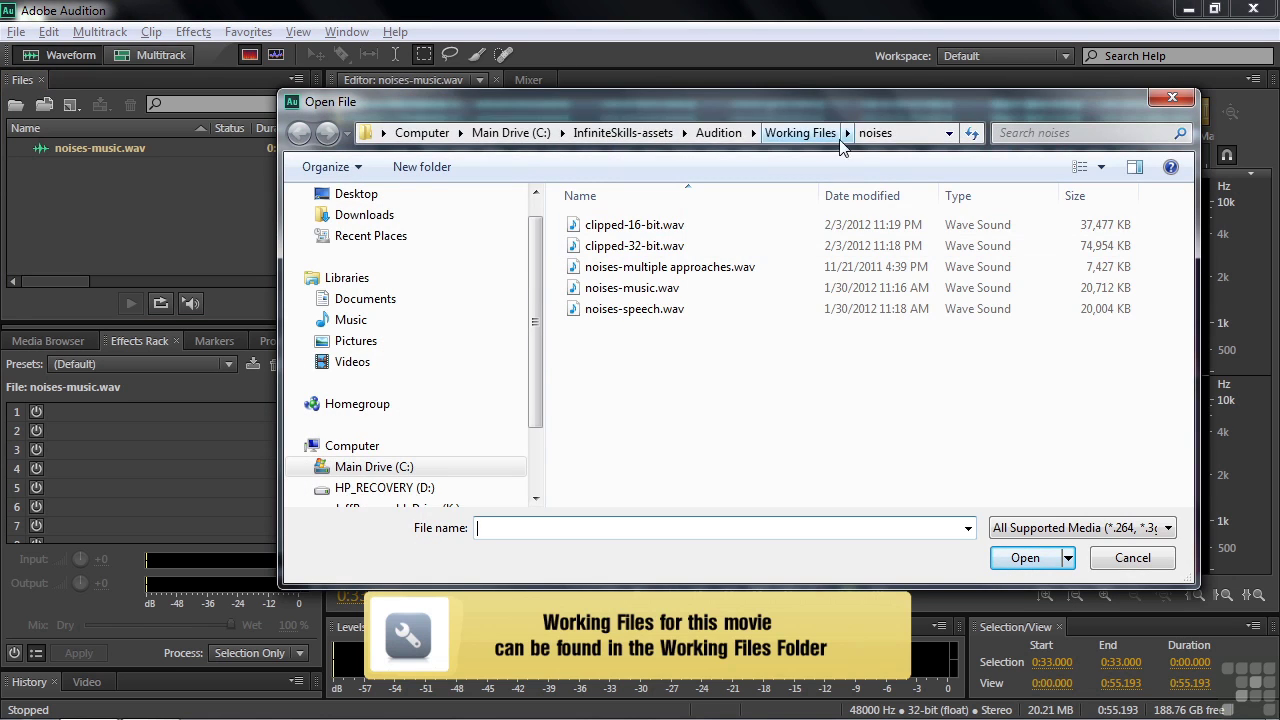
pyautogui.click(1133, 557)
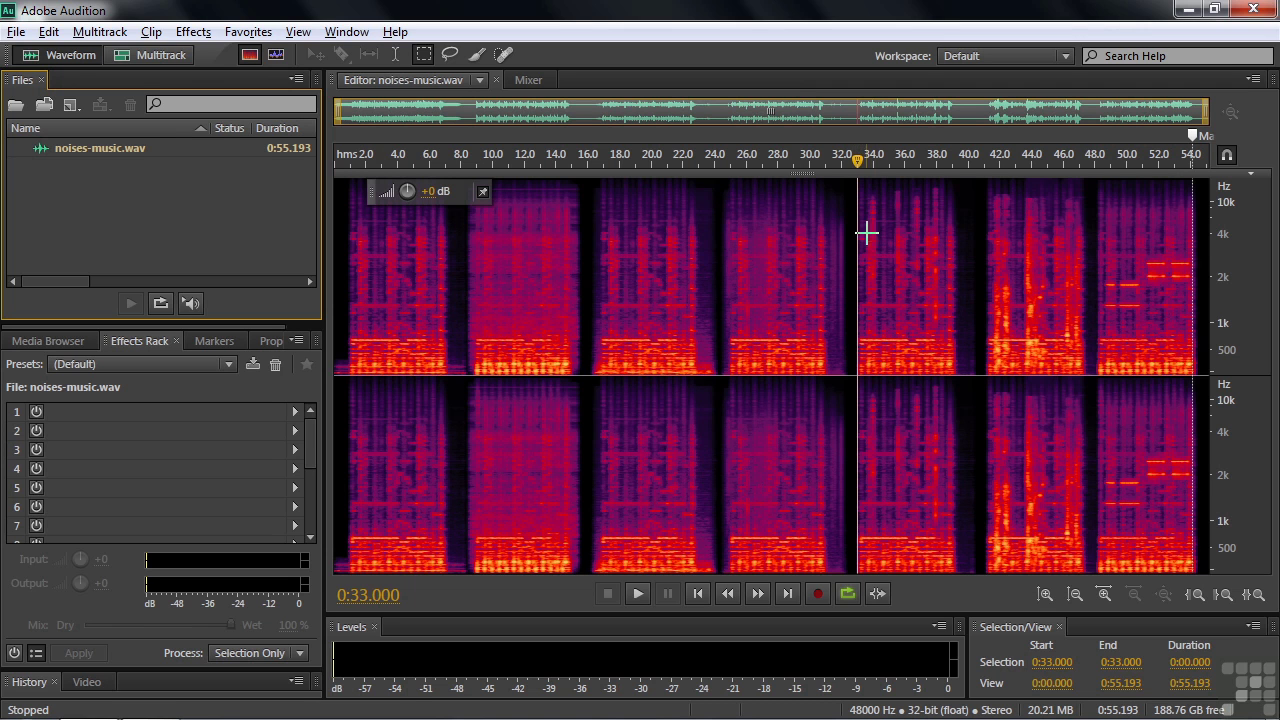
# Listen to the music passage from about 0:32.8 to 0:38.3, pausing playback after each noise burst
pyautogui.moveTo(838, 155); pyautogui.dragTo(980, 215)
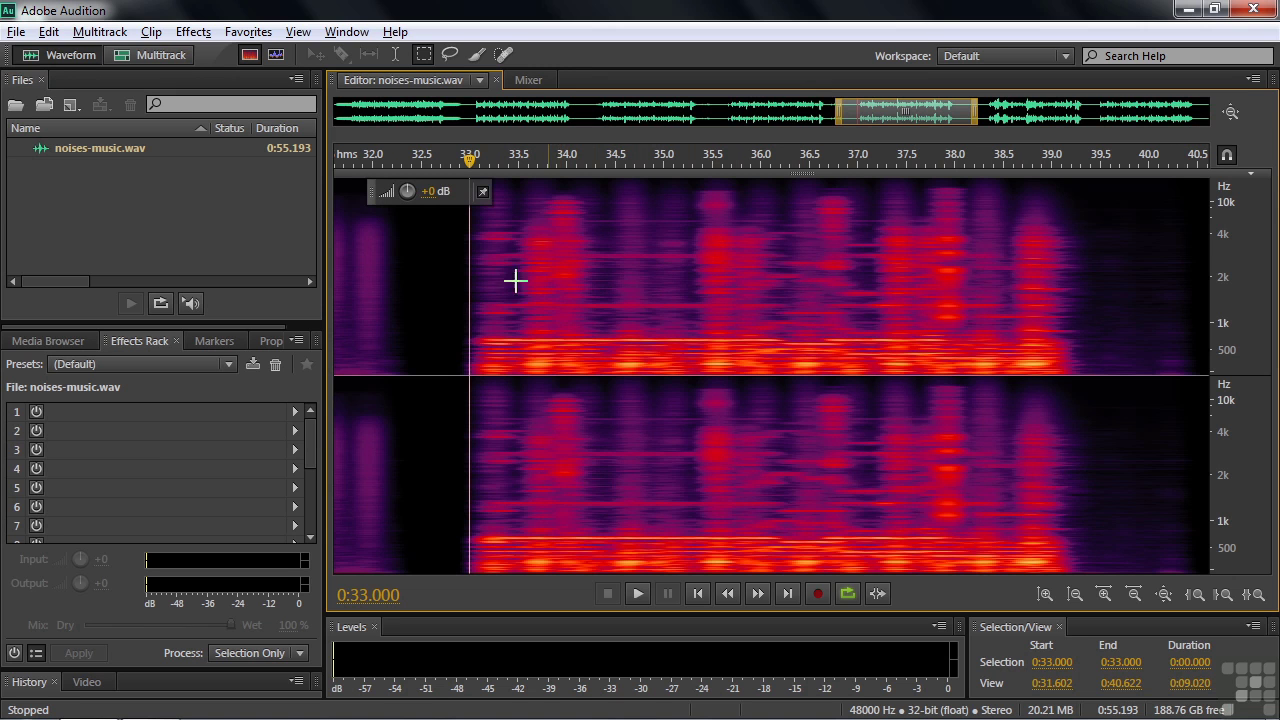
pyautogui.click(455, 286)
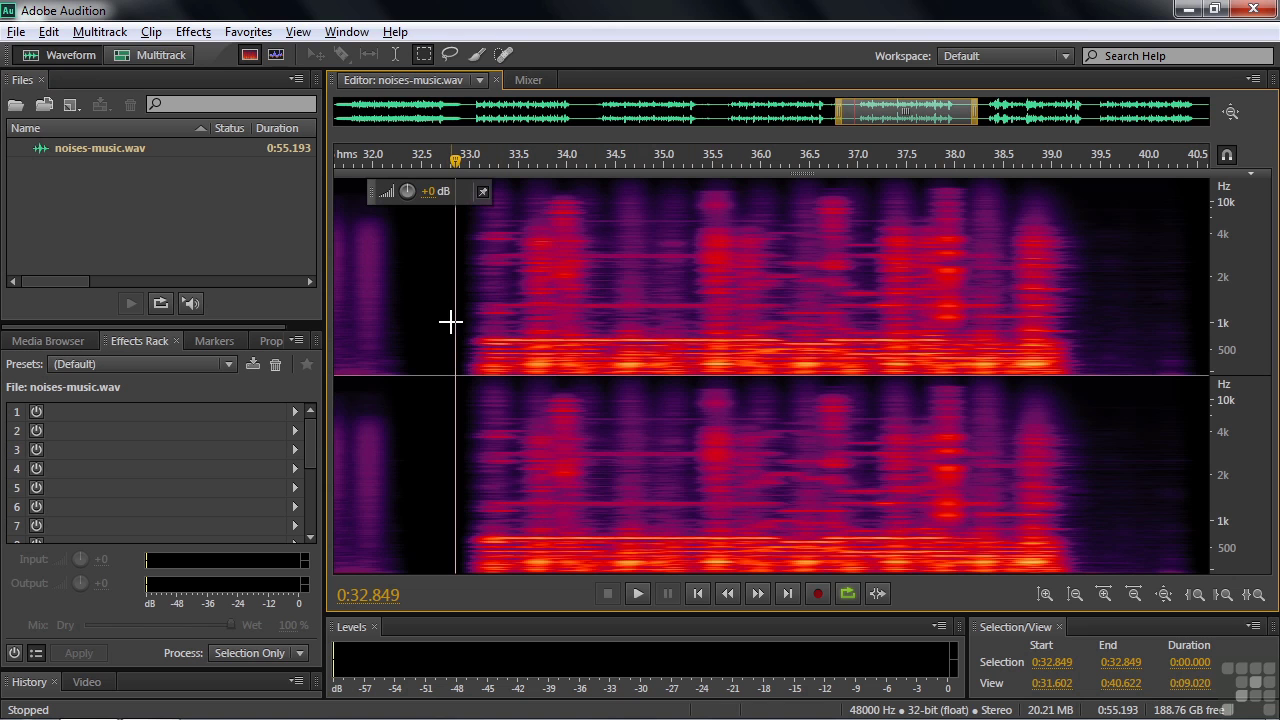
pyautogui.press('space')
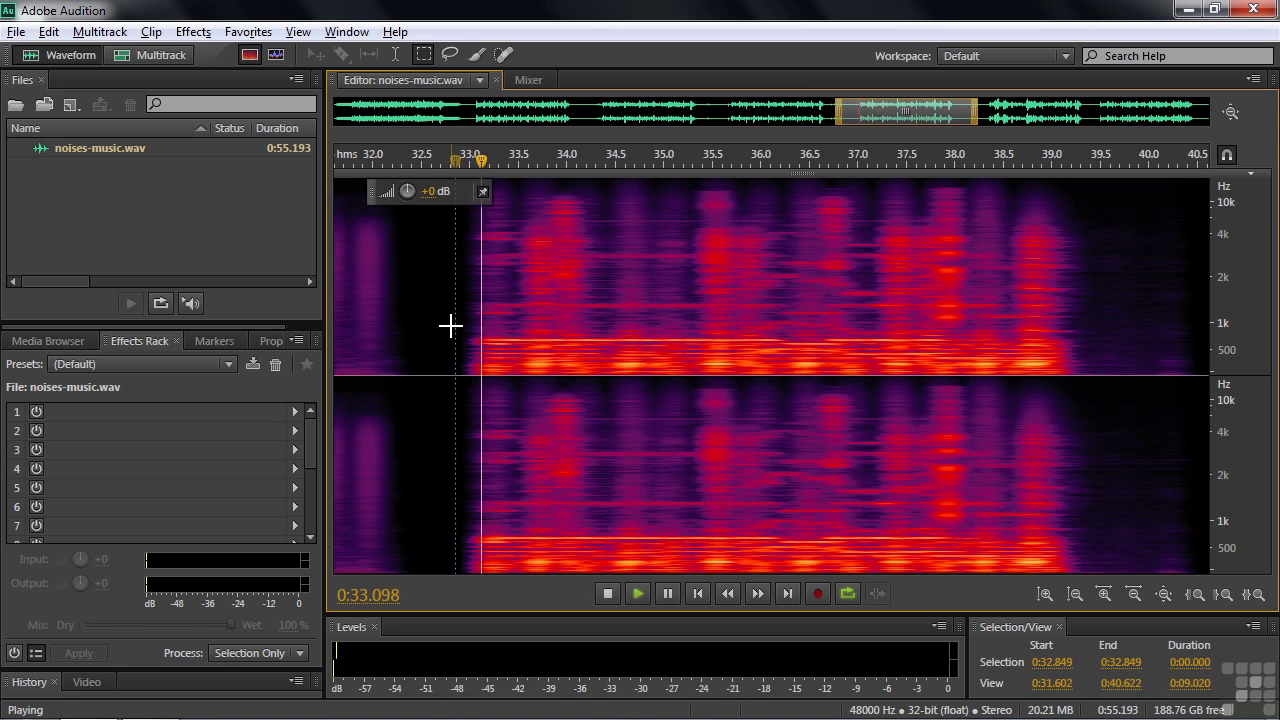
pyautogui.press('space')
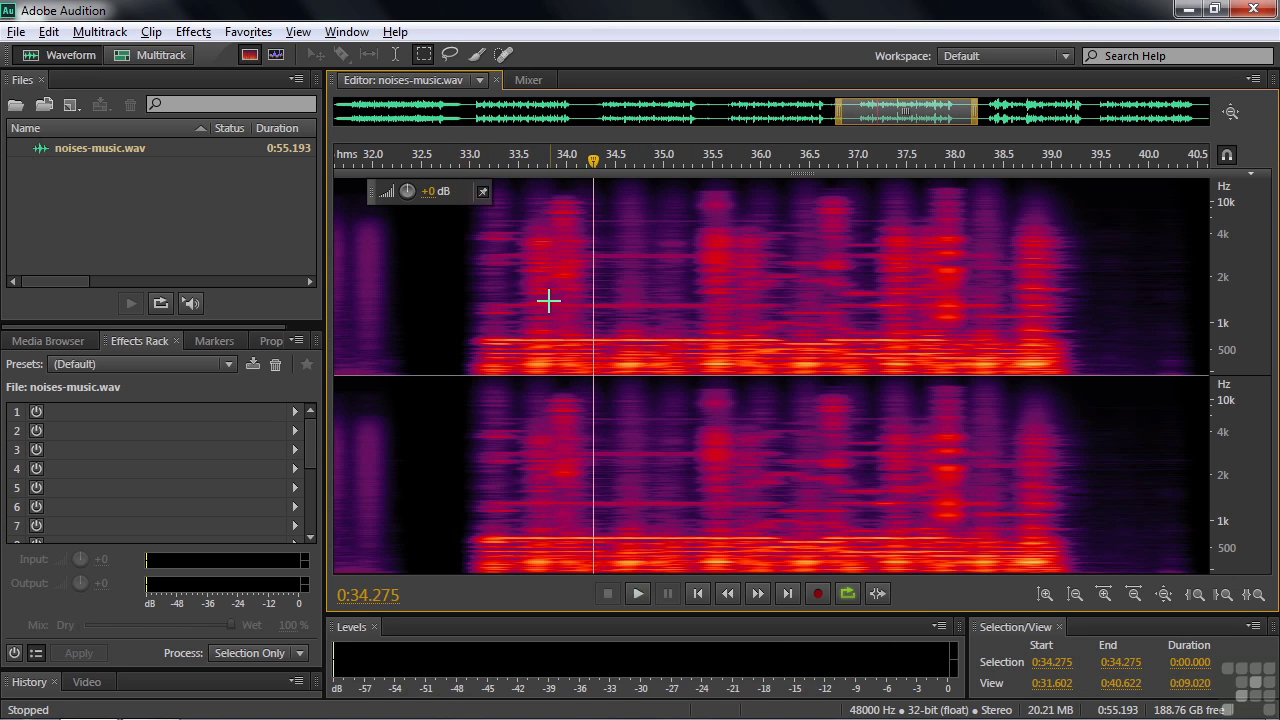
pyautogui.press('space')
pyautogui.press('space')
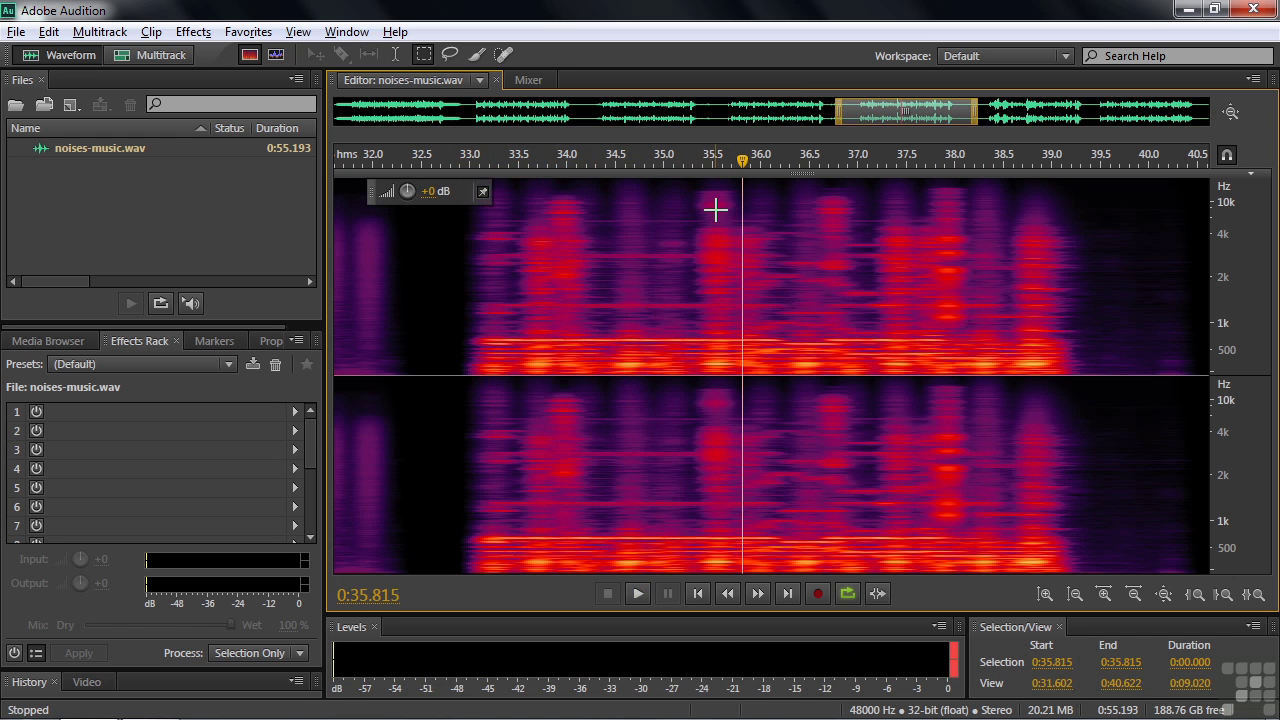
pyautogui.press('space')
pyautogui.press('space')
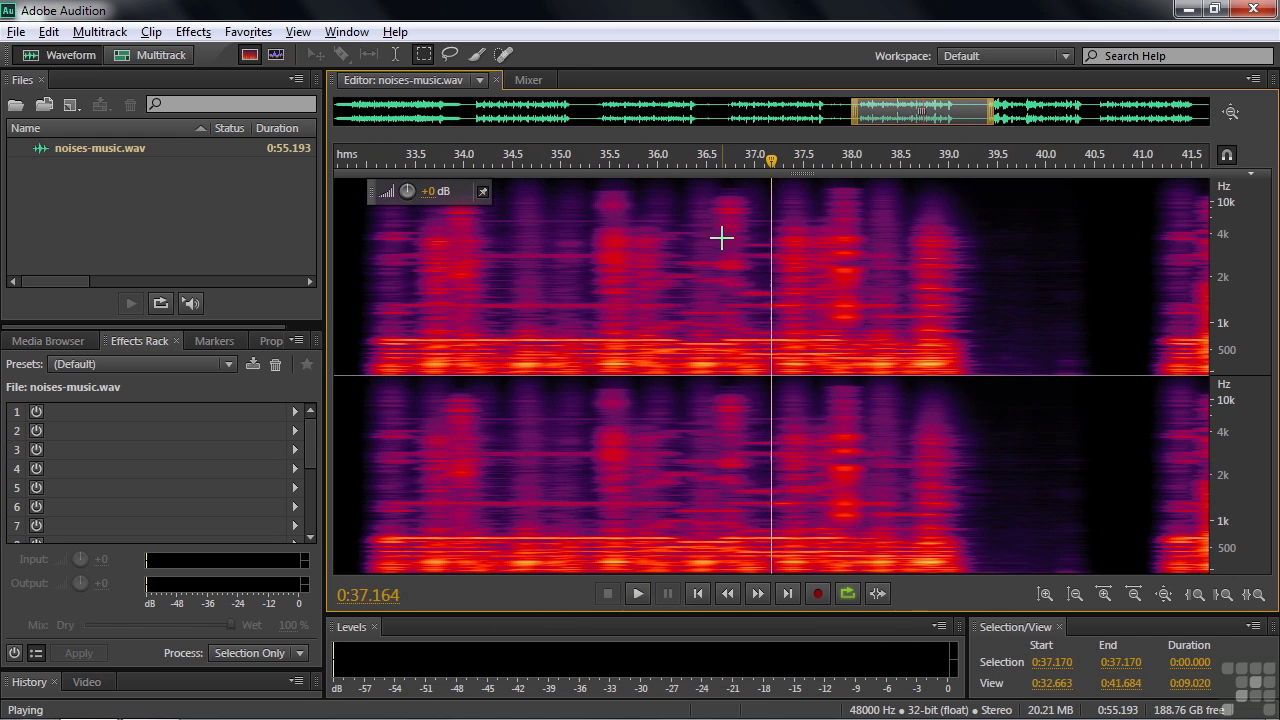
pyautogui.press('space')
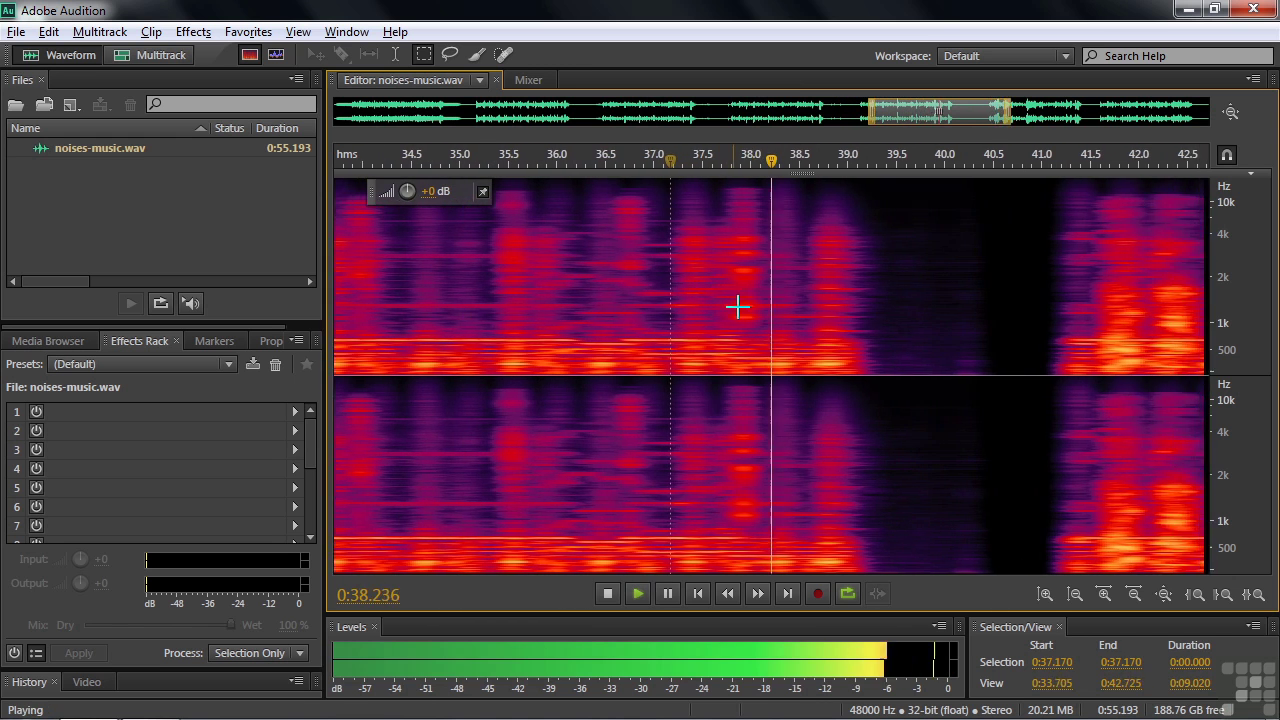
pyautogui.press('space')
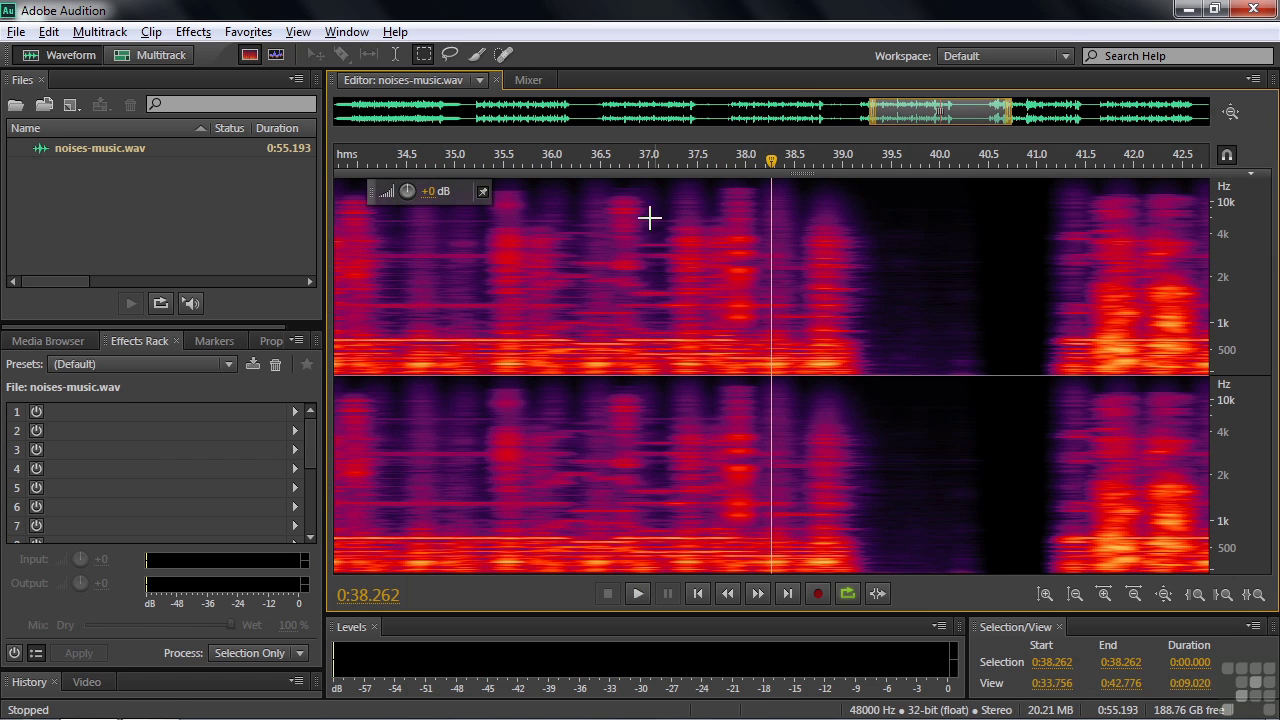
# Try marquee selections on the bursts near 35.5, 36.7 and 37.5 seconds, and a lasso selection around the burst near 34 seconds
pyautogui.moveTo(935, 115); pyautogui.dragTo(914, 115)
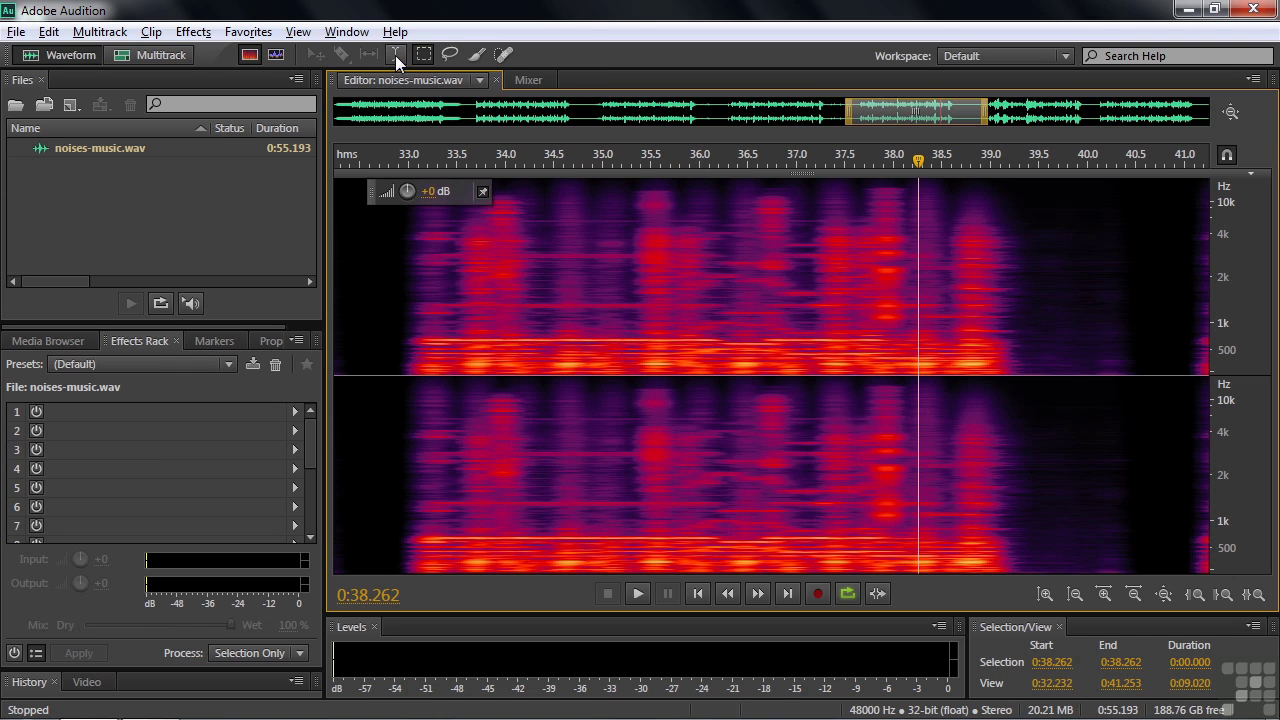
pyautogui.moveTo(632, 275); pyautogui.dragTo(678, 306)
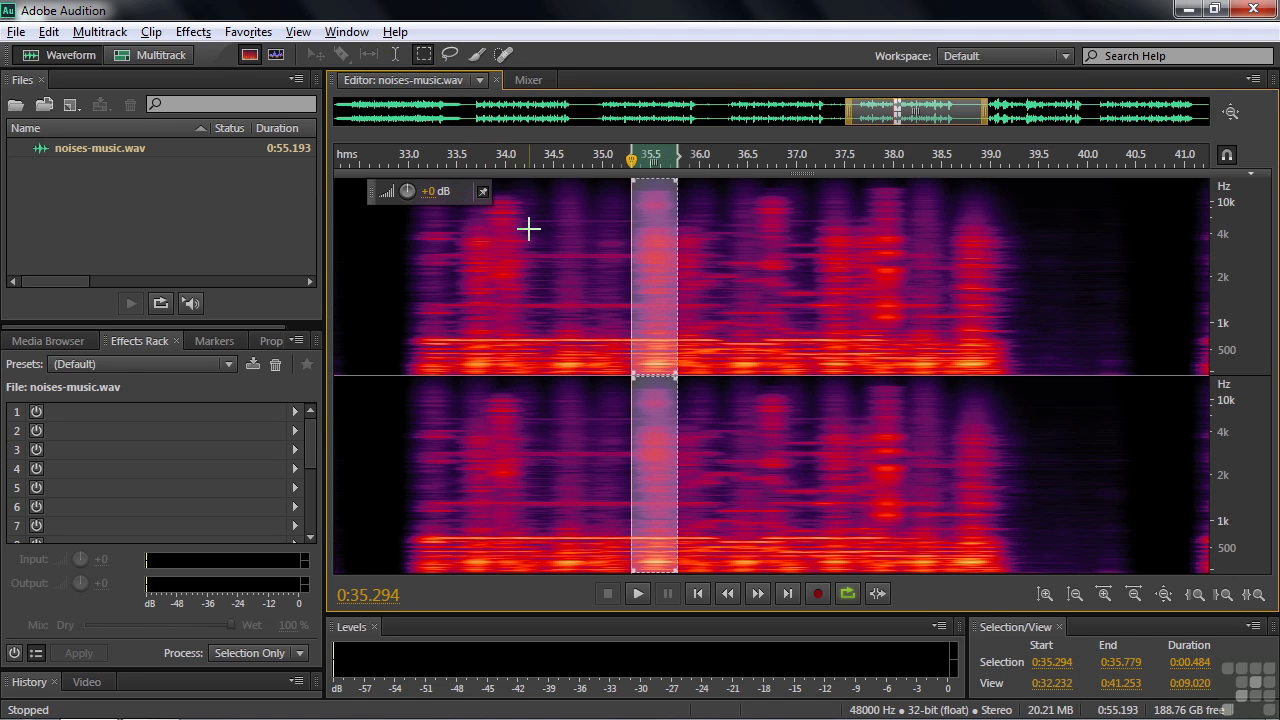
pyautogui.moveTo(748, 192); pyautogui.dragTo(793, 298)
pyautogui.moveTo(822, 218); pyautogui.dragTo(873, 322)
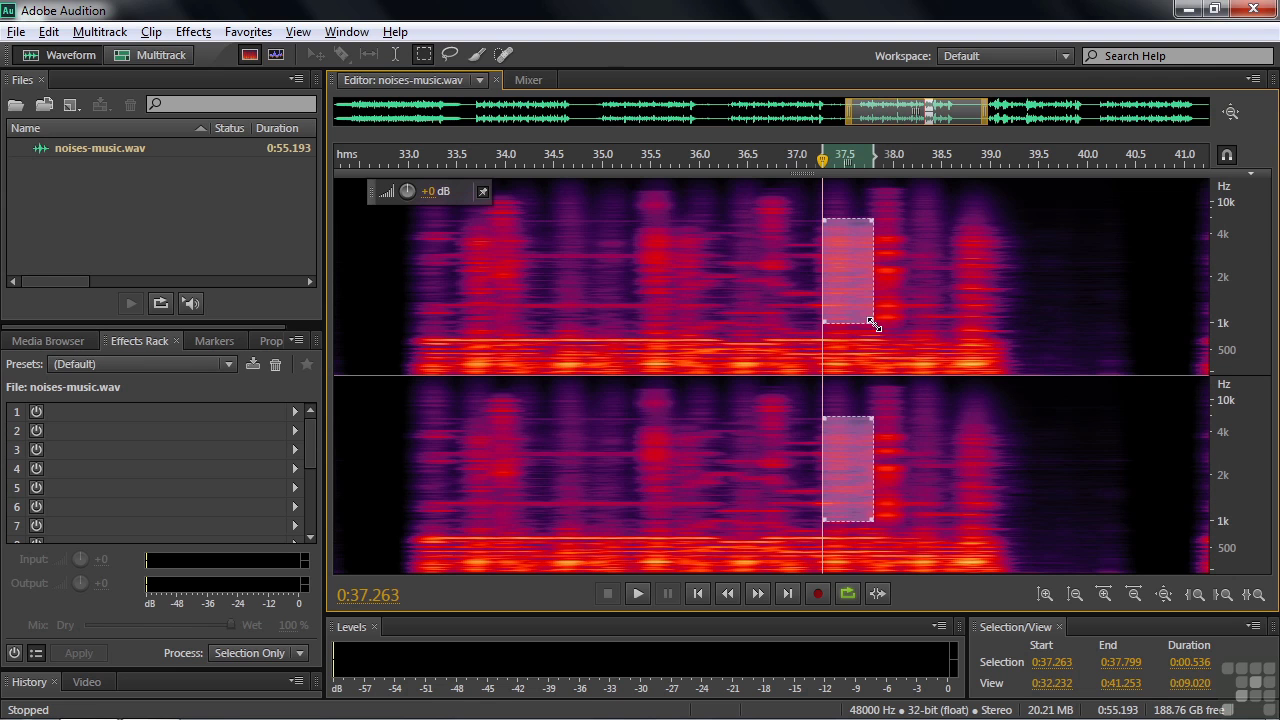
pyautogui.click(452, 54)
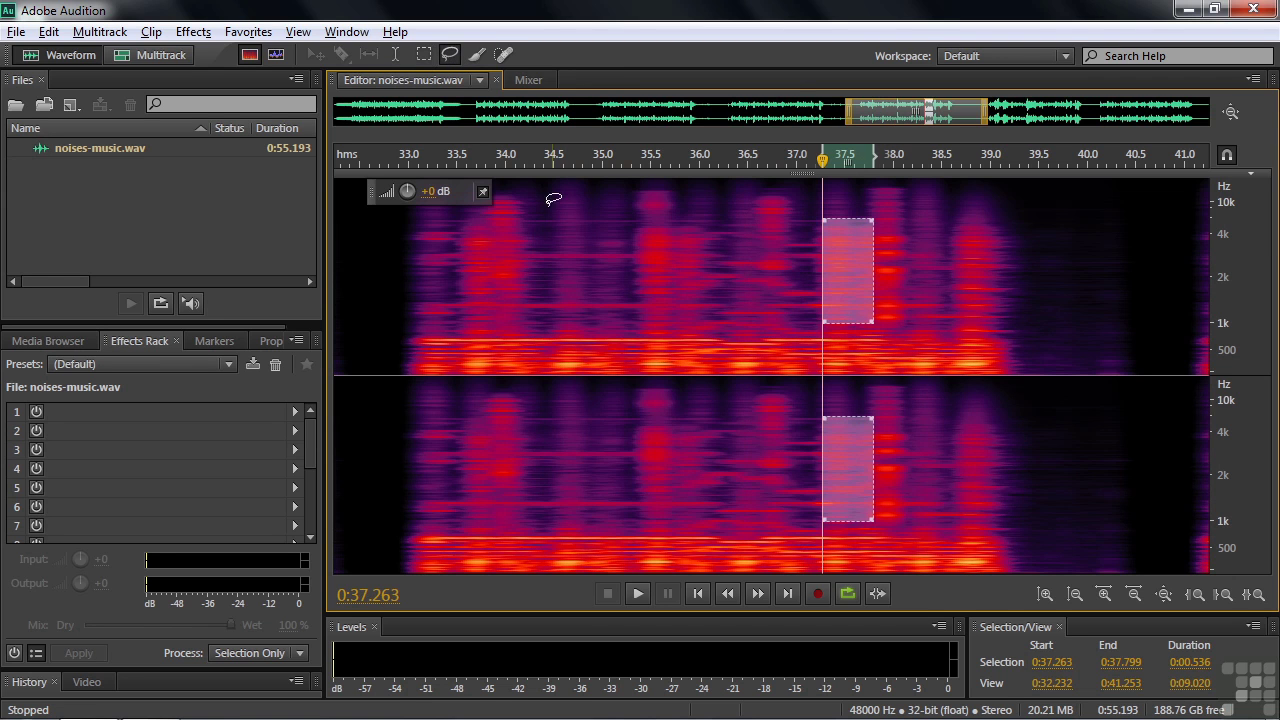
pyautogui.moveTo(527, 196)
pyautogui.mouseDown()
pyautogui.moveTo(535, 306)
pyautogui.moveTo(500, 331)
pyautogui.moveTo(488, 195)
pyautogui.moveTo(524, 186)
pyautogui.moveTo(537, 200)
pyautogui.mouseUp()
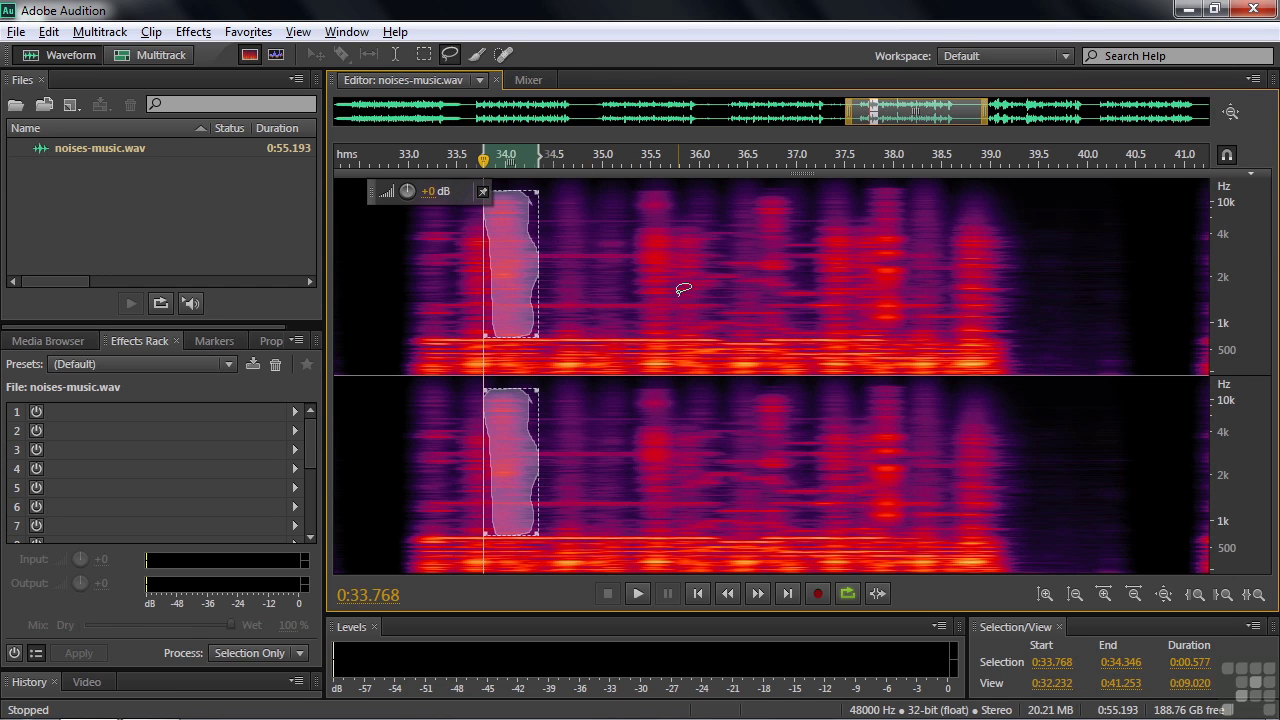
# Marquee-select the noise burst from about 0:35.25 to 0:35.82 in both channels, leaving the bass frequencies out
pyautogui.click(421, 56)
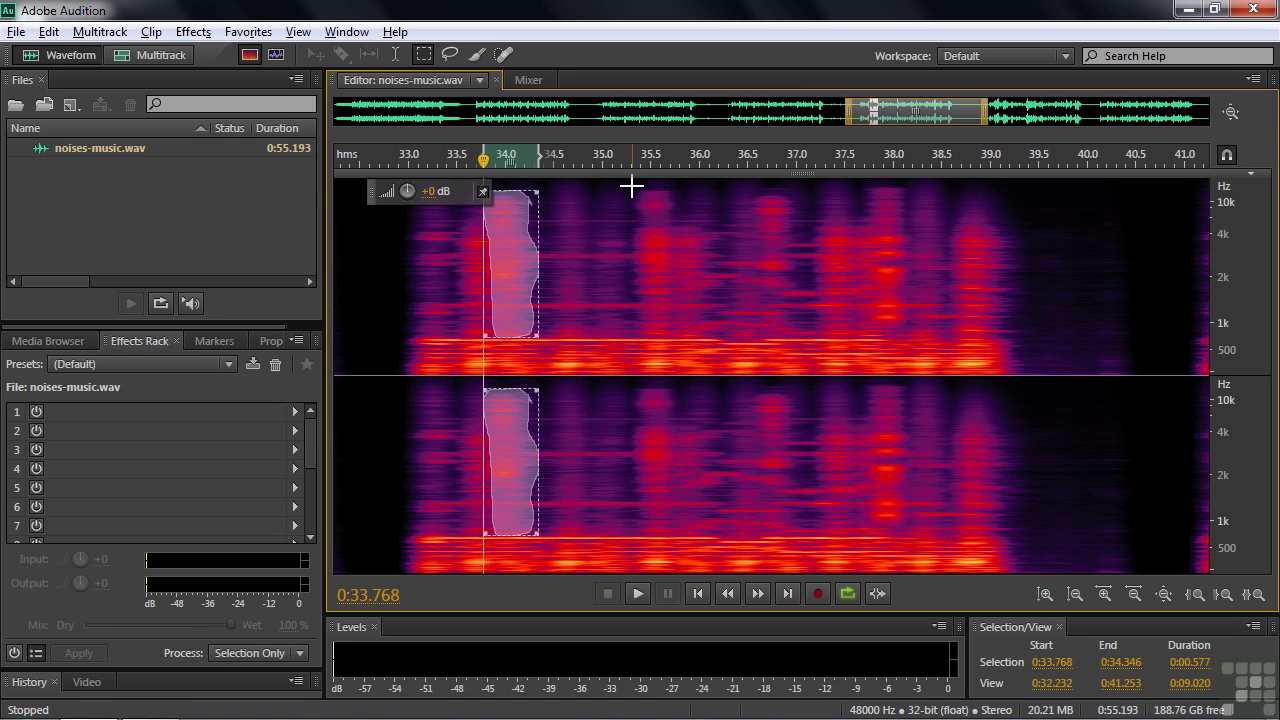
pyautogui.moveTo(627, 186); pyautogui.dragTo(676, 345)
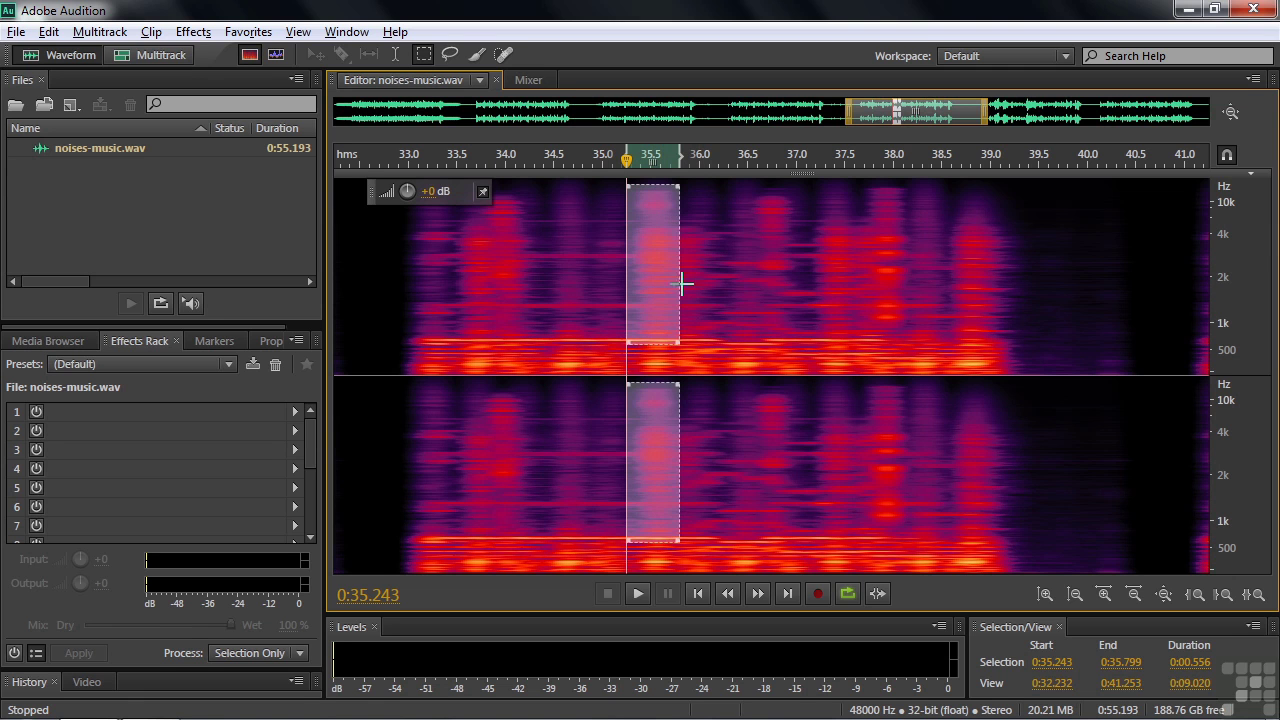
pyautogui.moveTo(679, 210)
pyautogui.mouseDown()
pyautogui.moveTo(714, 218)
pyautogui.moveTo(668, 226)
pyautogui.moveTo(682, 224)
pyautogui.mouseUp()
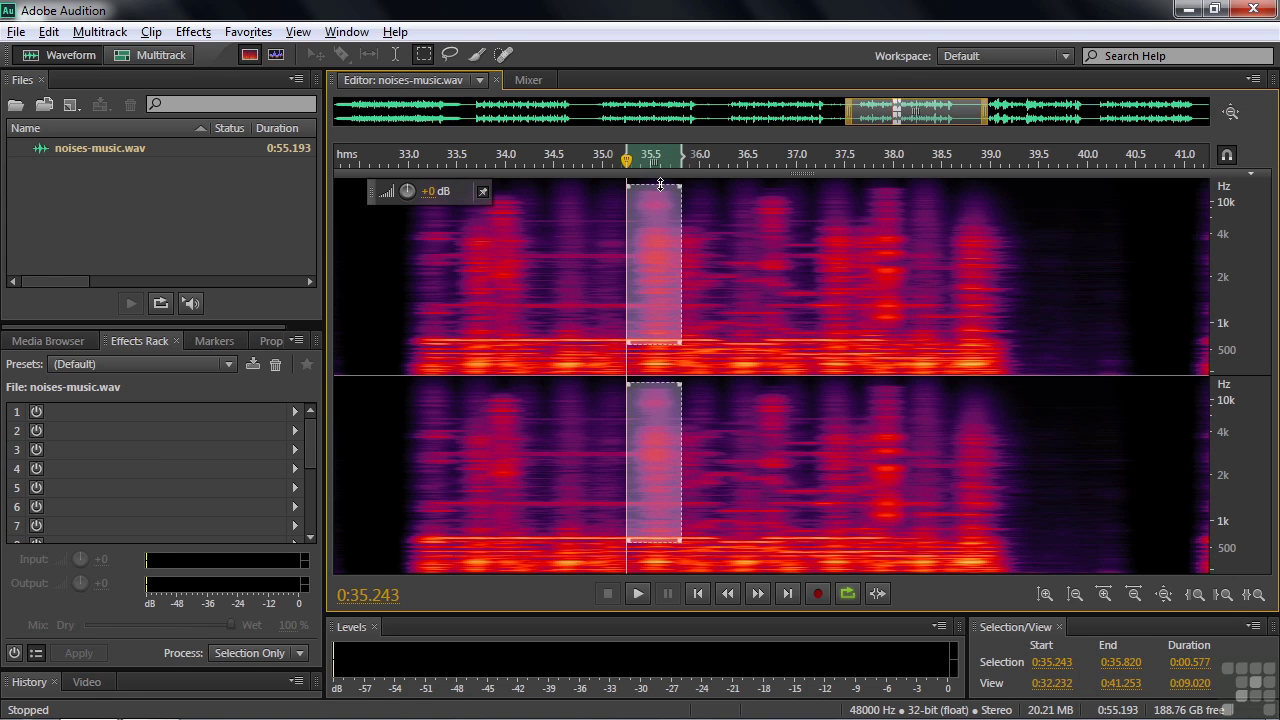
pyautogui.moveTo(626, 222); pyautogui.dragTo(627, 222)
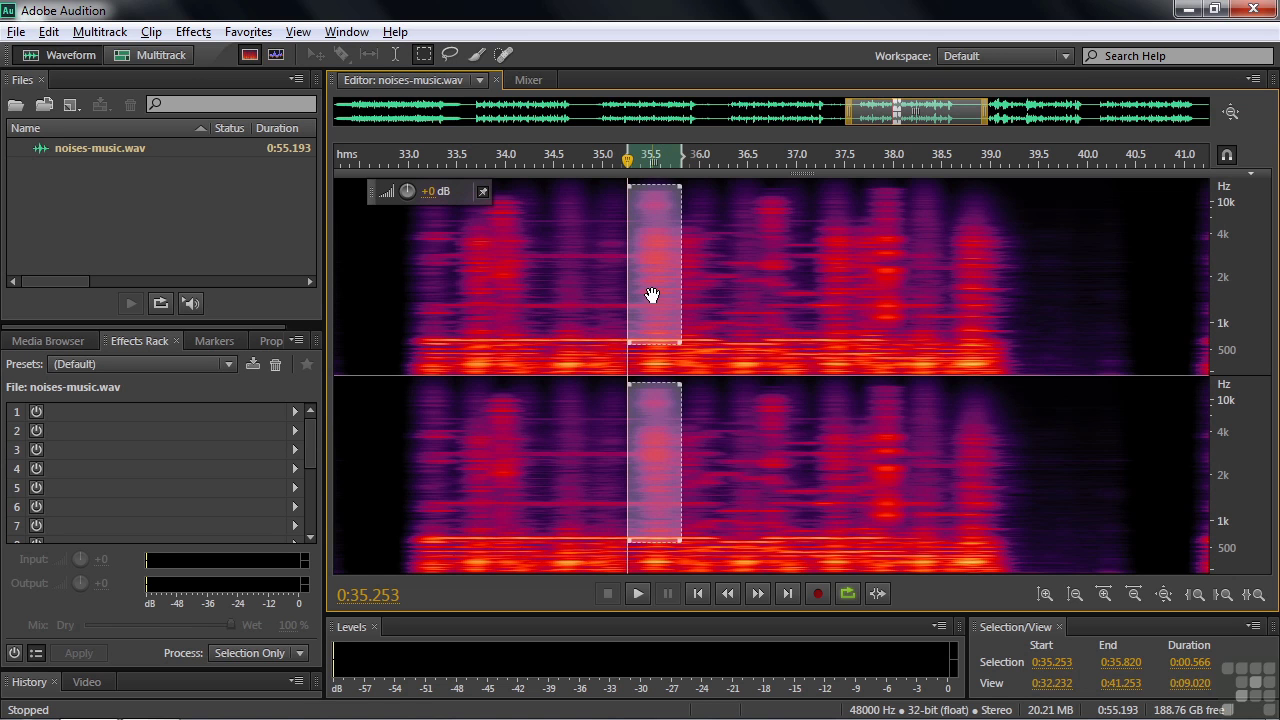
# Try Auto Heal on the selected noise burst, audition the passage from 0:34.000, and undo the heal
pyautogui.click(241, 36)
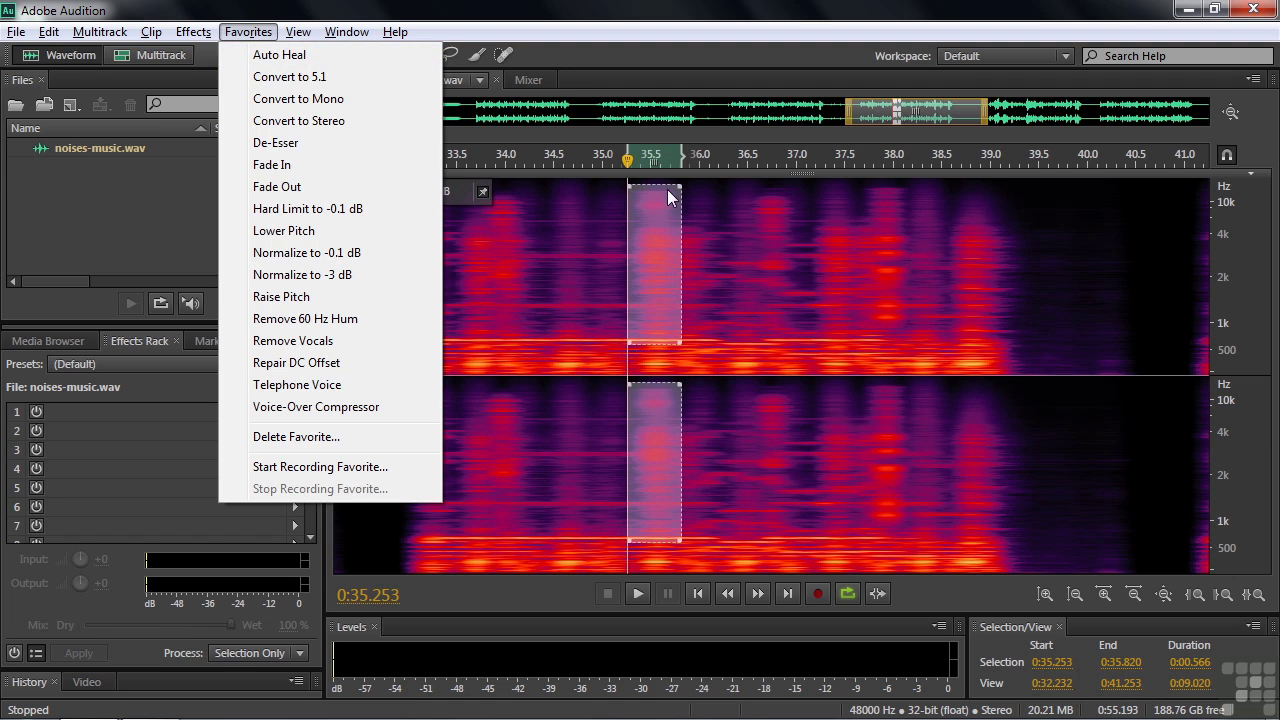
pyautogui.click(236, 52)
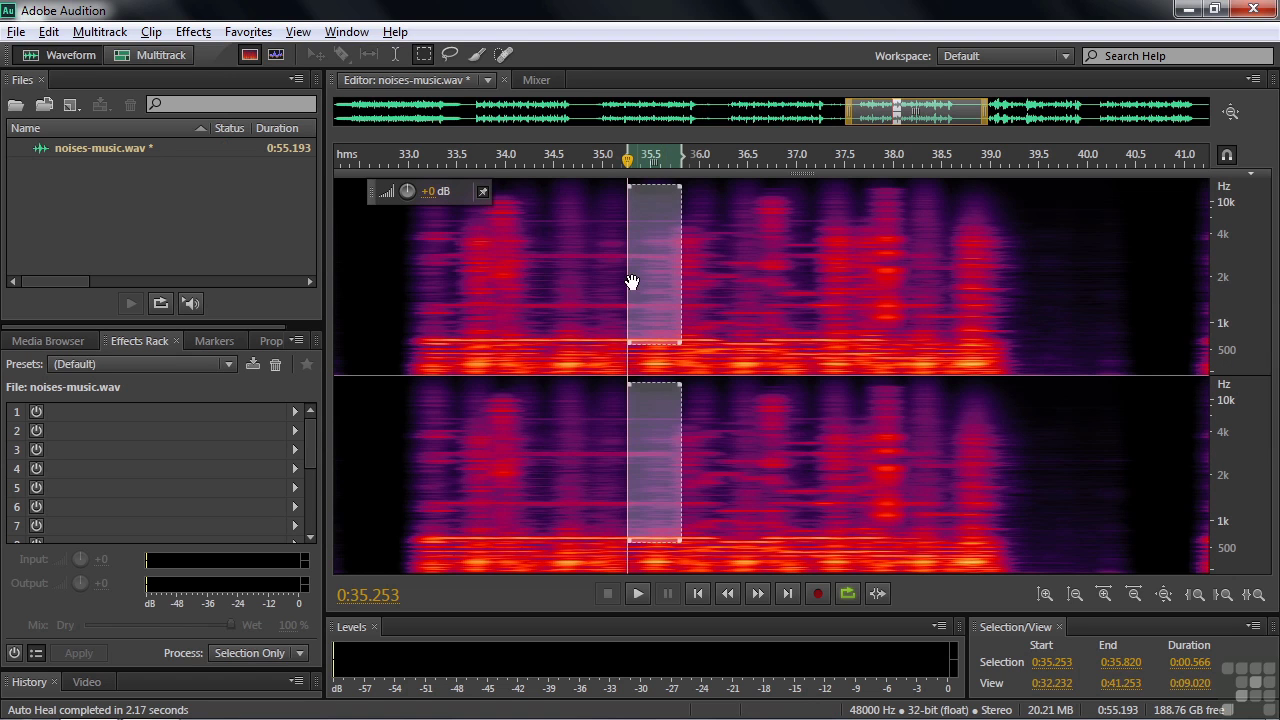
pyautogui.click(507, 238)
pyautogui.press('space')
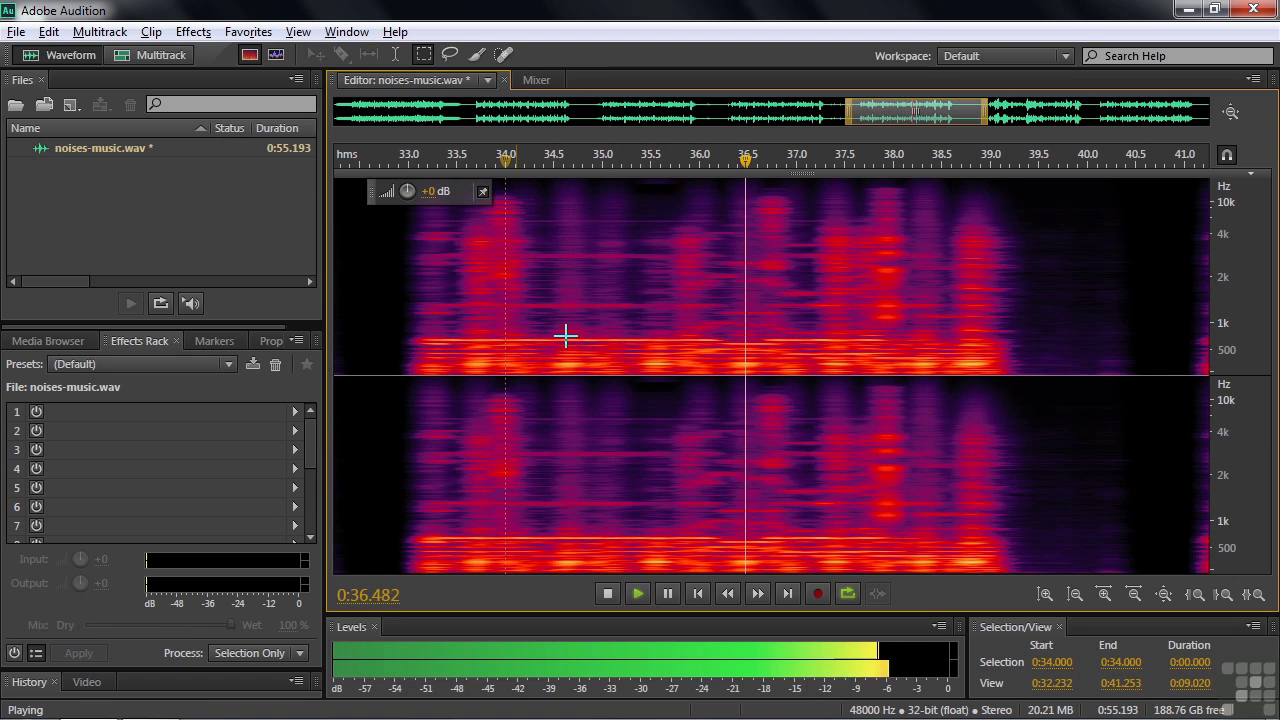
pyautogui.press('space')
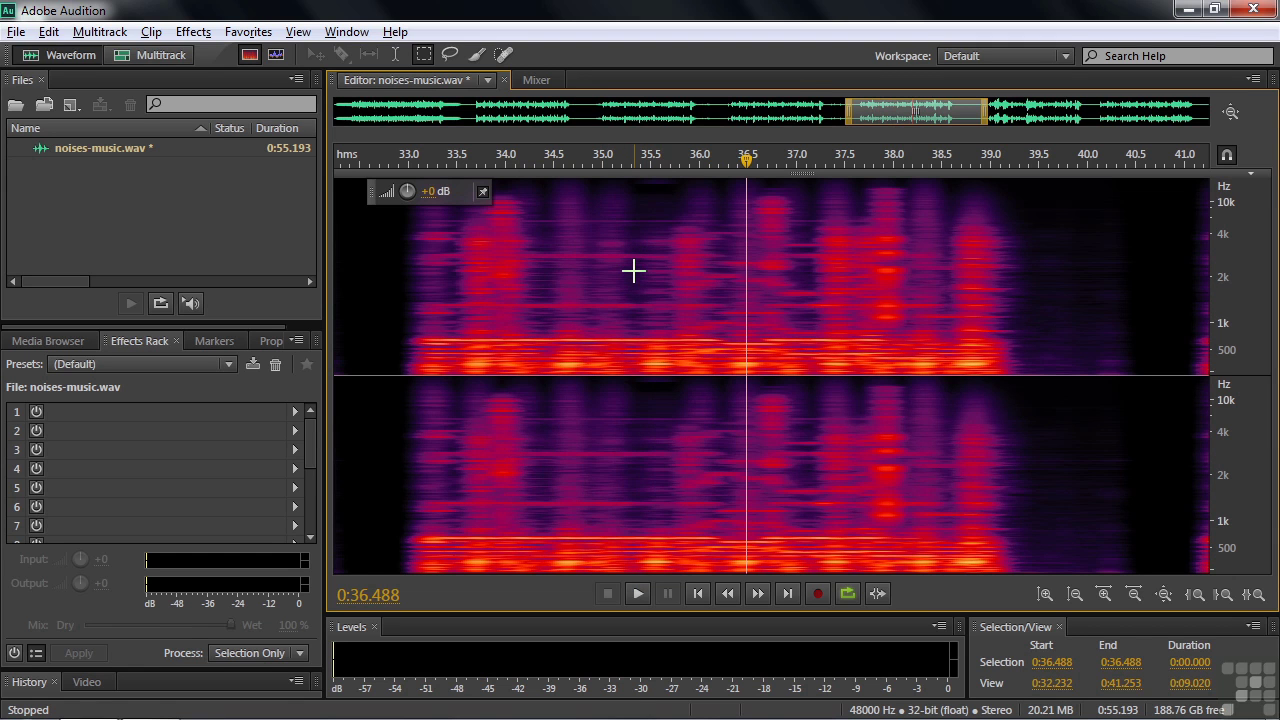
pyautogui.moveTo(629, 270); pyautogui.dragTo(682, 270)
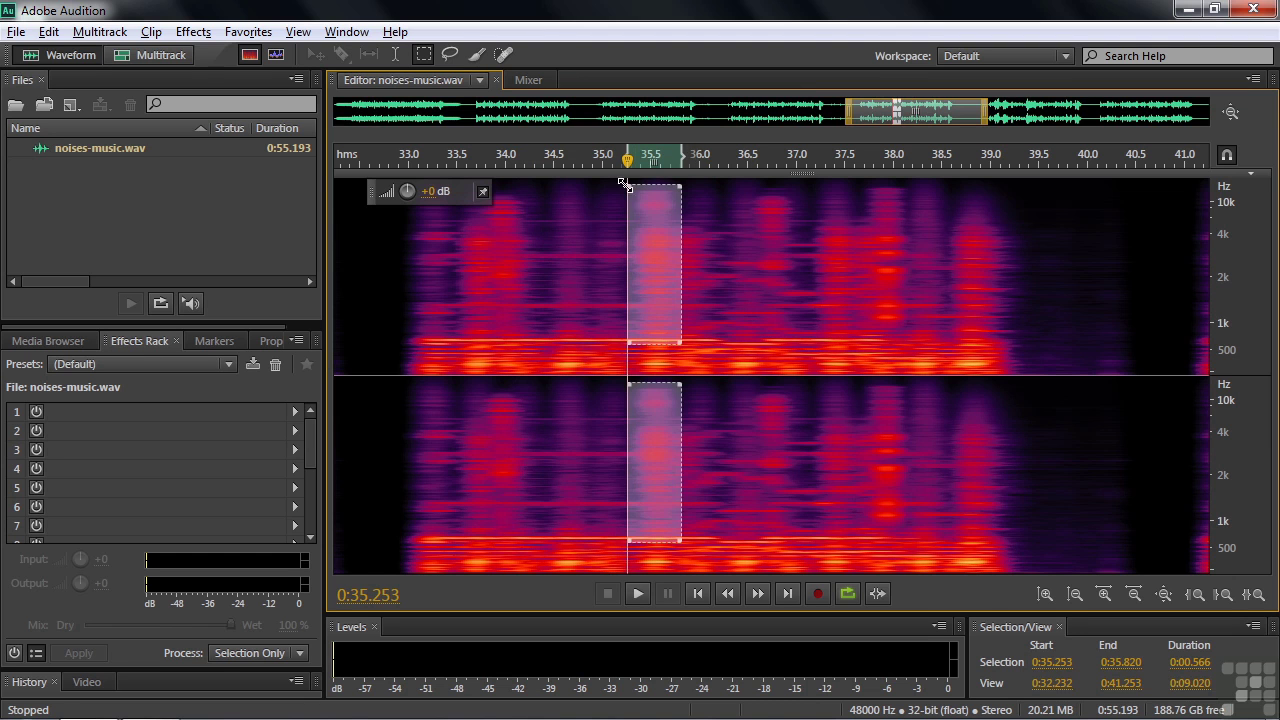
# Raise the lower frequency edge of the selection slightly and apply Auto Heal to the burst
pyautogui.moveTo(656, 343); pyautogui.dragTo(656, 336)
pyautogui.click(248, 31)
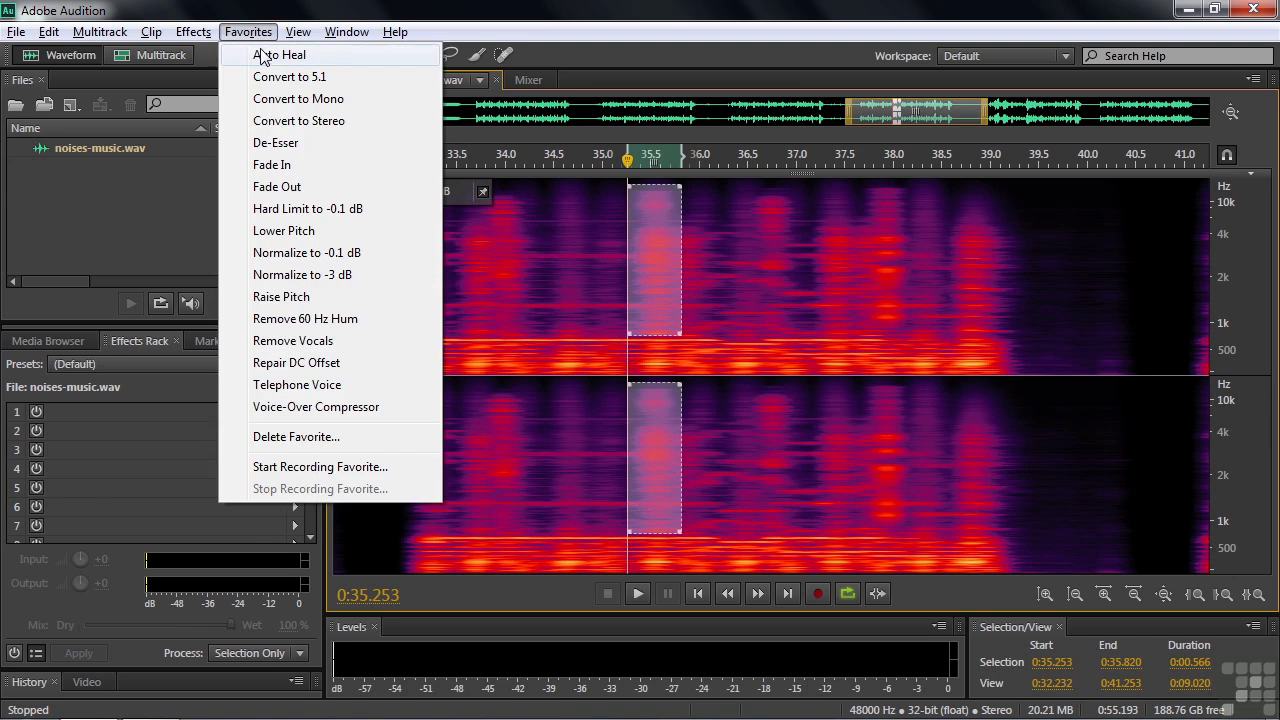
pyautogui.click(268, 57)
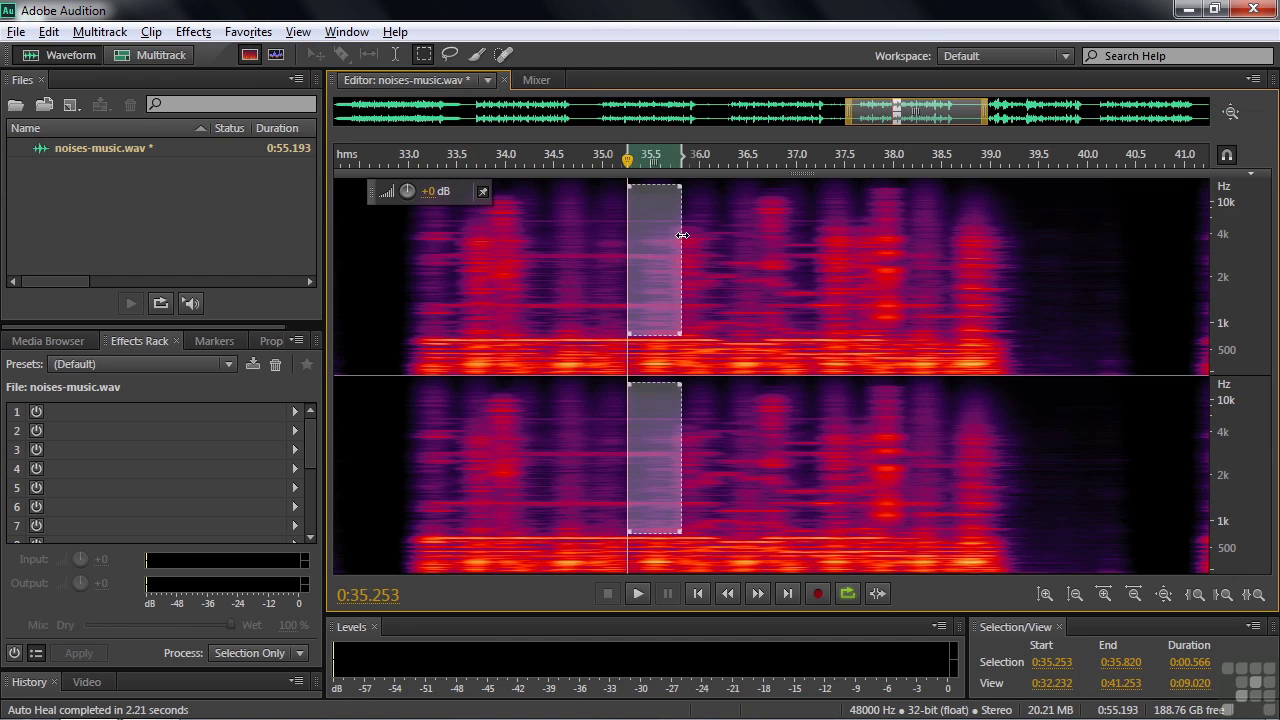
# Raise the gain of the healed section slightly and play the passage from about 0:34.2 to 0:38.3
pyautogui.moveTo(408, 191); pyautogui.dragTo(421, 185)
pyautogui.click(528, 281)
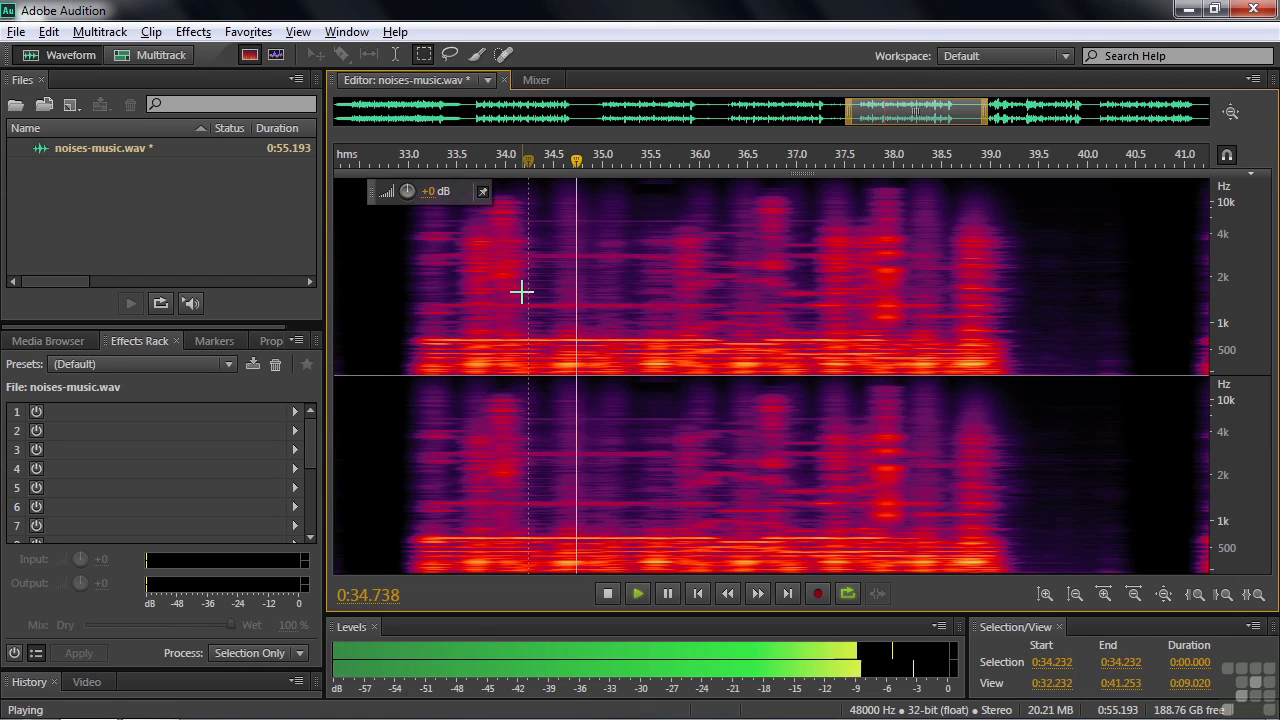
pyautogui.press('space')
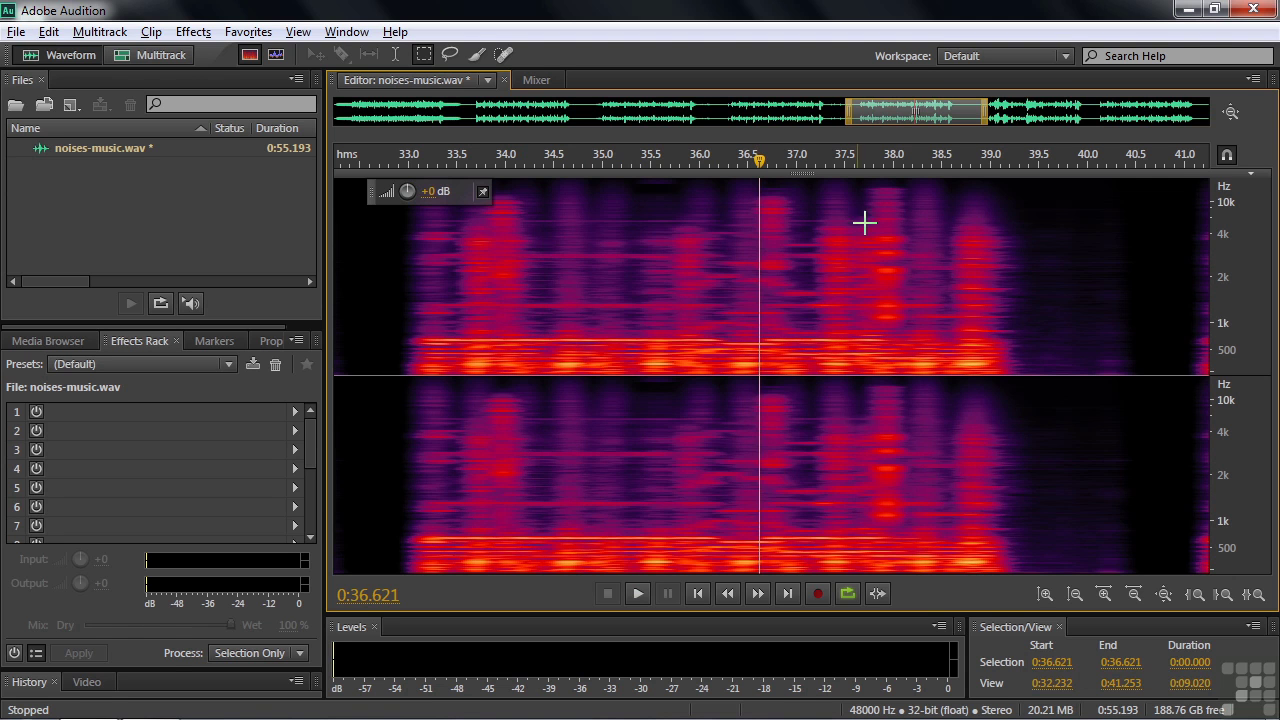
pyautogui.press('space')
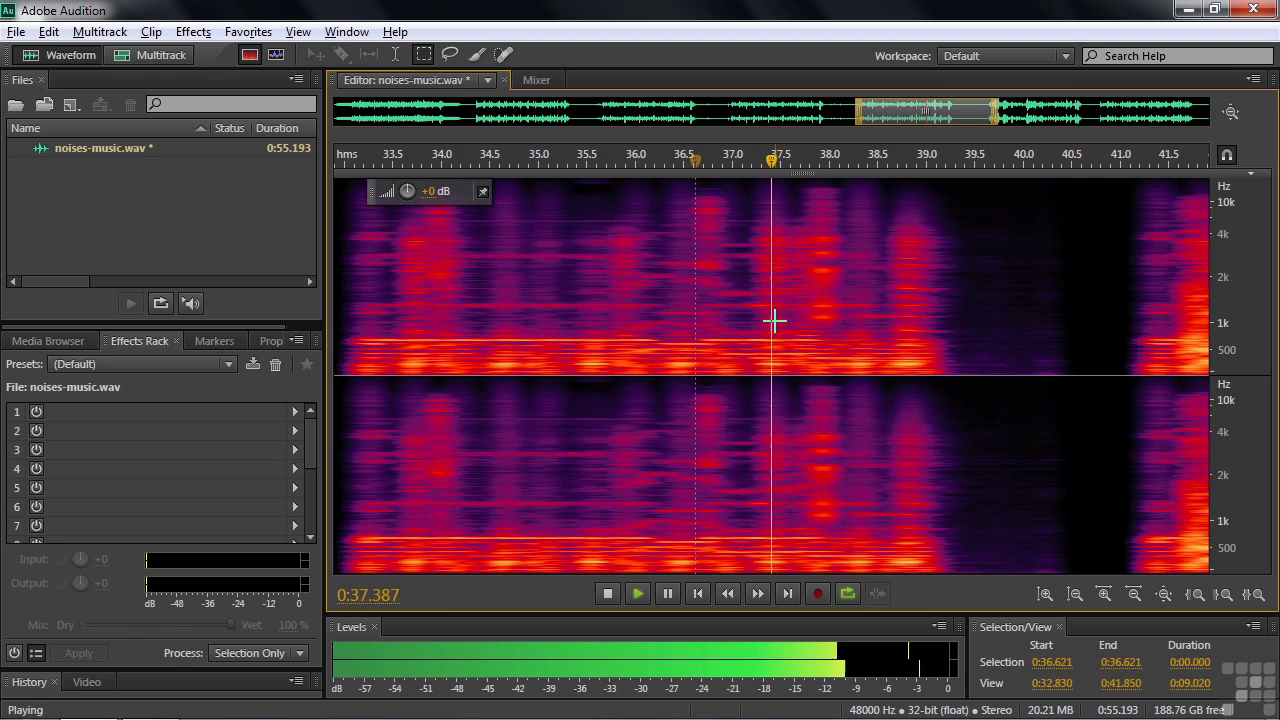
pyautogui.press('space')
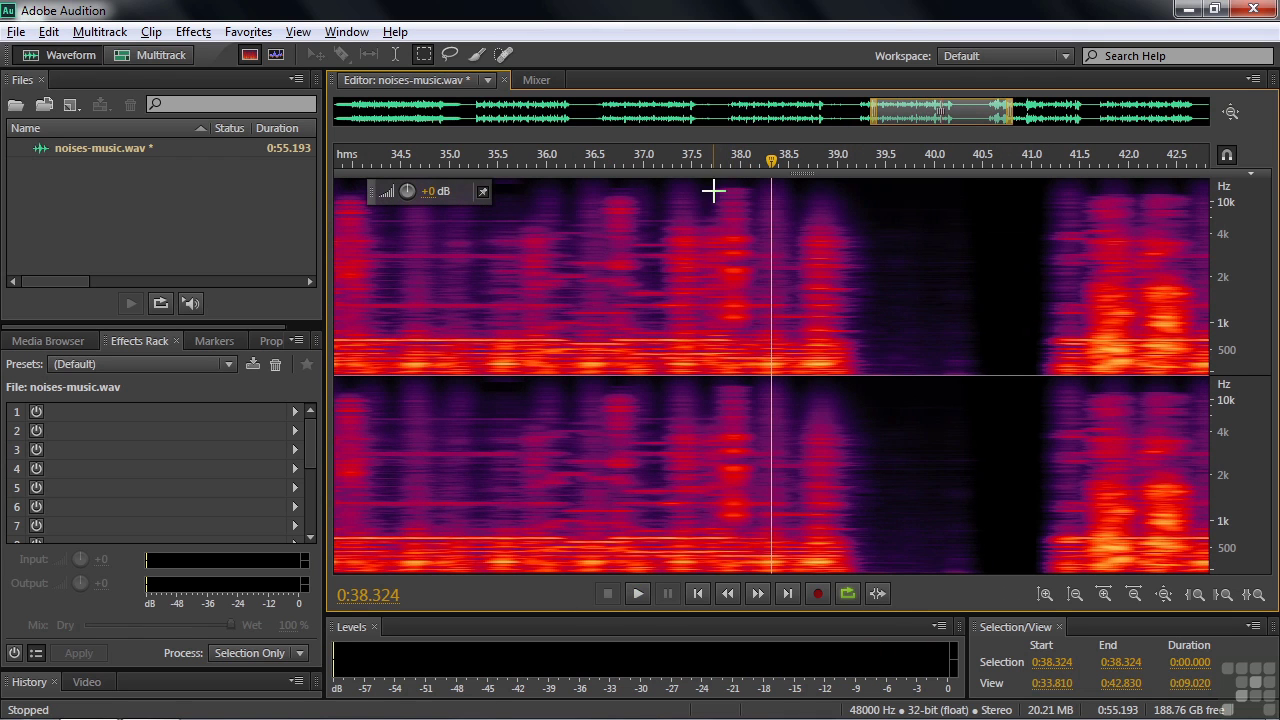
# Marquee-select the noise burst from about 0:37.66 to 0:38.24 above the bass frequencies and repair it with Auto Heal
pyautogui.moveTo(711, 180); pyautogui.dragTo(752, 342)
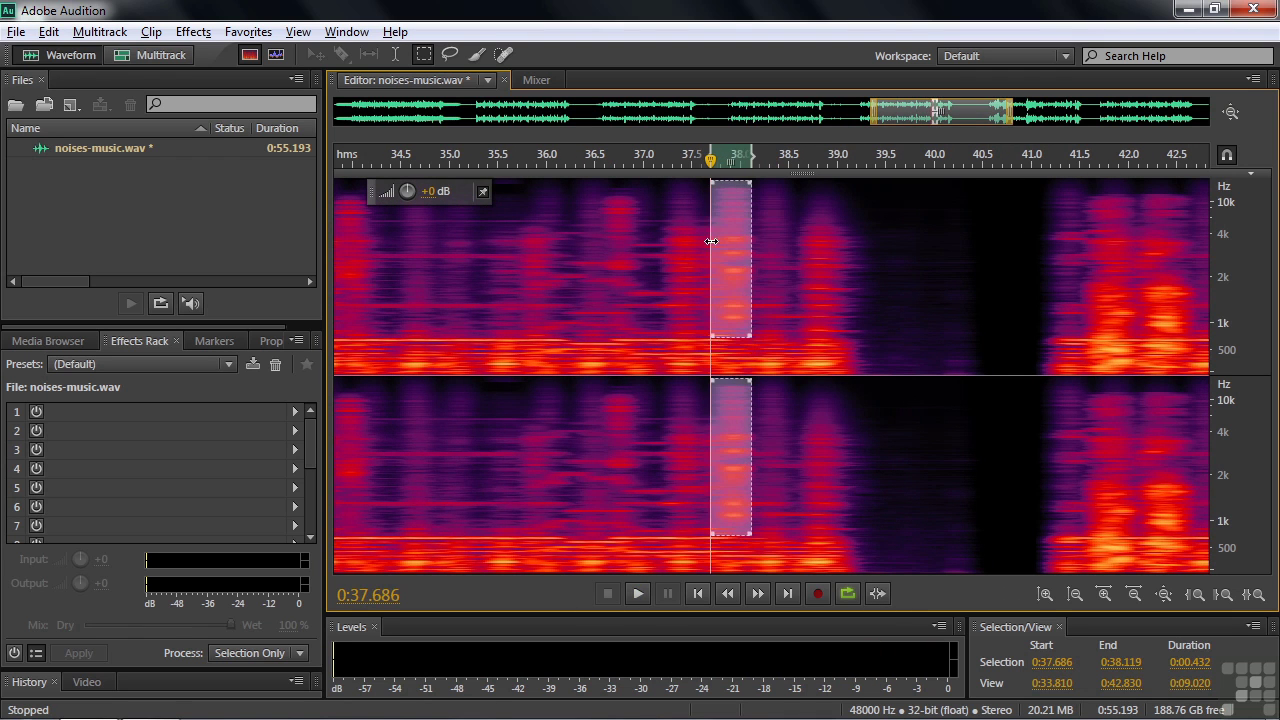
pyautogui.moveTo(711, 237); pyautogui.dragTo(764, 248)
pyautogui.click(248, 32)
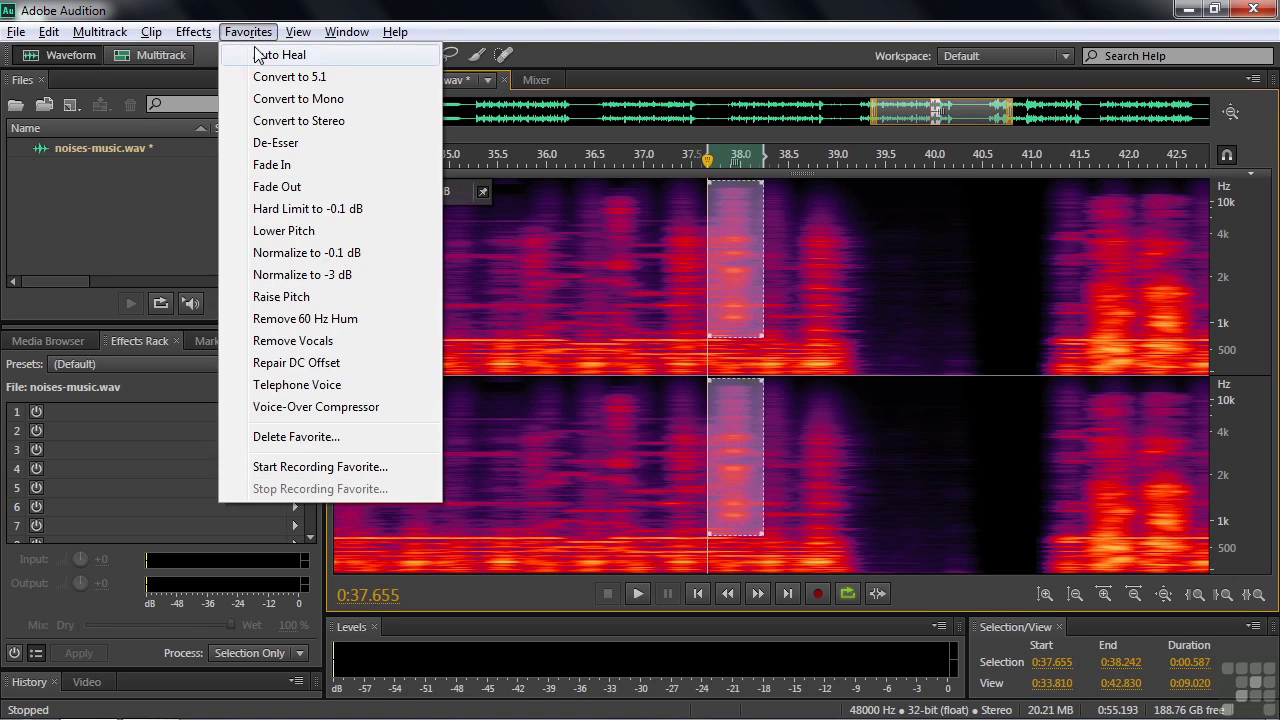
pyautogui.click(268, 53)
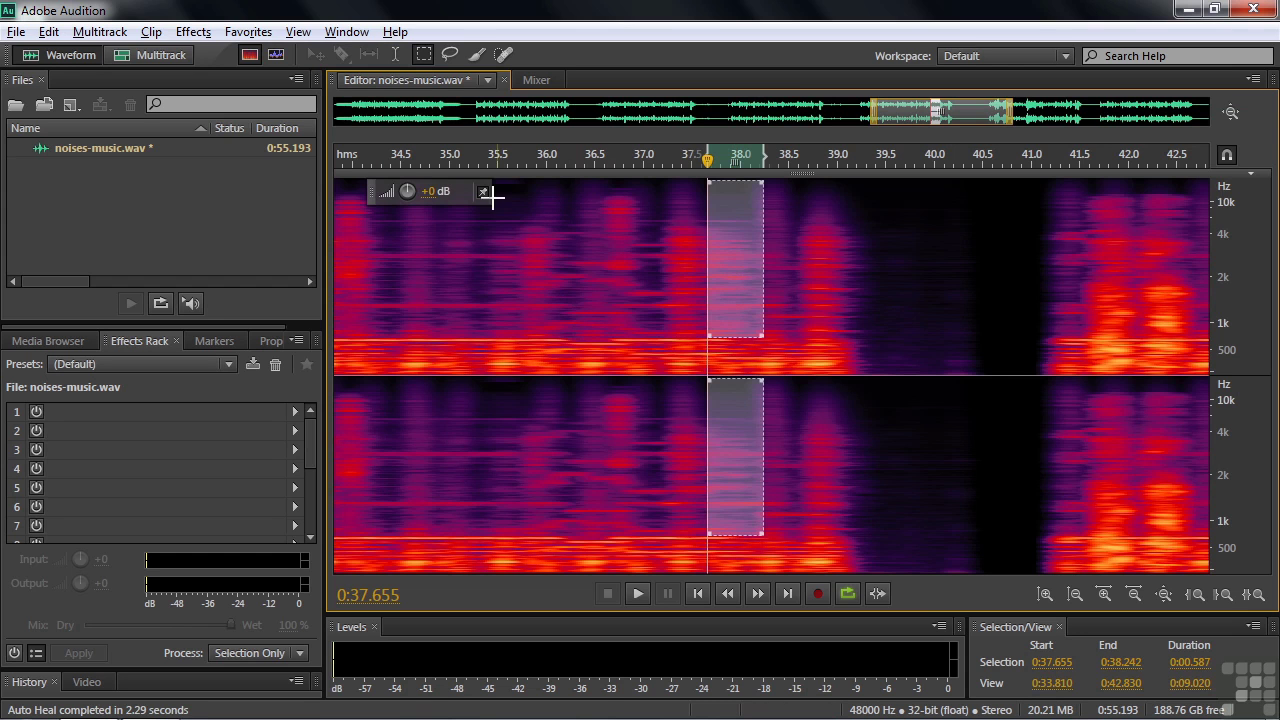
# Raise the gain of the second healed burst slightly and play the passage from about 0:36.6
pyautogui.moveTo(428, 197); pyautogui.dragTo(450, 200)
pyautogui.click(605, 263)
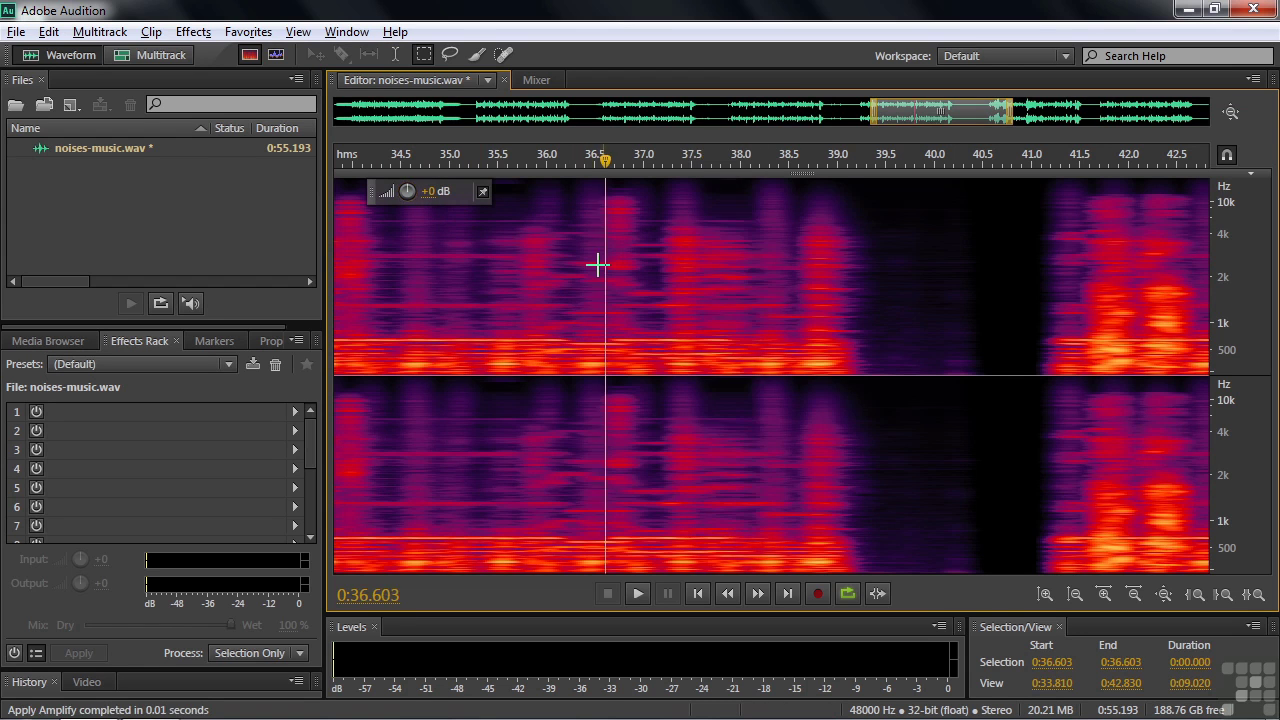
pyautogui.press('space')
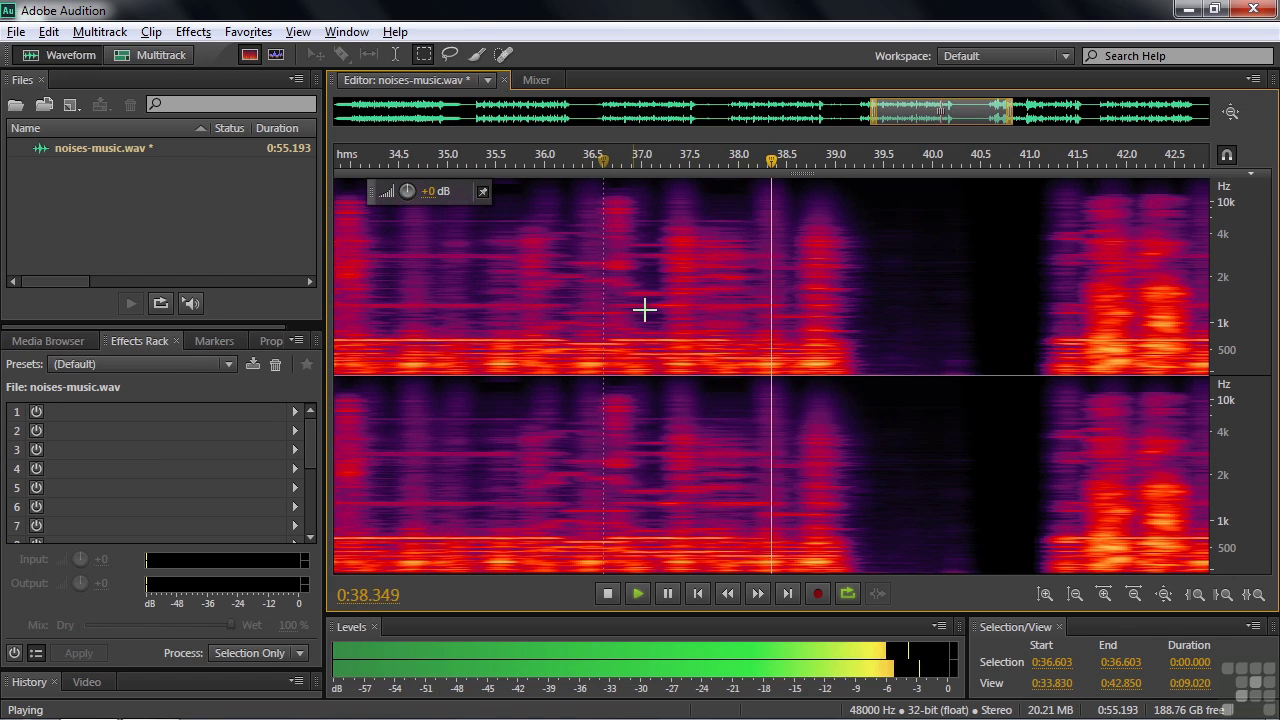
# Stop the playback and replay the healed passage from about 0:37.1 to 0:38.5
pyautogui.press('space')
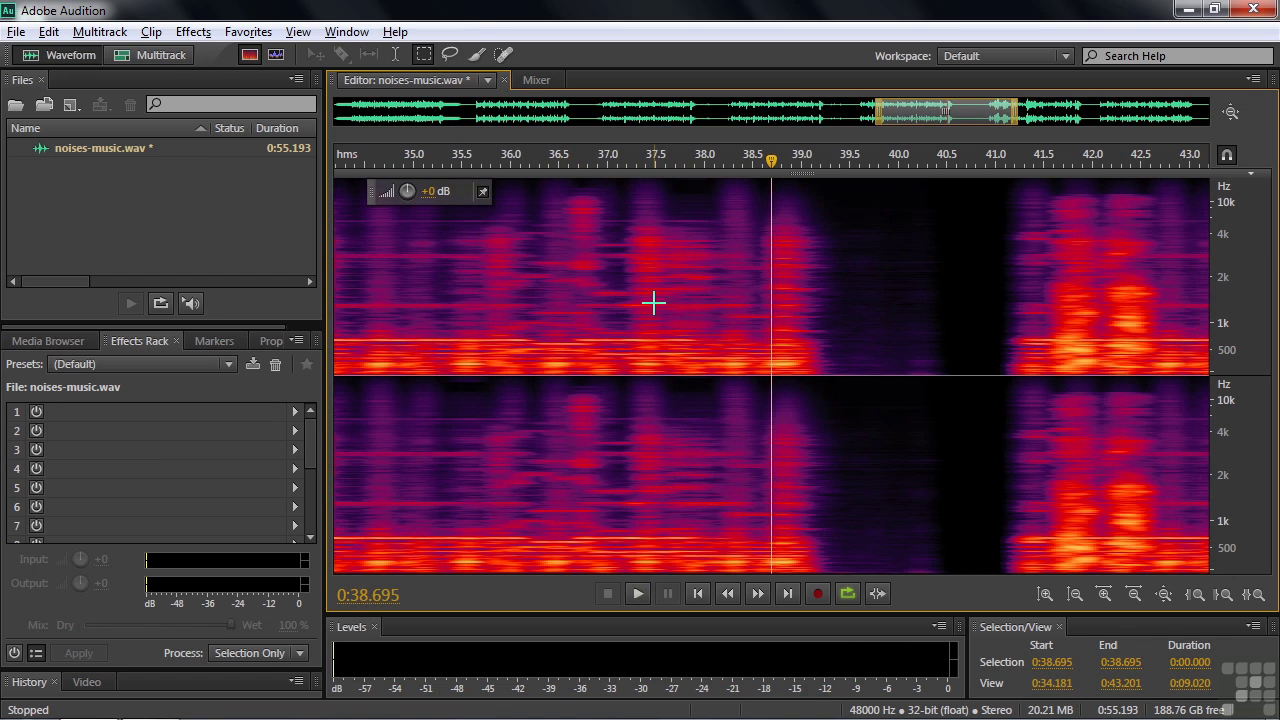
pyautogui.click(616, 248)
pyautogui.press('space')
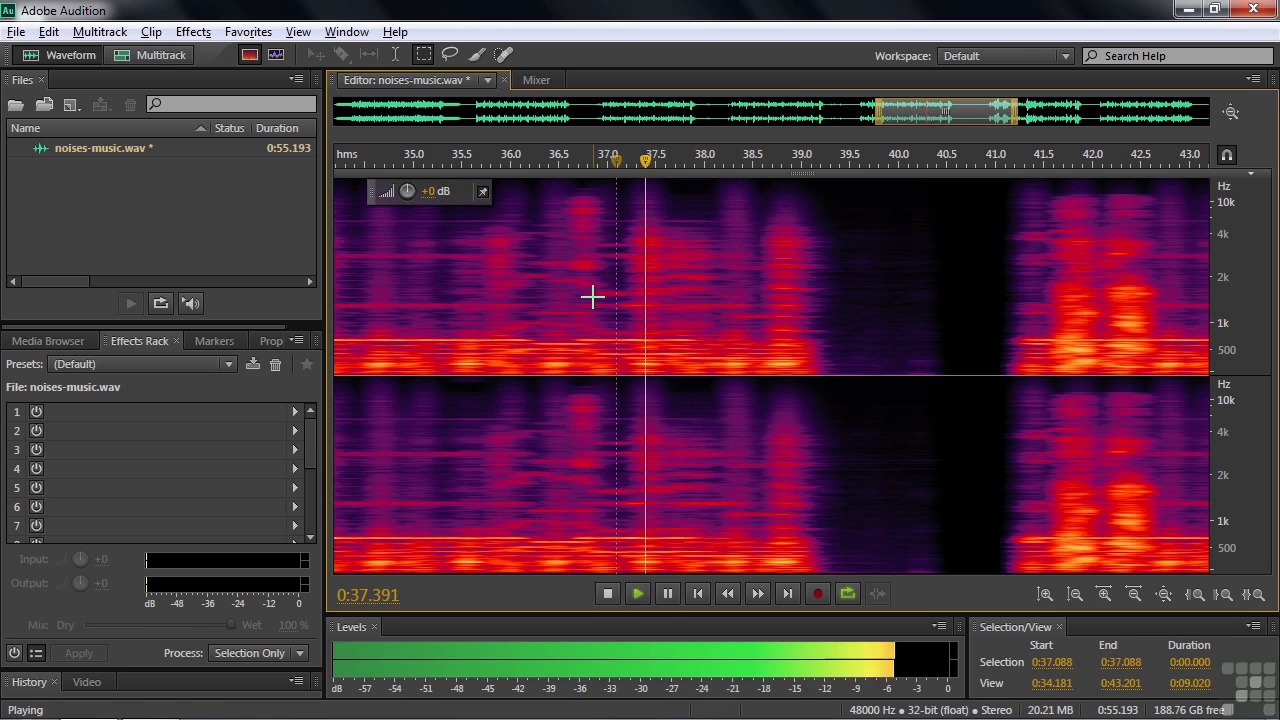
pyautogui.press('space')
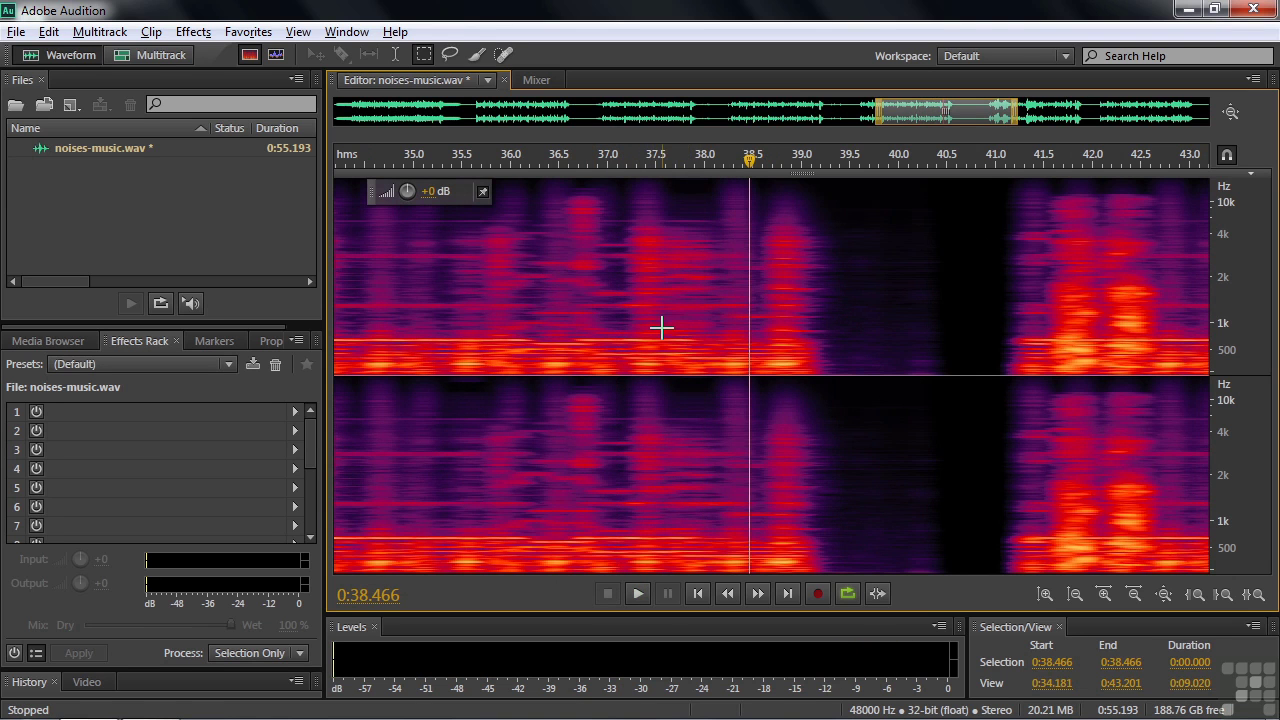
# Lasso-select the noise burst from about 0:36.49 to 0:37.11 in the frequencies above about 2 kHz
pyautogui.moveTo(666, 309)
pyautogui.mouseDown()
pyautogui.moveTo(658, 319)
pyautogui.moveTo(677, 341)
pyautogui.moveTo(701, 340)
pyautogui.mouseUp()
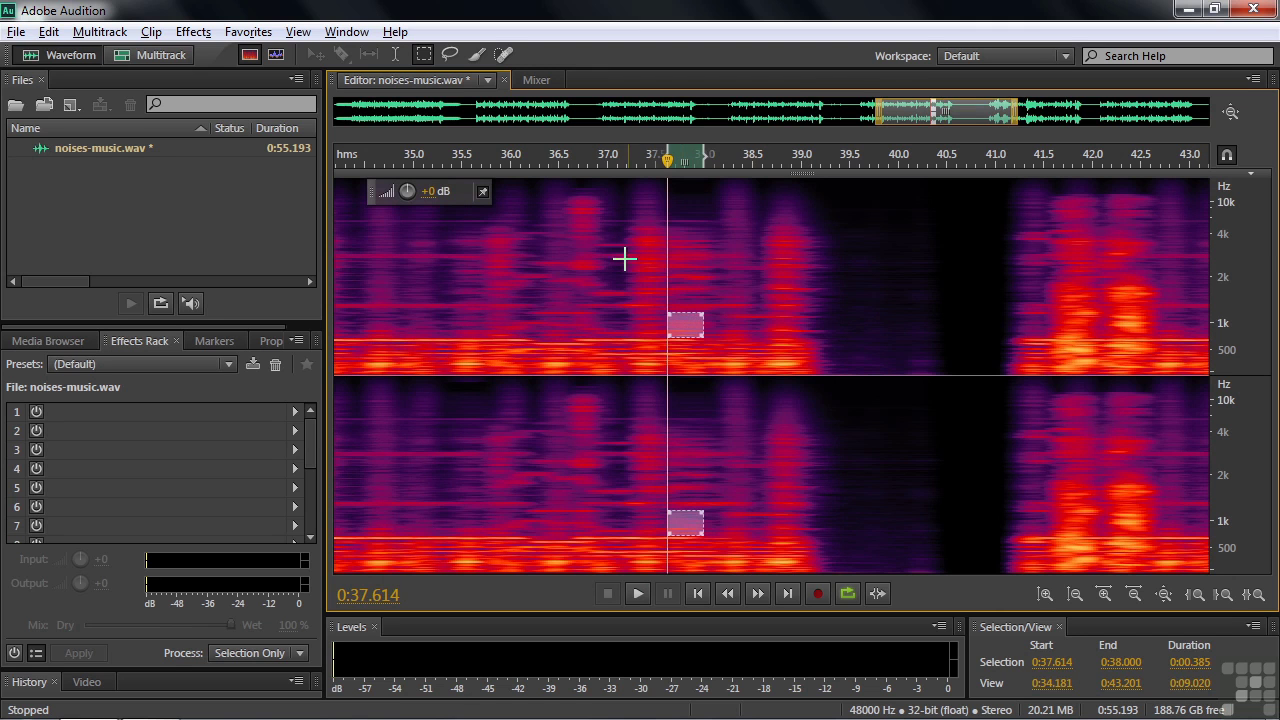
pyautogui.click(449, 55)
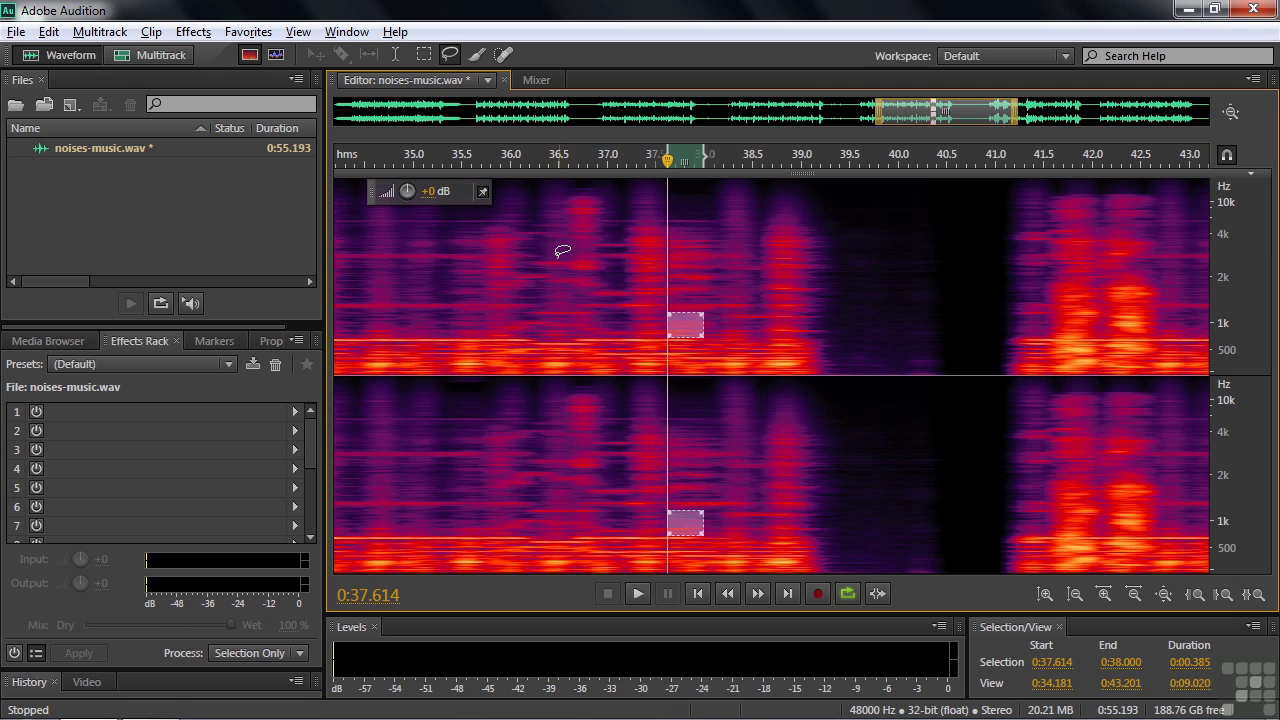
pyautogui.moveTo(562, 192)
pyautogui.mouseDown()
pyautogui.moveTo(566, 270)
pyautogui.moveTo(598, 268)
pyautogui.moveTo(614, 194)
pyautogui.moveTo(566, 186)
pyautogui.moveTo(563, 197)
pyautogui.mouseUp()
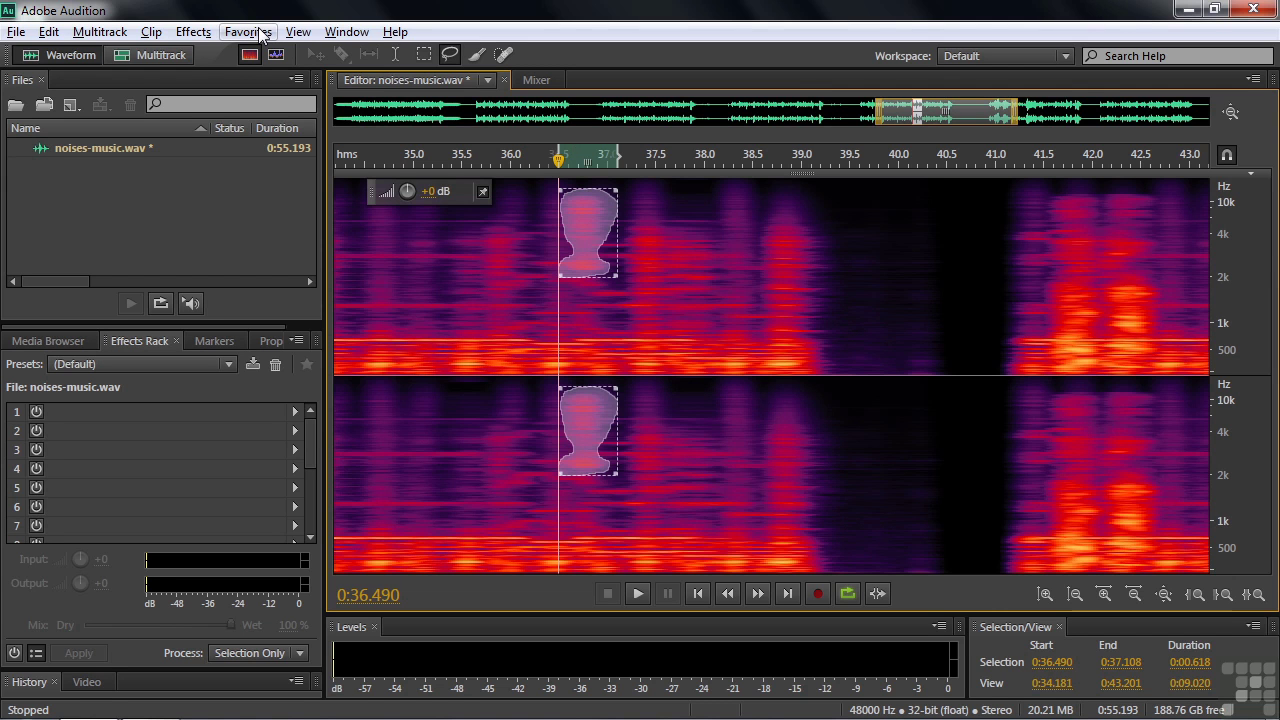
# Open the keyboard shortcut settings and select the Auto Heal command among the Favorites
pyautogui.click(45, 33)
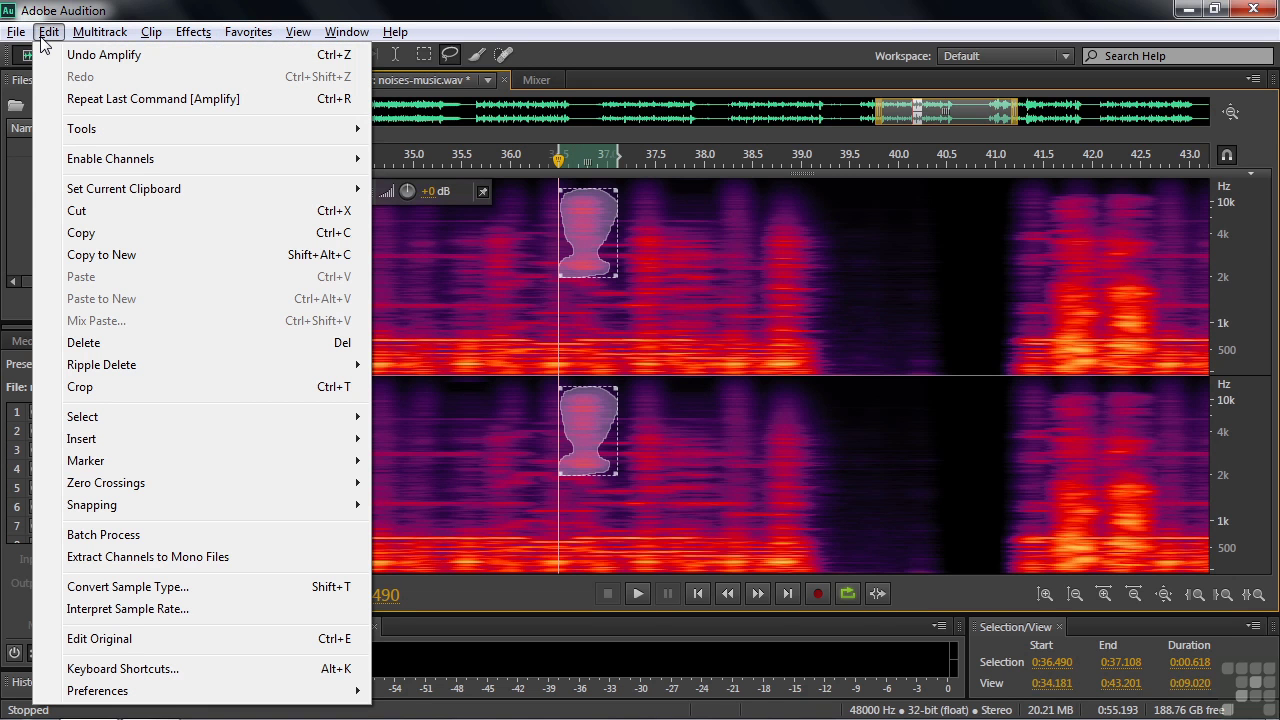
pyautogui.click(148, 669)
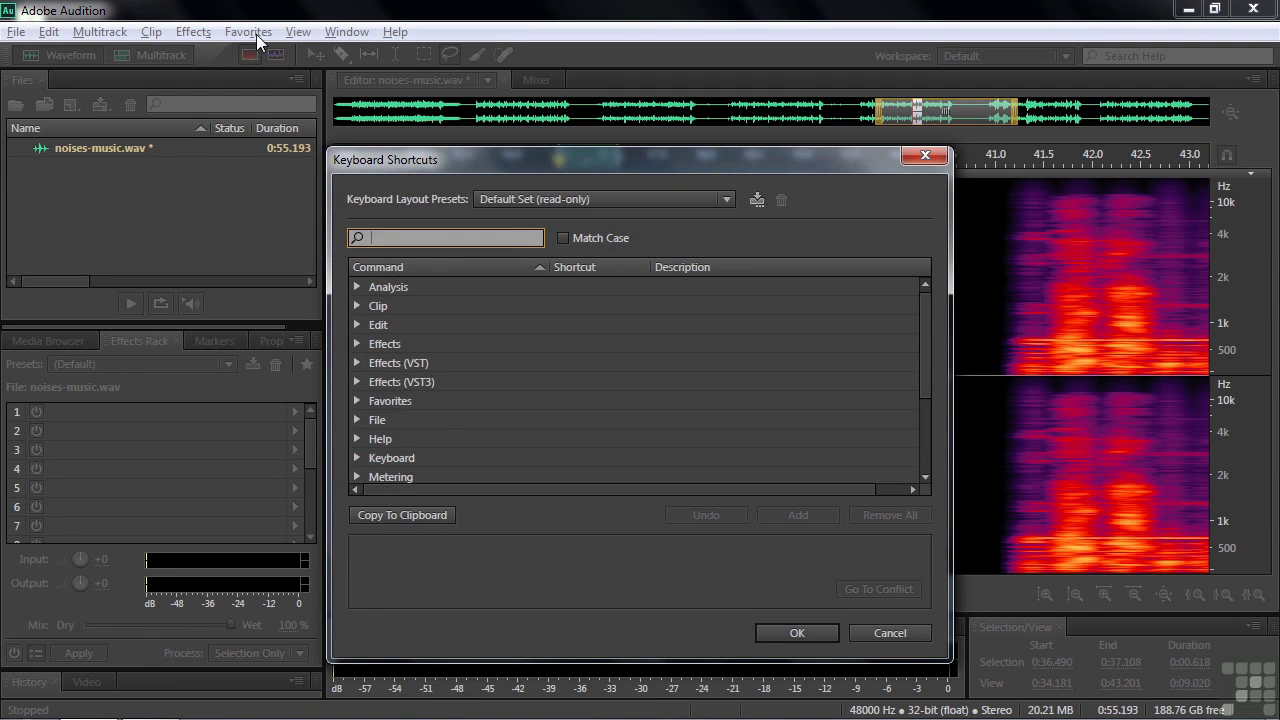
pyautogui.click(356, 401)
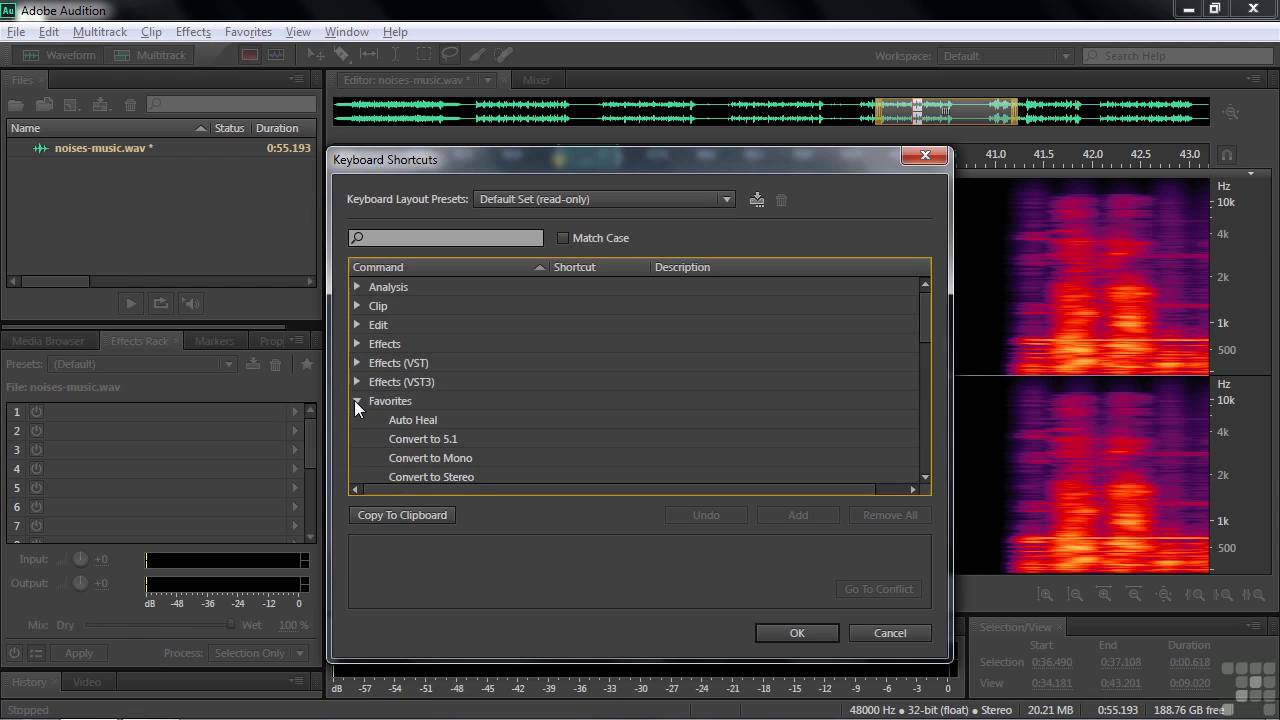
pyautogui.click(414, 421)
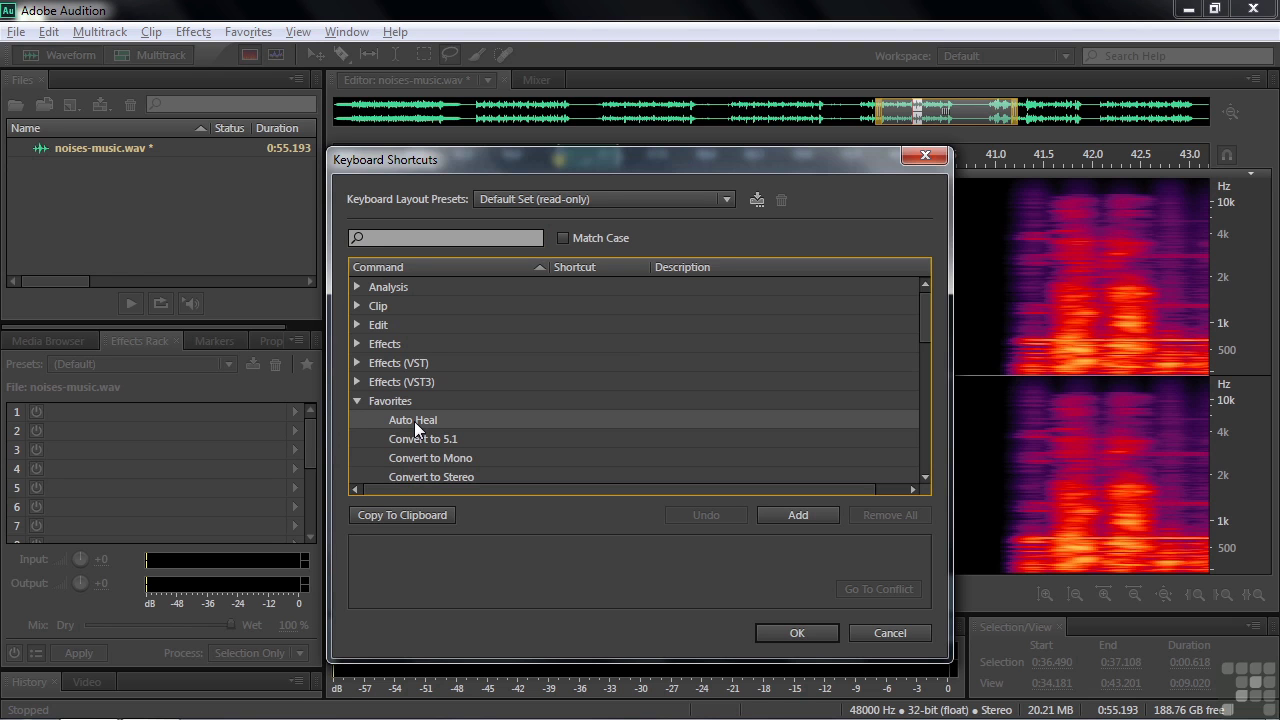
# Try assigning F12 as the shortcut for the Auto Heal favorite and undo the assignment
pyautogui.click(803, 518)
pyautogui.press('F12')
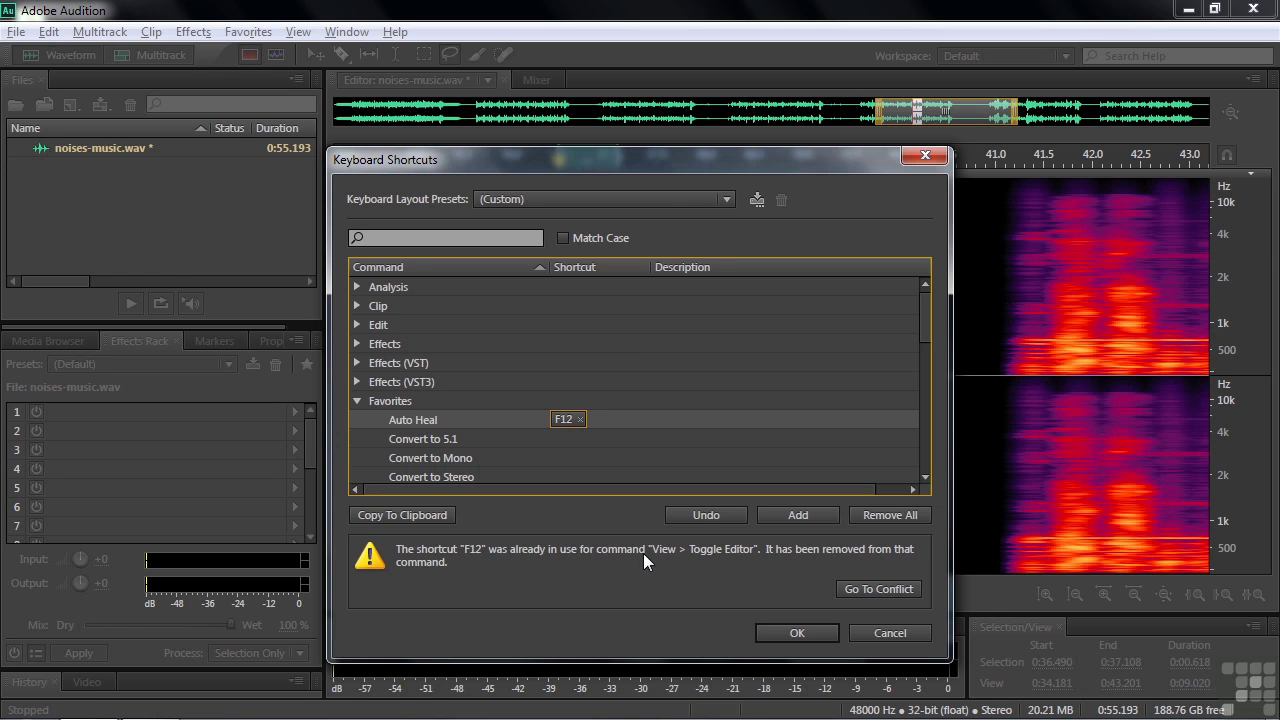
pyautogui.click(726, 511)
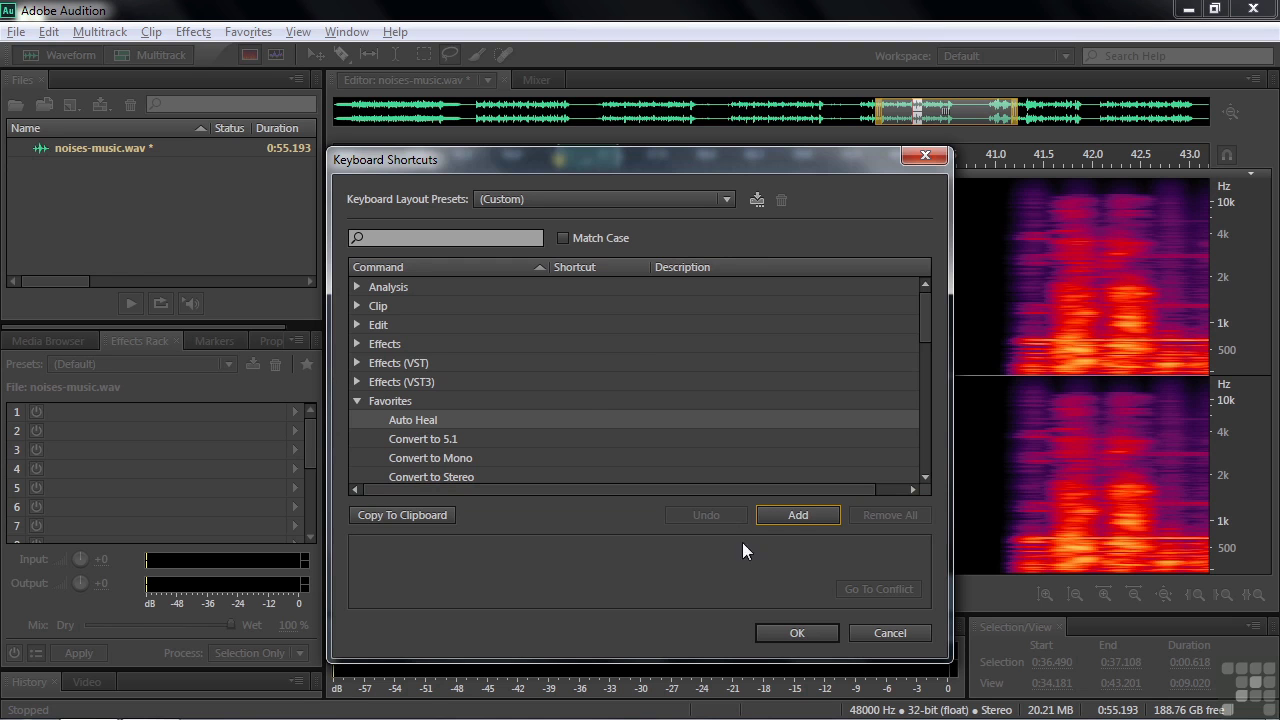
# Assign Ctrl+J to the Auto Heal favorite and check its entry among the favorites
pyautogui.click(790, 515)
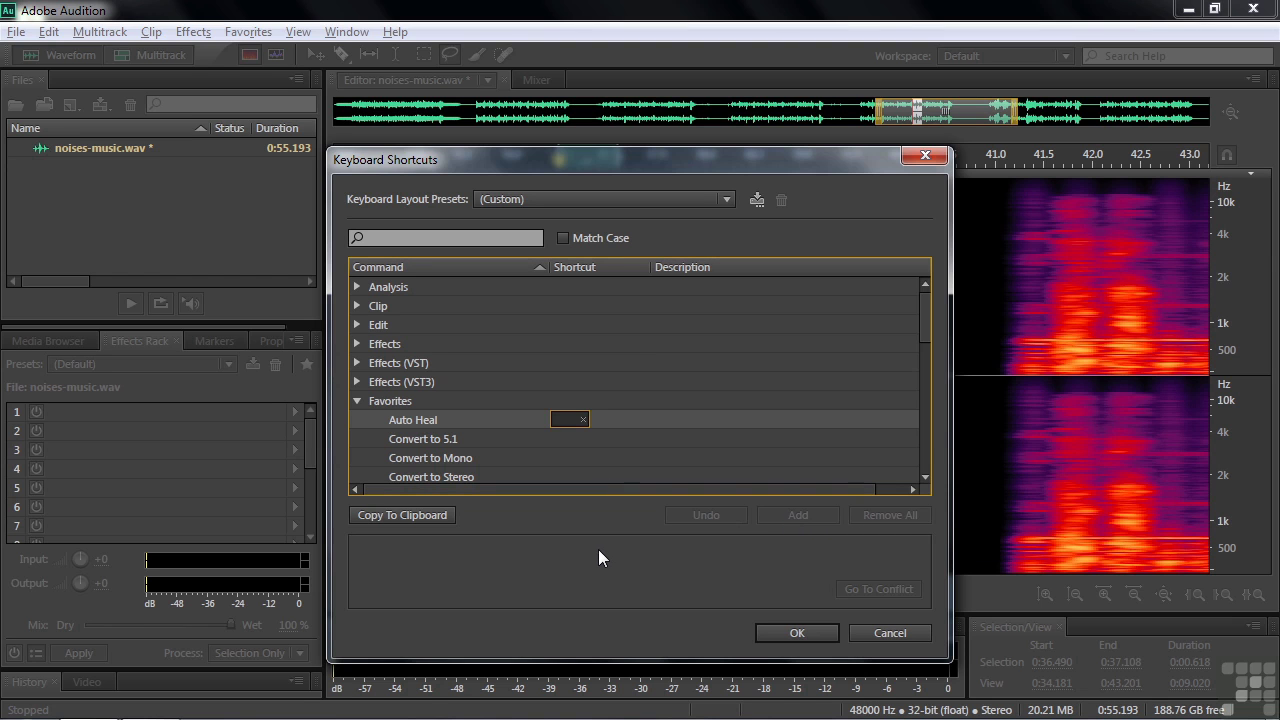
pyautogui.hotkey('ctrl', 'j')
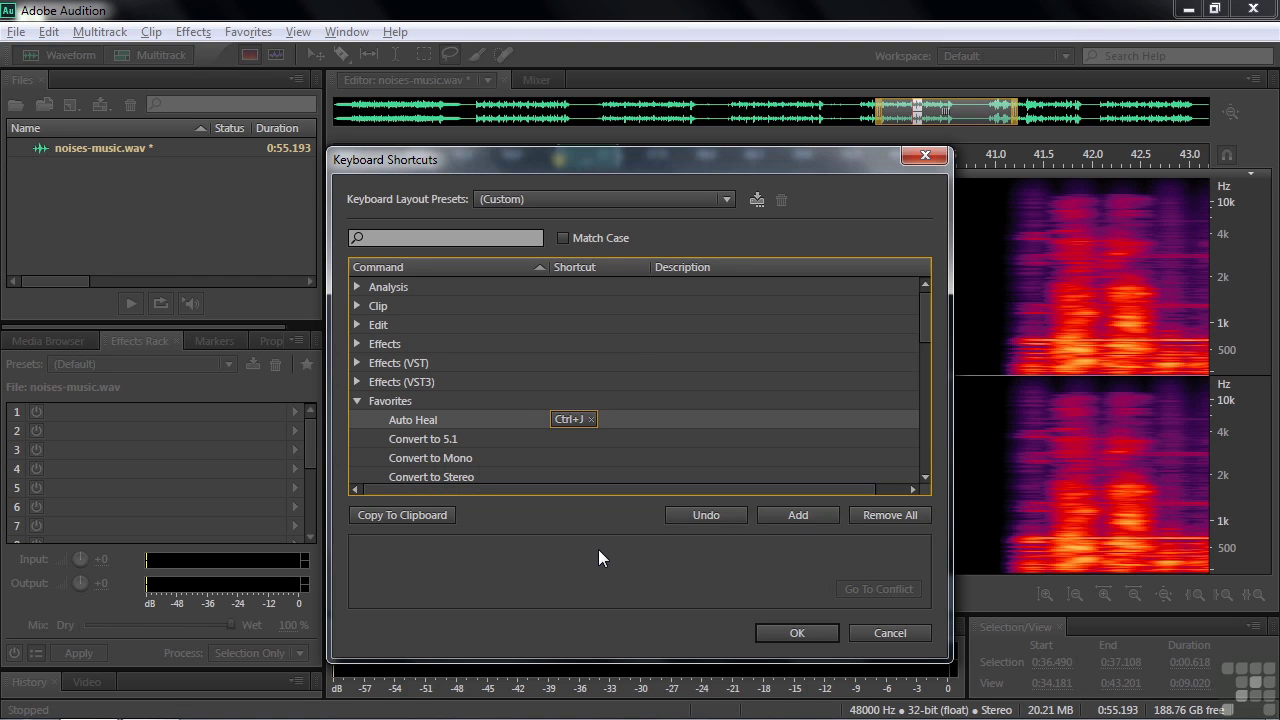
pyautogui.click(798, 633)
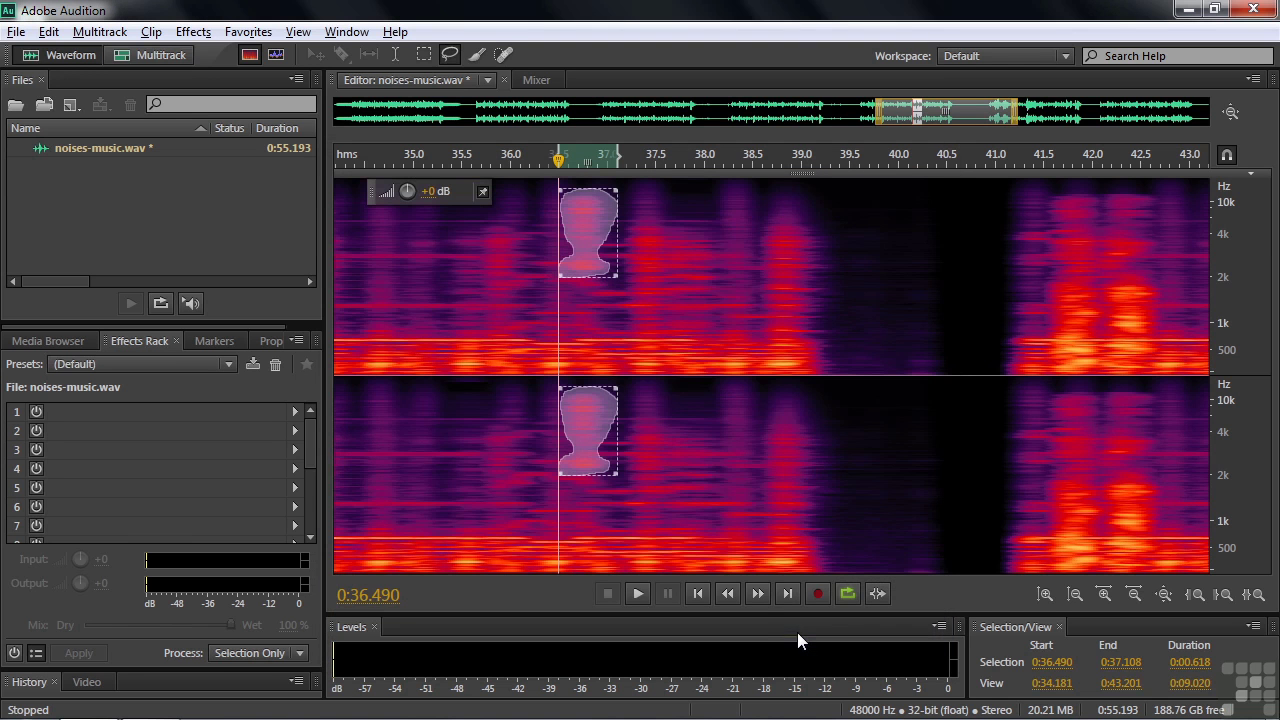
pyautogui.click(248, 32)
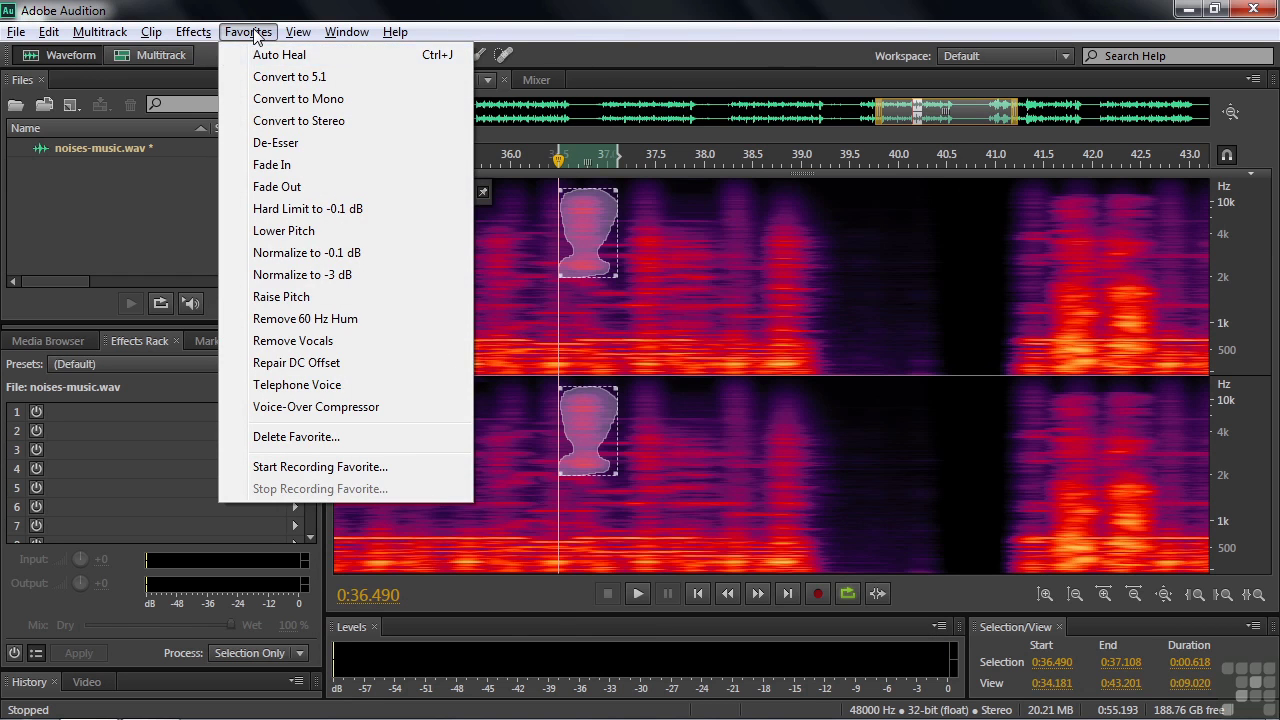
pyautogui.moveTo(395, 32)
pyautogui.click(475, 40)
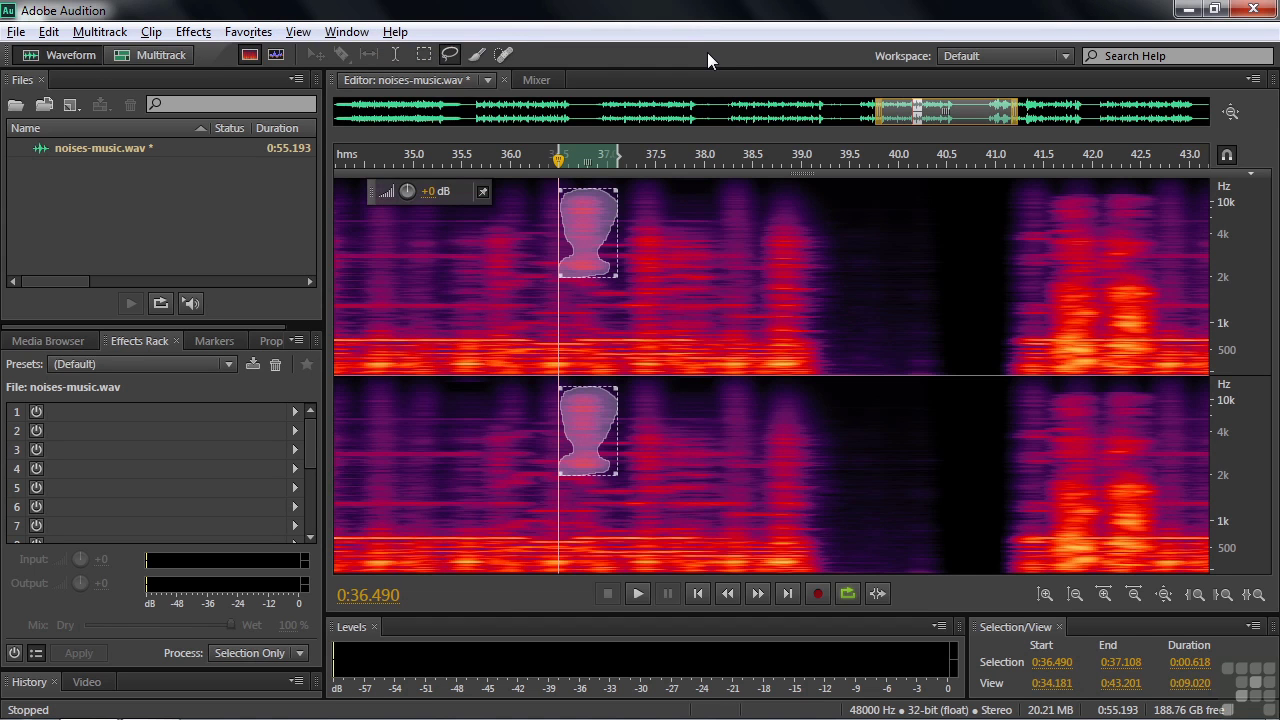
# Repair the lassoed burst with Auto Heal and play the passage from about 0:36.0 to 0:37.5
pyautogui.hotkey('ctrl', 'u')
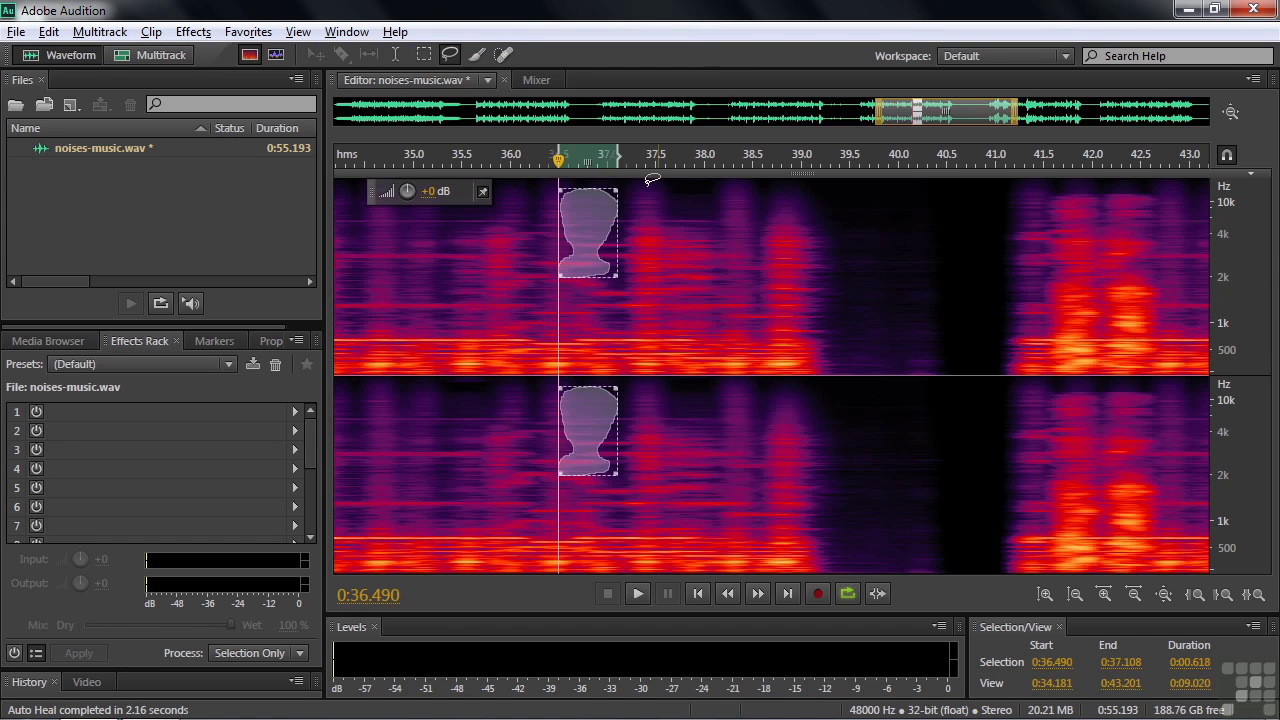
pyautogui.click(511, 250)
pyautogui.press('space')
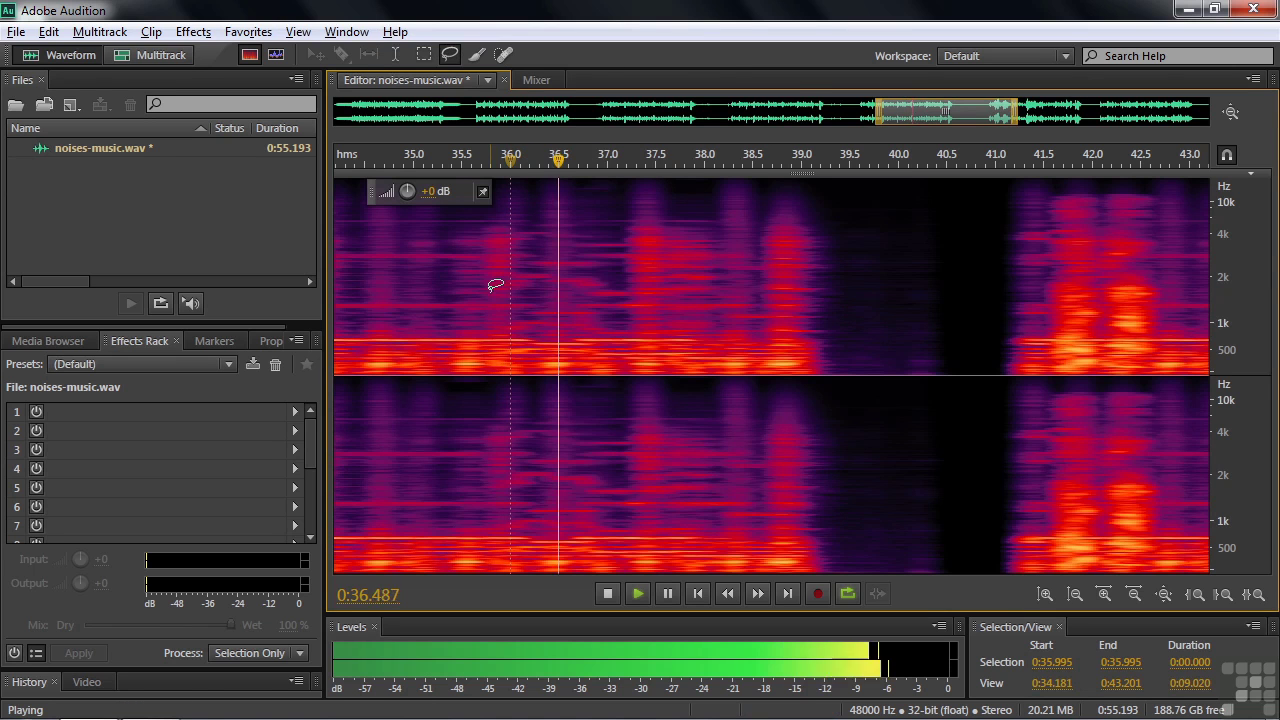
pyautogui.press('space')
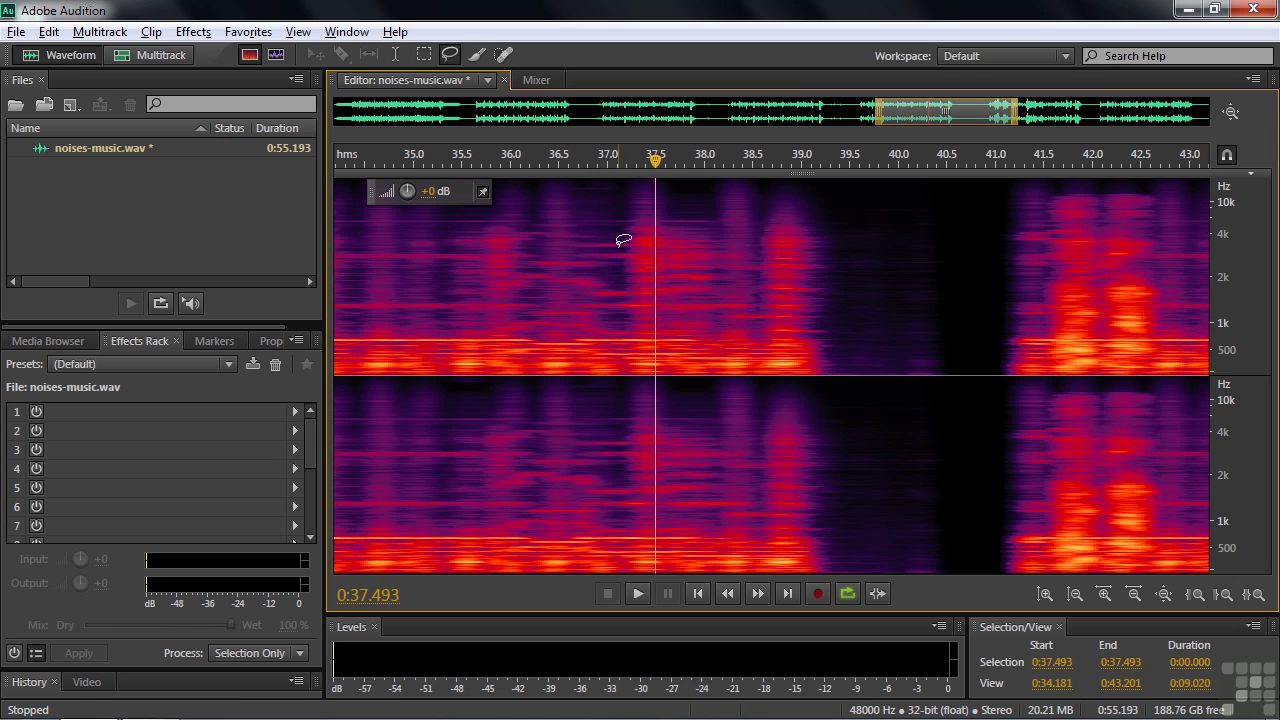
# Set the Spot Healing Brush size to 28 px and paint over the high-frequency noise burst at about 0:34.0
pyautogui.moveTo(943, 113); pyautogui.dragTo(892, 113)
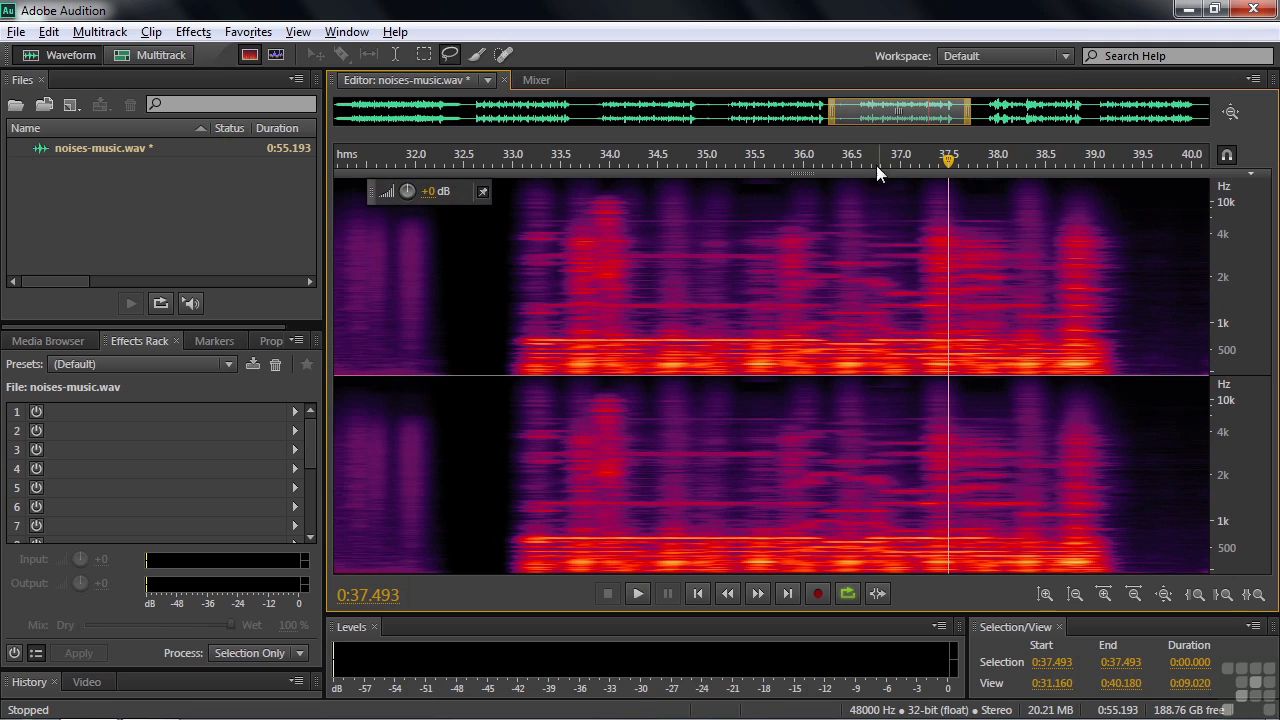
pyautogui.click(503, 55)
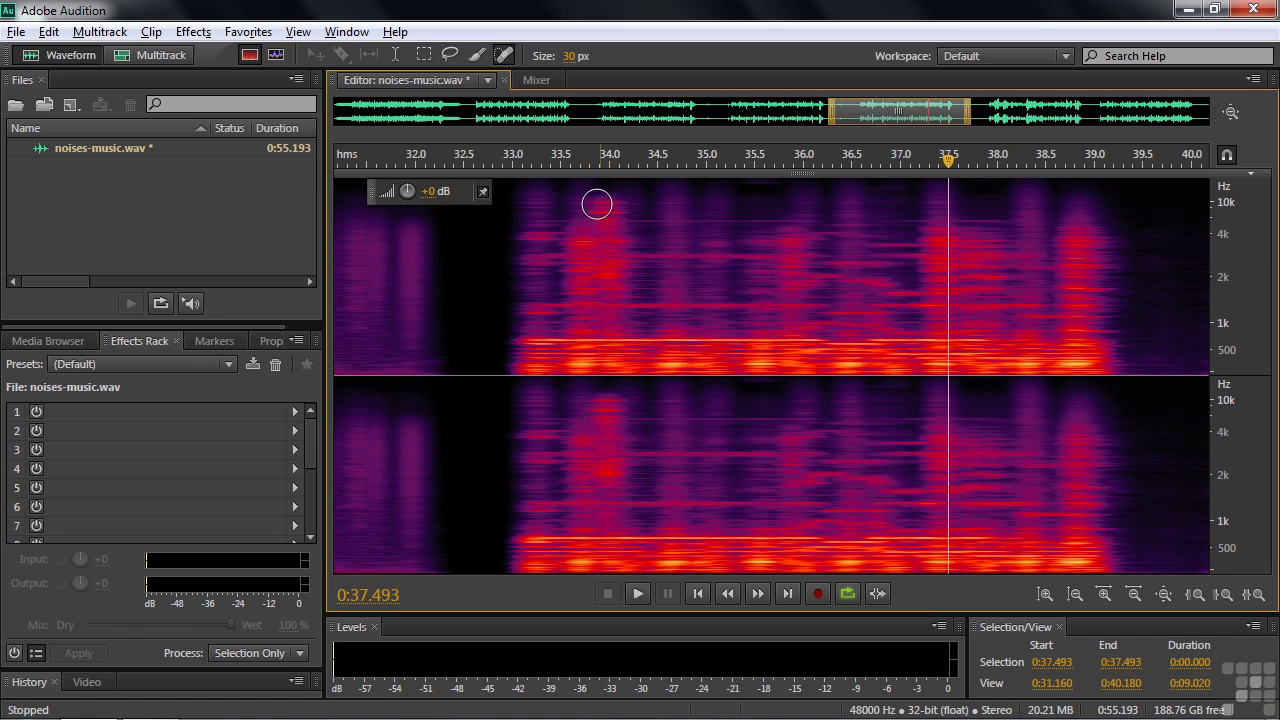
pyautogui.click(566, 56)
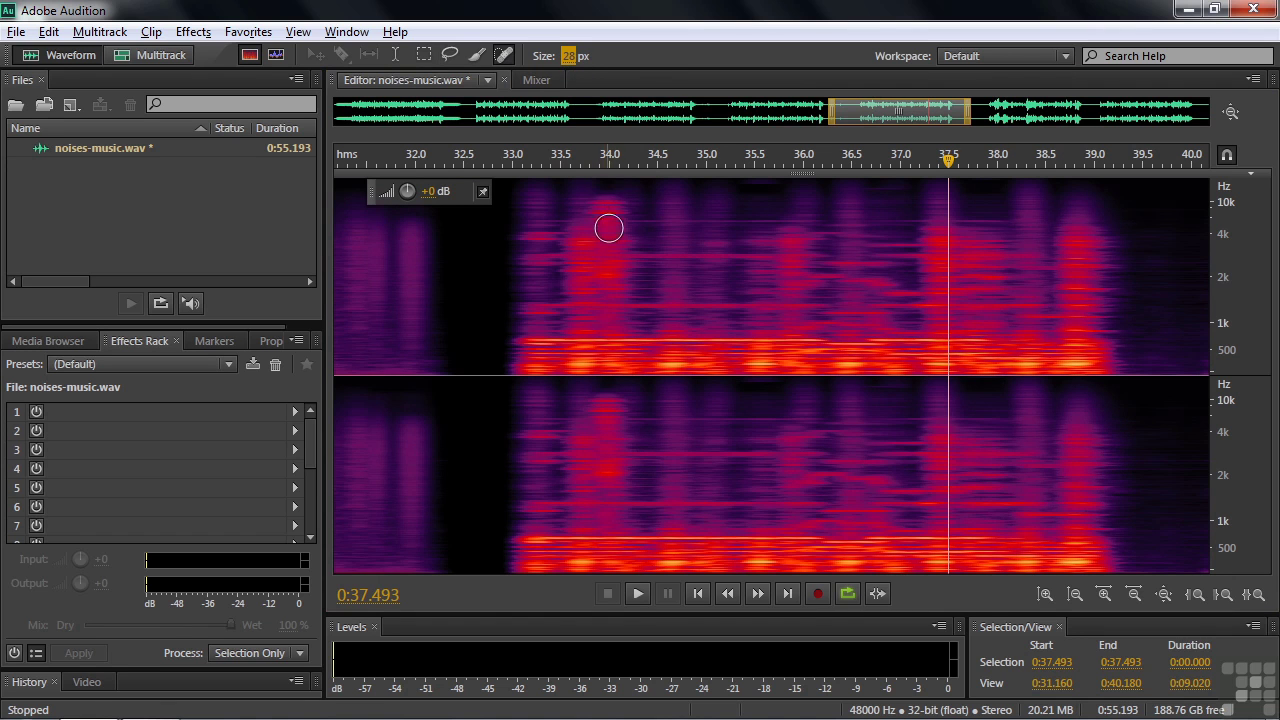
pyautogui.moveTo(605, 201)
pyautogui.mouseDown()
pyautogui.moveTo(609, 314)
pyautogui.moveTo(622, 292)
pyautogui.moveTo(618, 204)
pyautogui.mouseUp()
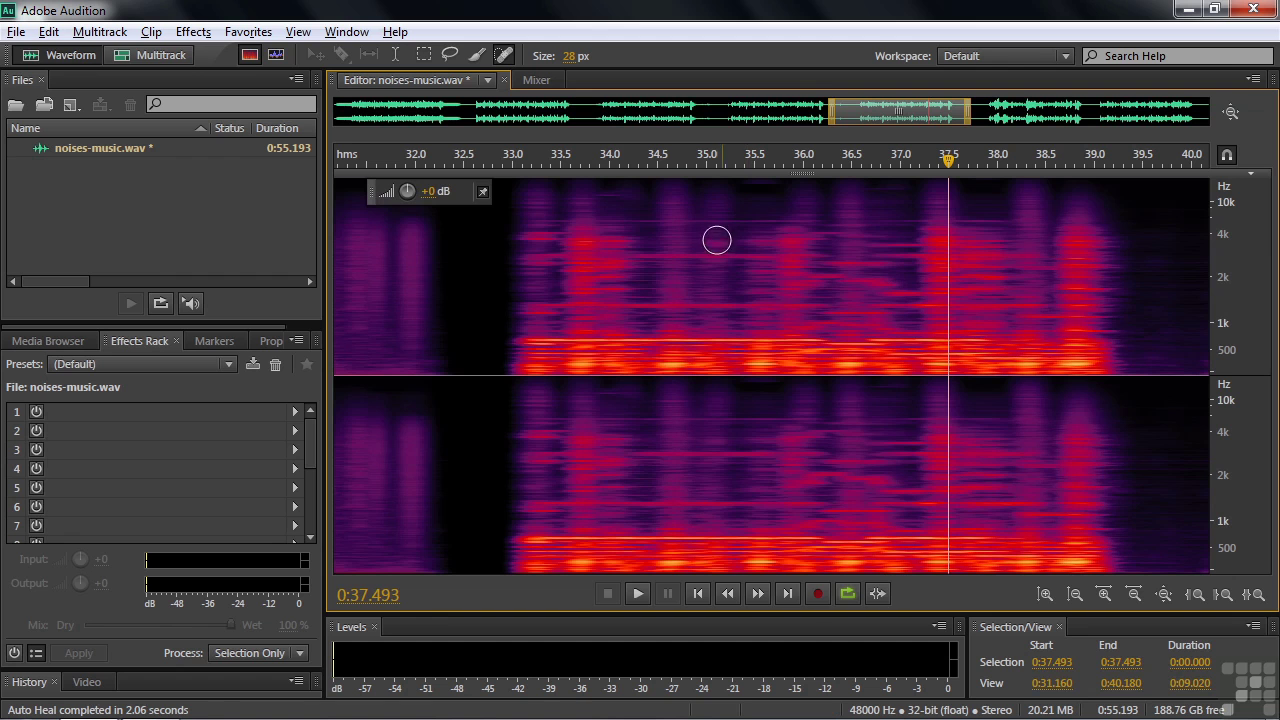
# Play the brush-healed passage from about 0:32.1 to 0:35.0
pyautogui.click(423, 155)
pyautogui.press('space')
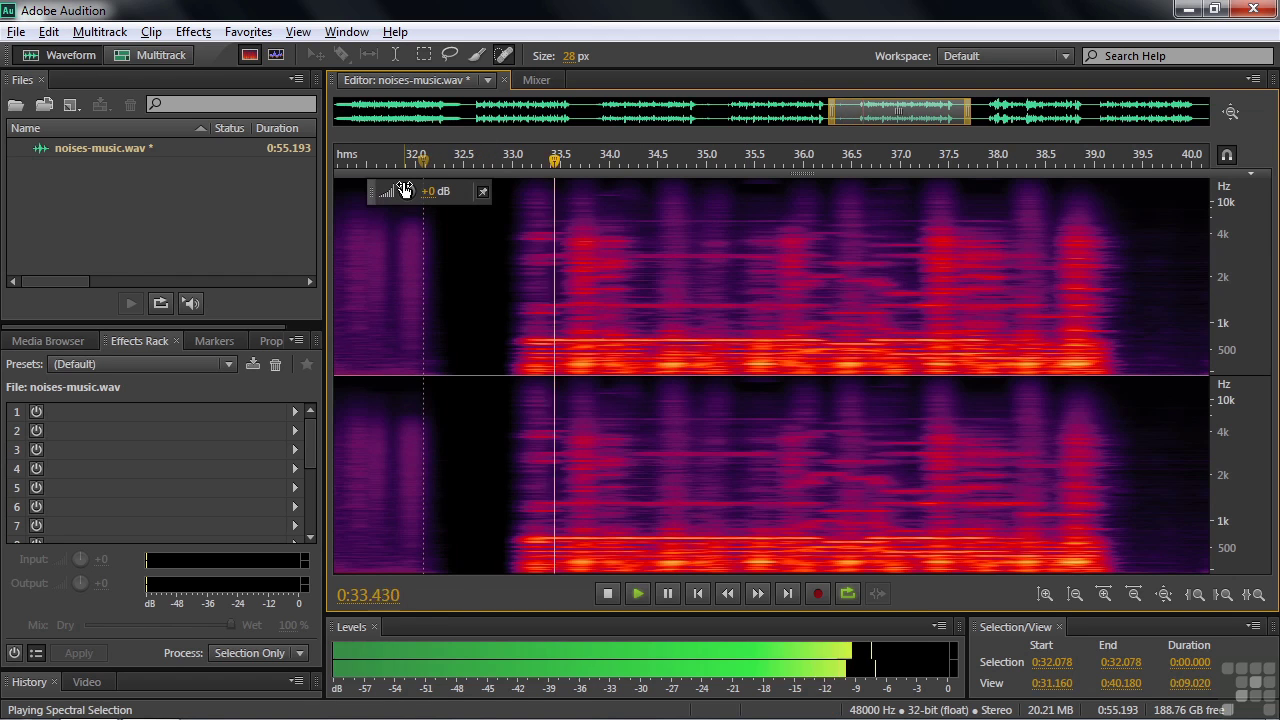
pyautogui.press('space')
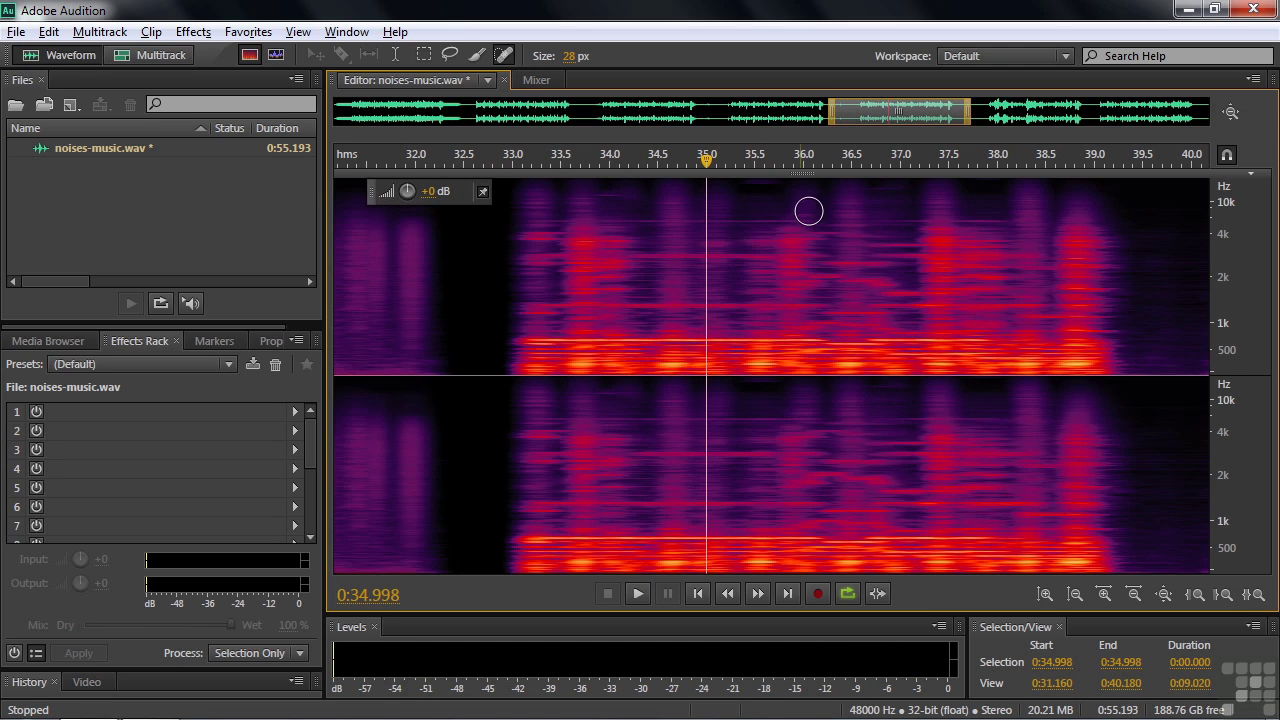
# Play the earlier music section from about 0:24.3 to 0:27.1 to listen for background noise
pyautogui.moveTo(901, 116); pyautogui.dragTo(776, 115)
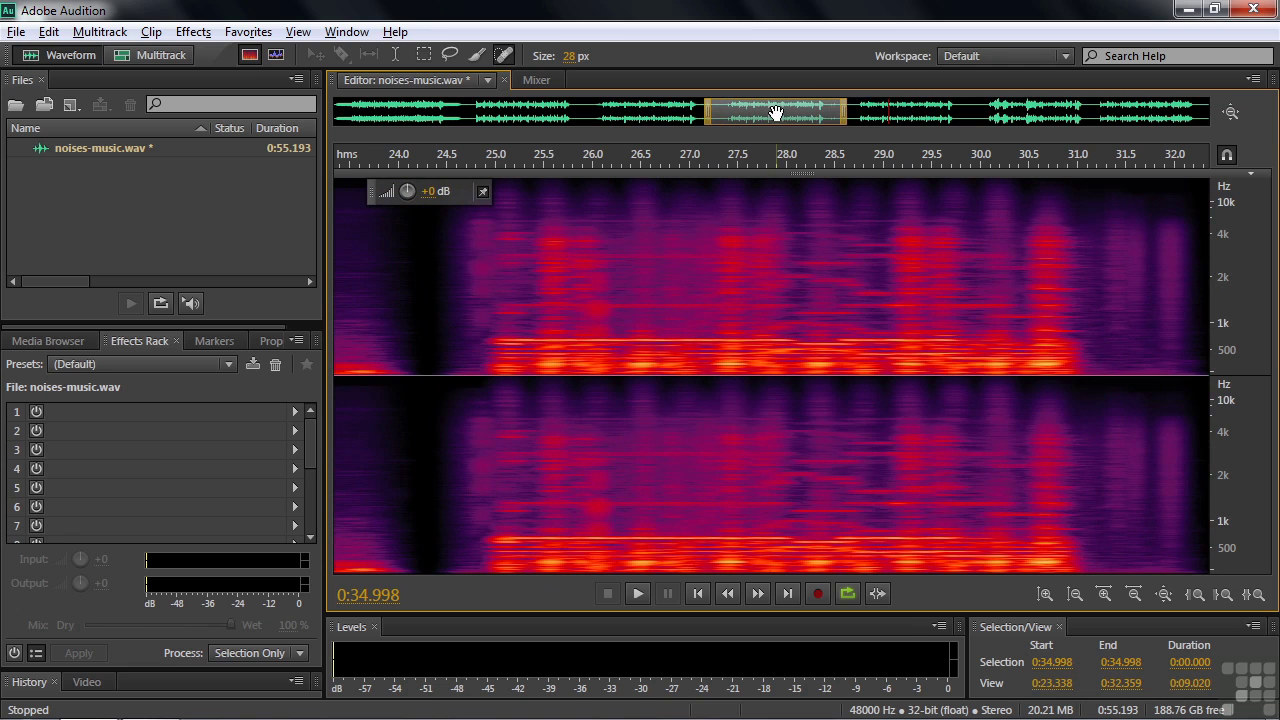
pyautogui.click(430, 271)
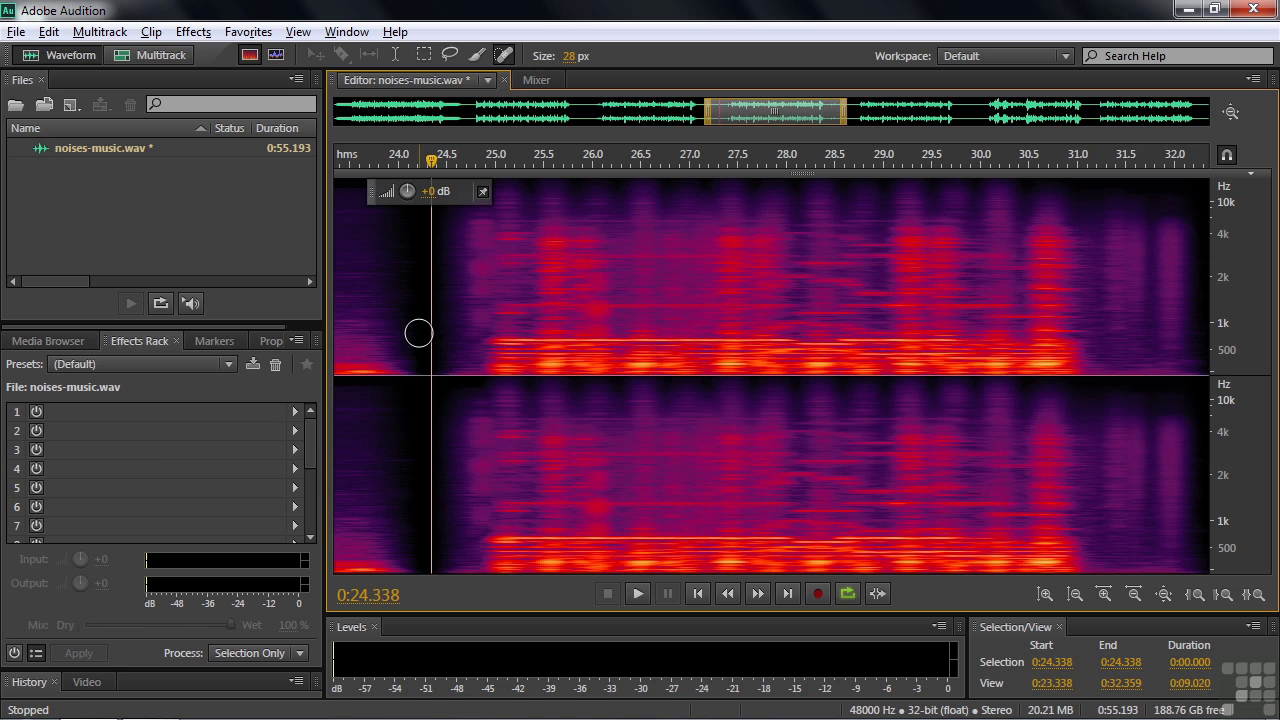
pyautogui.press('space')
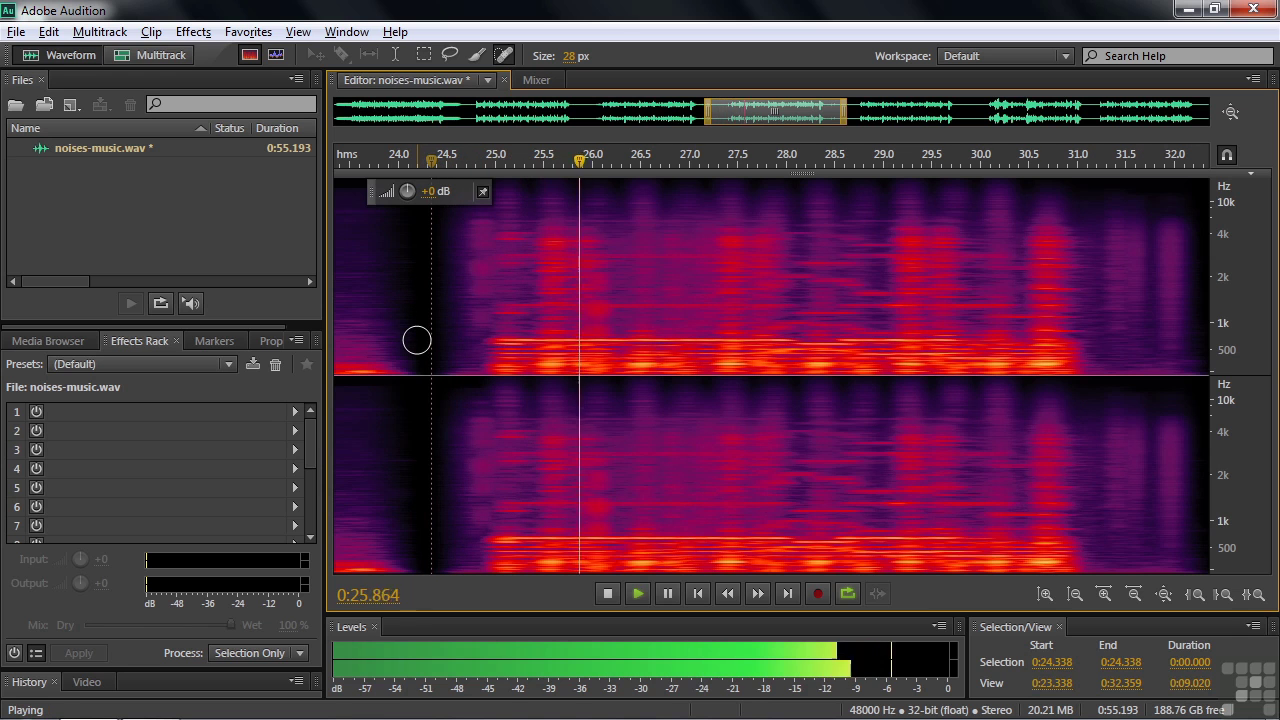
pyautogui.press('space')
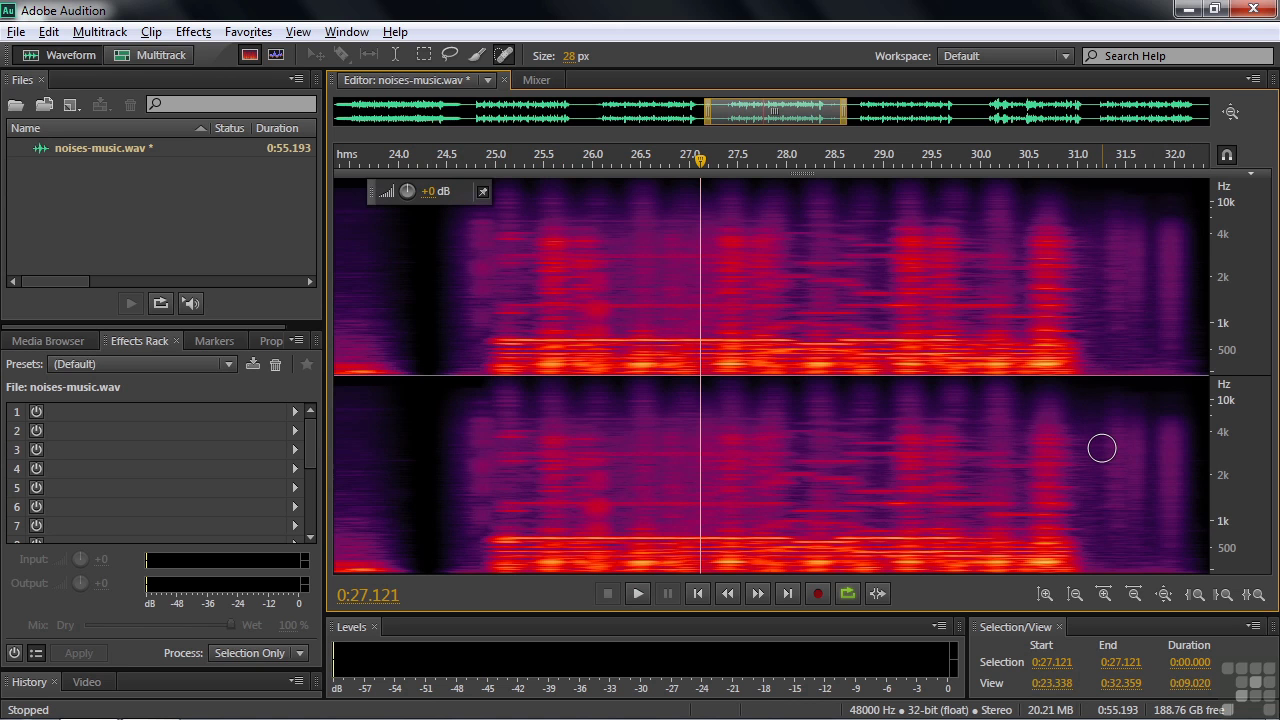
# Open the Noise Reduction process and select the noise-only section from 0:31.245 to 0:32.000 with the Time Selection tool
pyautogui.click(193, 33)
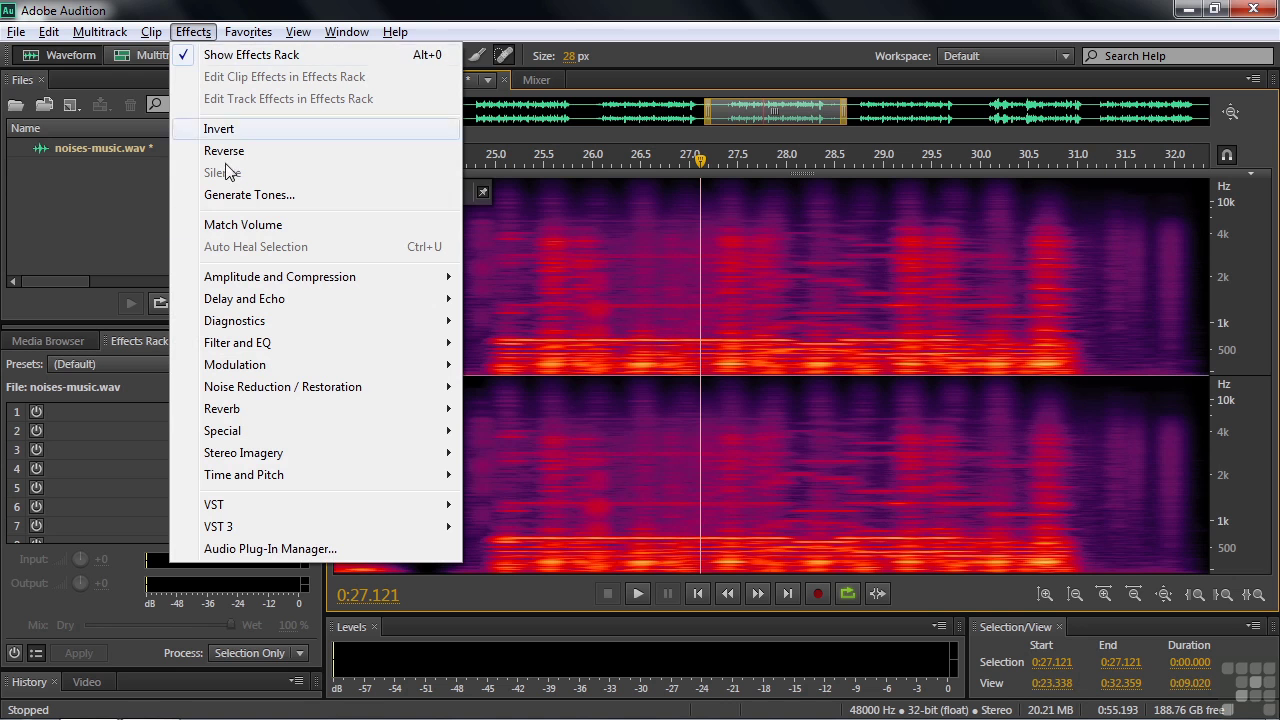
pyautogui.moveTo(280, 387)
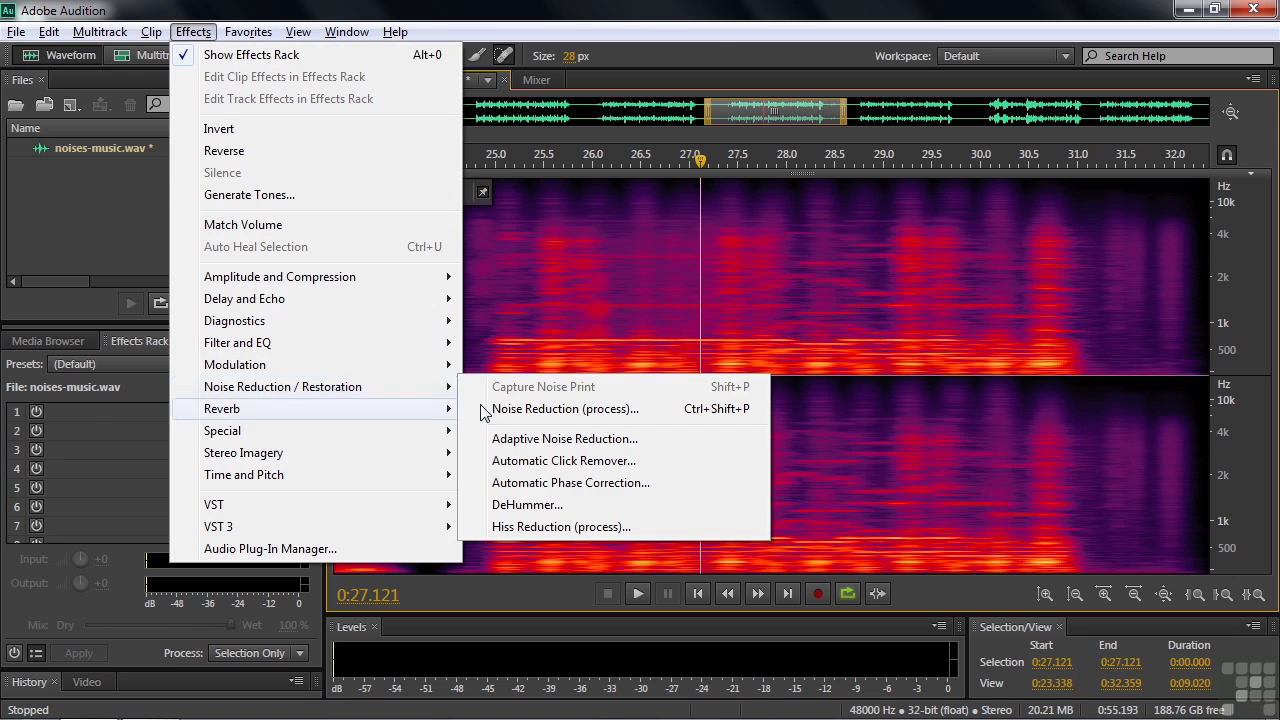
pyautogui.click(551, 409)
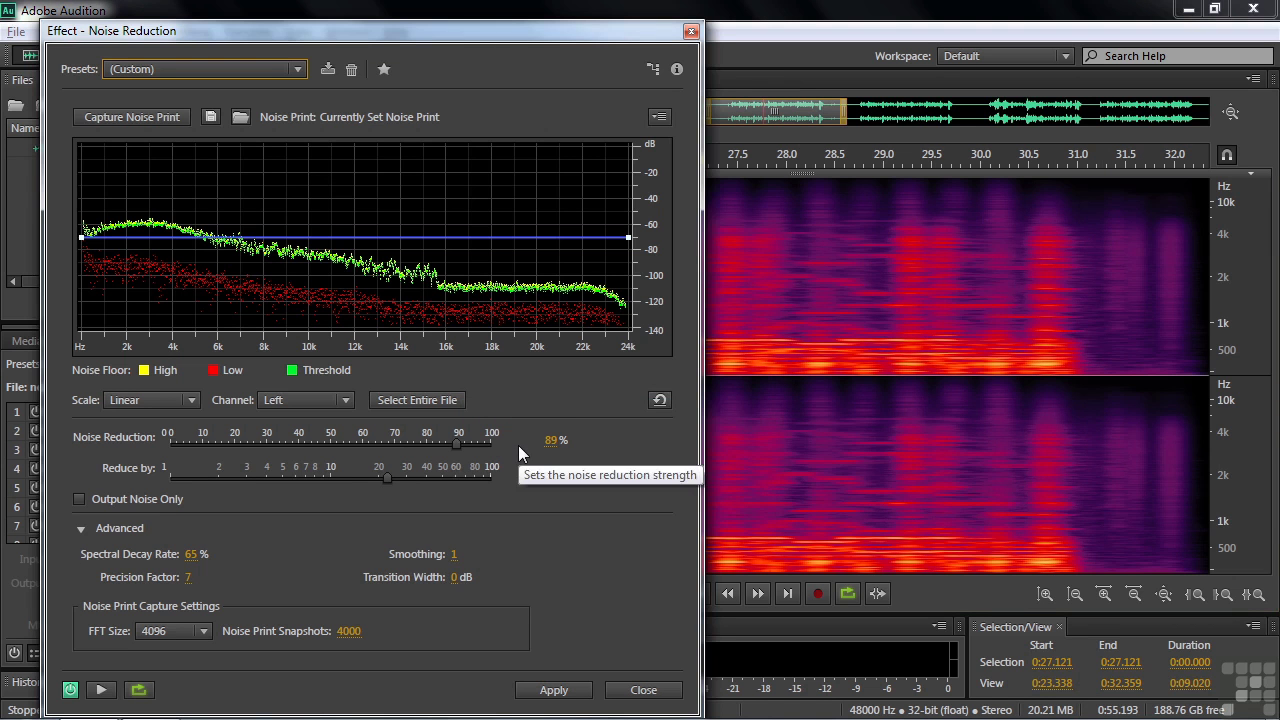
pyautogui.moveTo(606, 38); pyautogui.dragTo(531, 190)
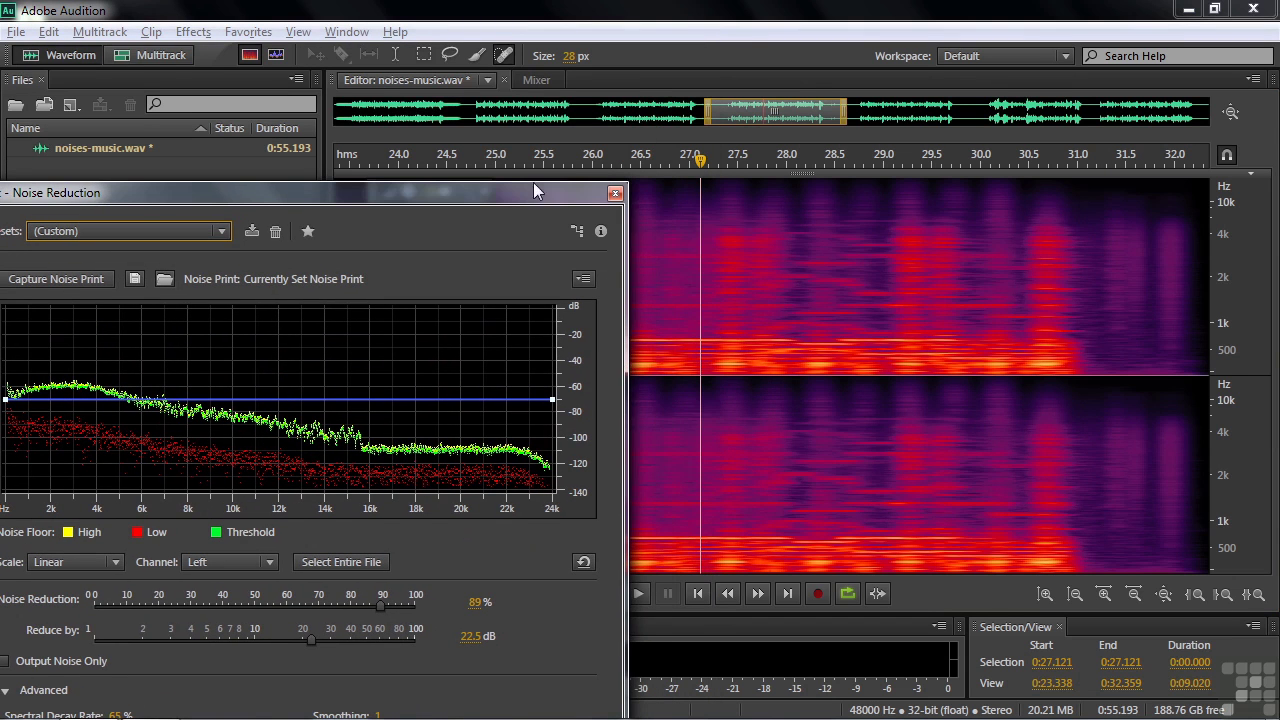
pyautogui.click(398, 53)
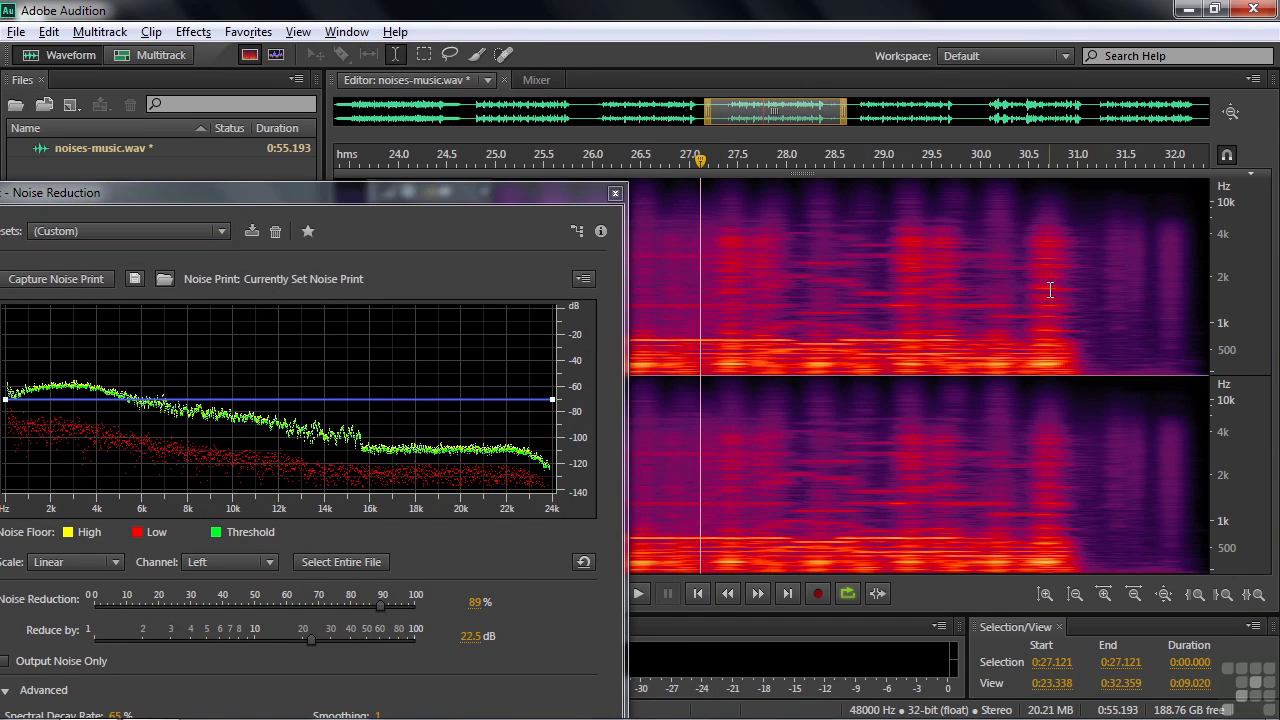
pyautogui.moveTo(1093, 296); pyautogui.dragTo(1174, 305)
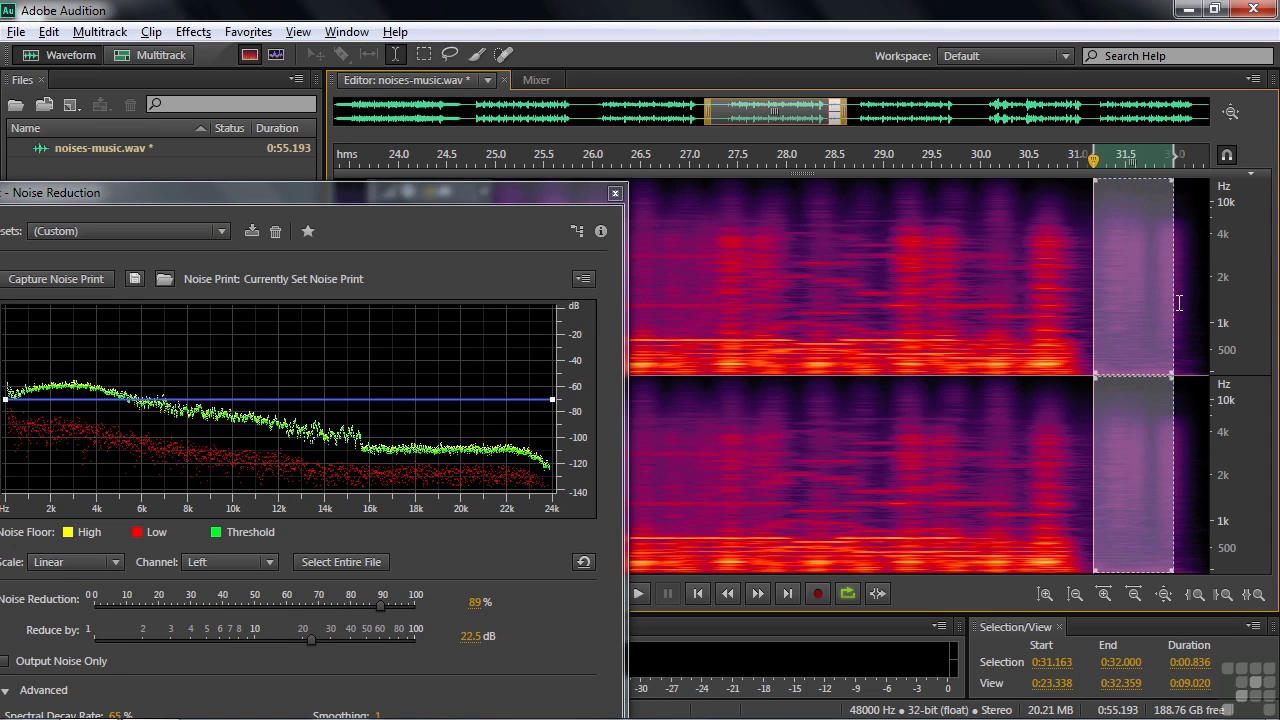
pyautogui.moveTo(1095, 322); pyautogui.dragTo(1099, 323)
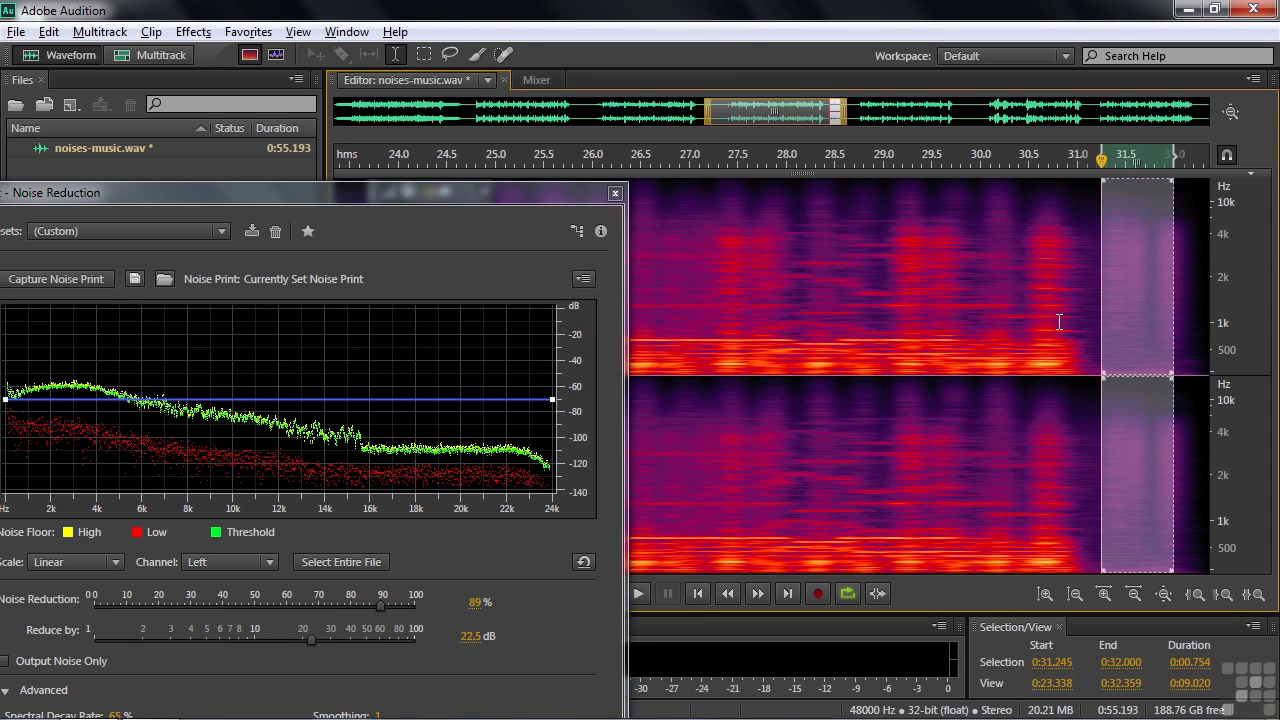
# Play the selected noise-only section and capture it as the noise print
pyautogui.click(640, 596)
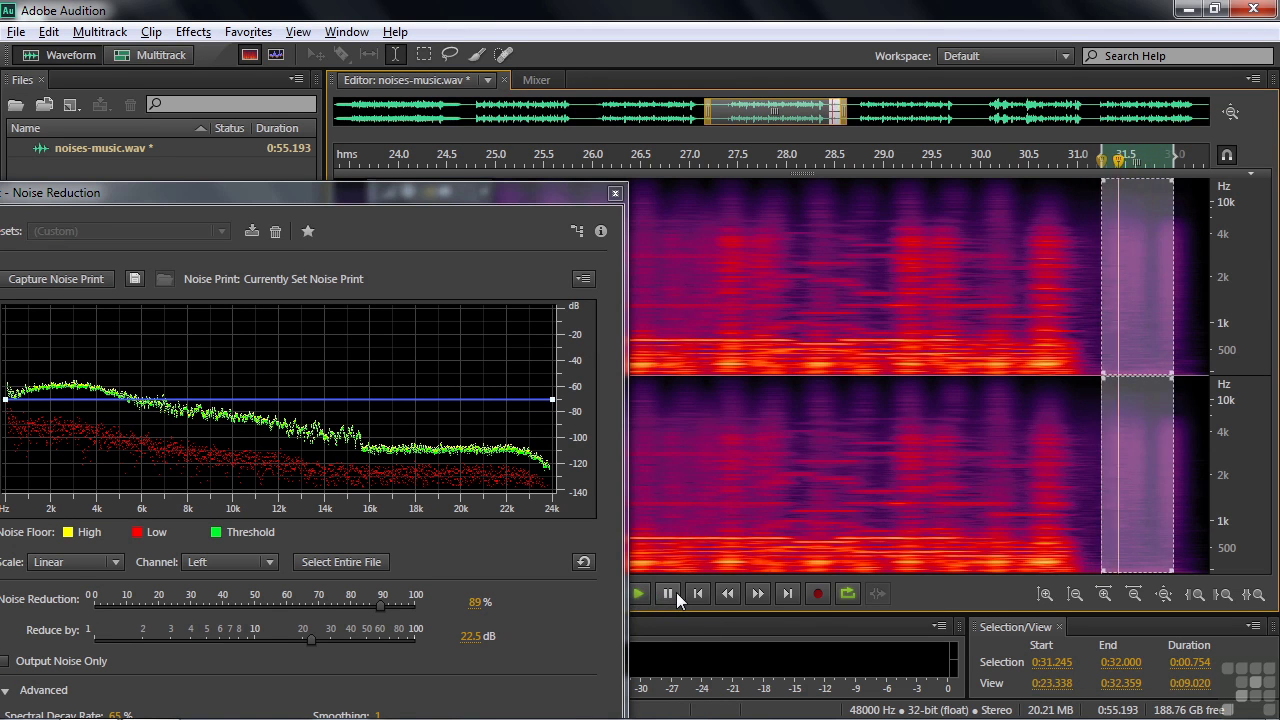
pyautogui.click(668, 594)
pyautogui.moveTo(484, 190); pyautogui.dragTo(638, 28)
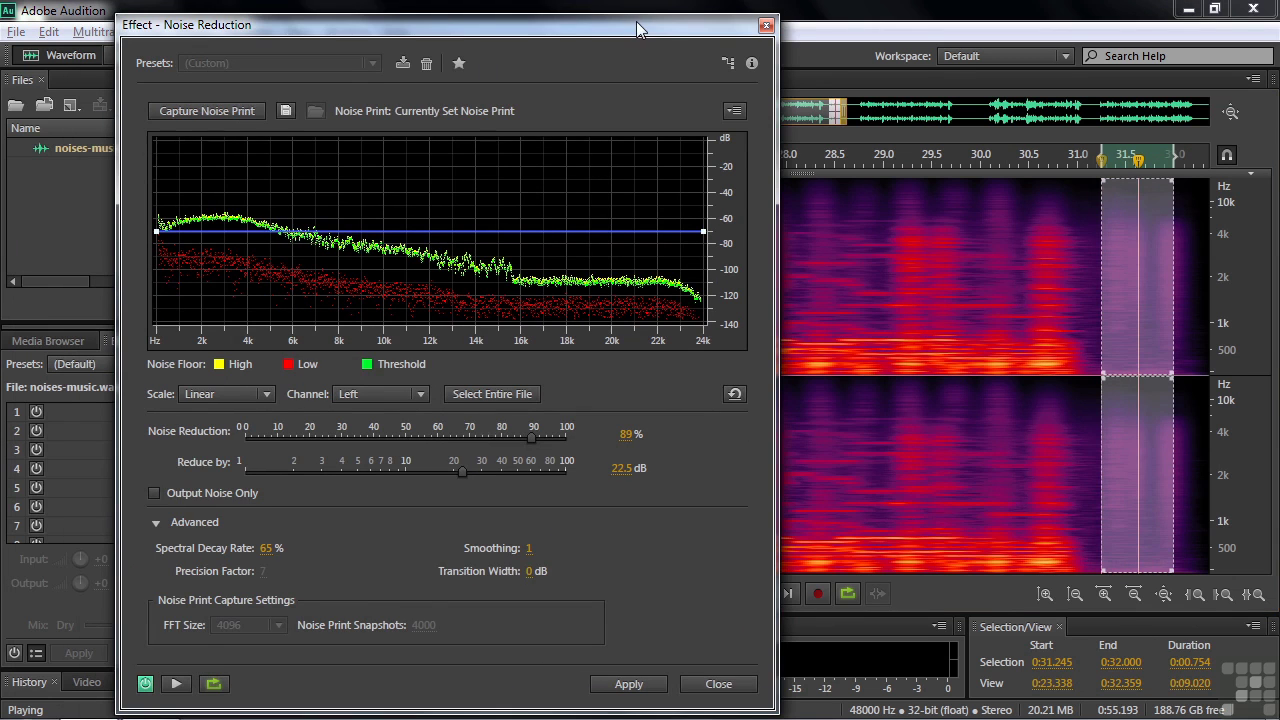
pyautogui.click(223, 112)
# Extend the selection over the whole music passage from 0:24.225 to 0:32.441
pyautogui.moveTo(613, 24); pyautogui.dragTo(601, 557)
pyautogui.moveTo(418, 310); pyautogui.dragTo(1212, 330)
pyautogui.moveTo(542, 560); pyautogui.dragTo(497, 43)
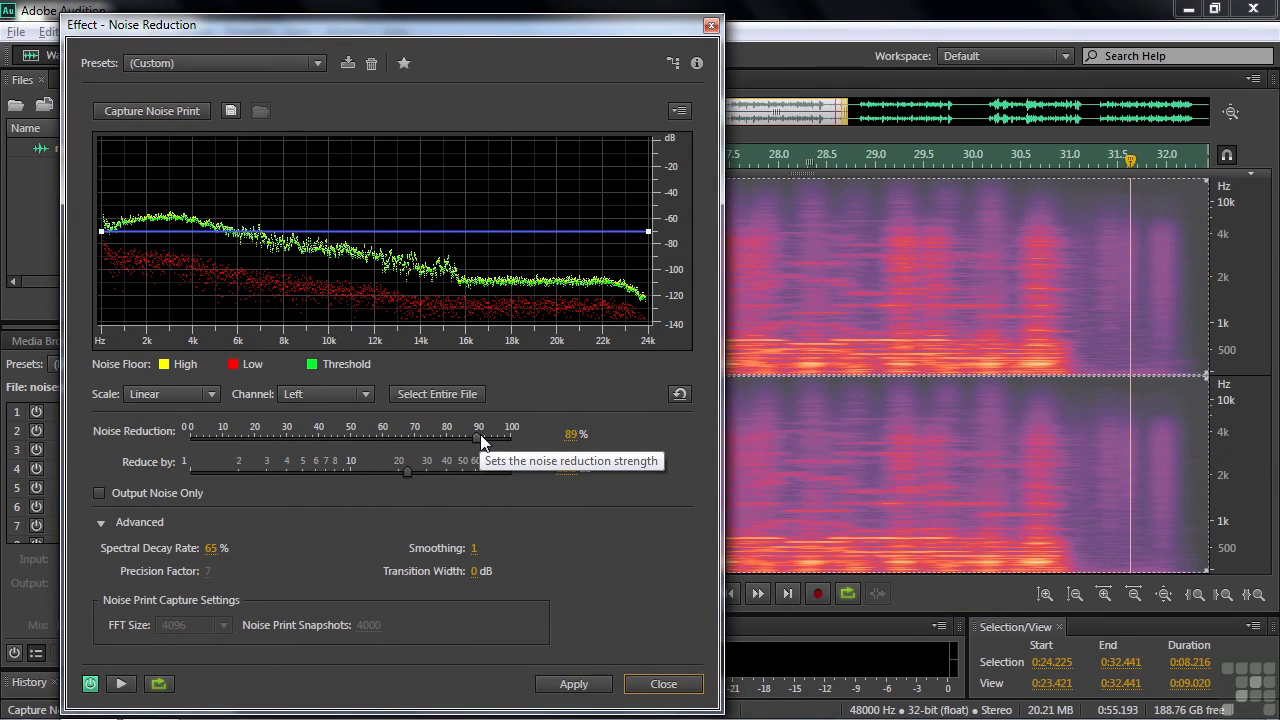
# Preview the reduction, set Noise Reduction to 82% and Reduce by to 20.8 dB, and apply it to the selected passage
pyautogui.click(120, 686)
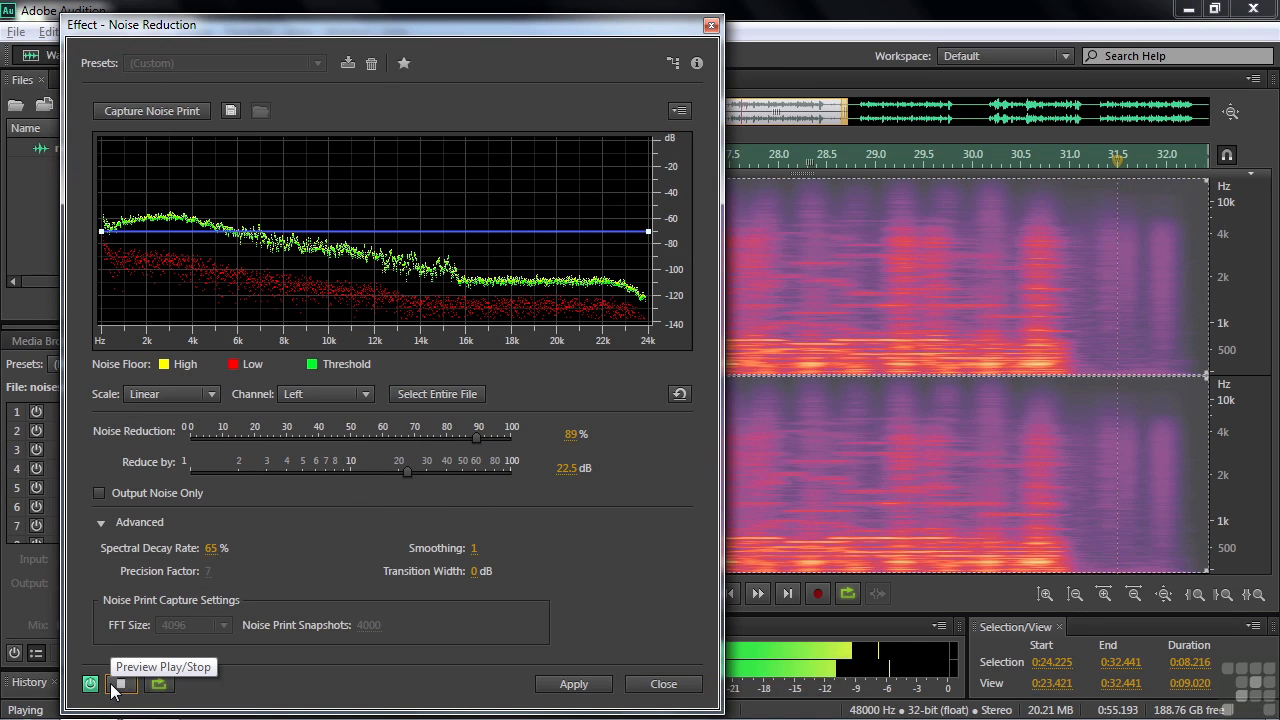
pyautogui.moveTo(476, 437); pyautogui.dragTo(402, 470)
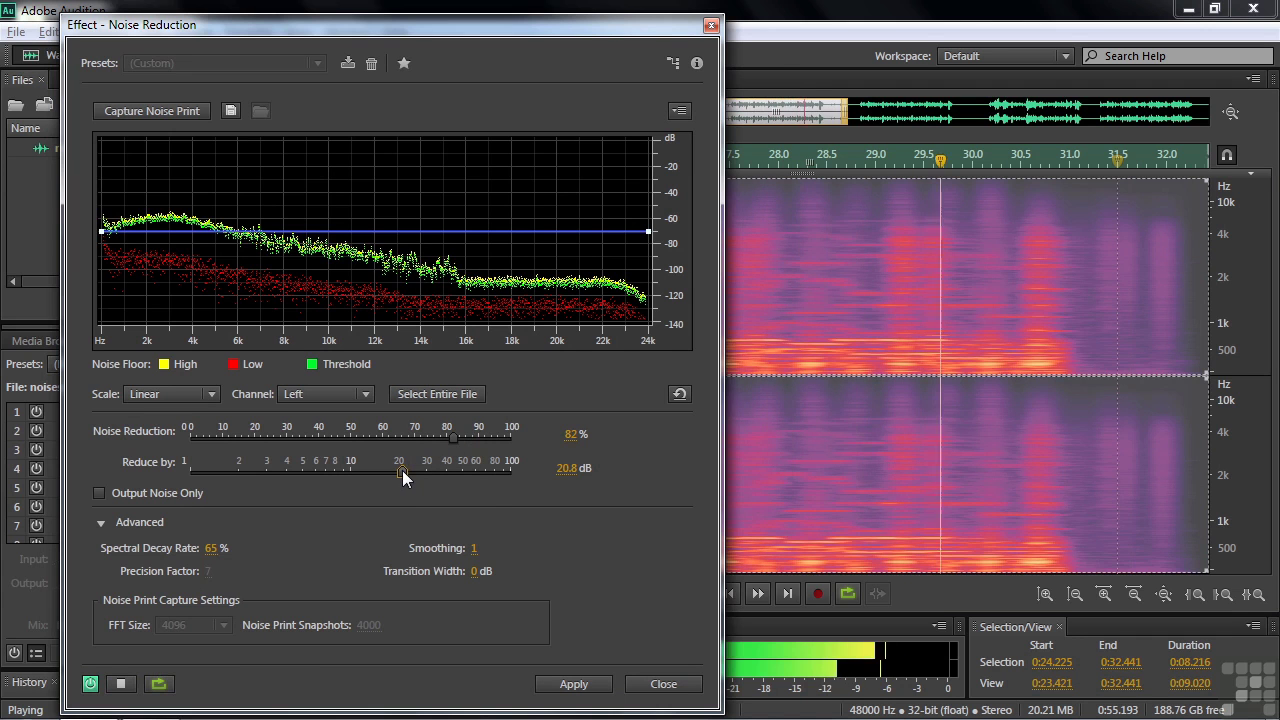
pyautogui.click(120, 683)
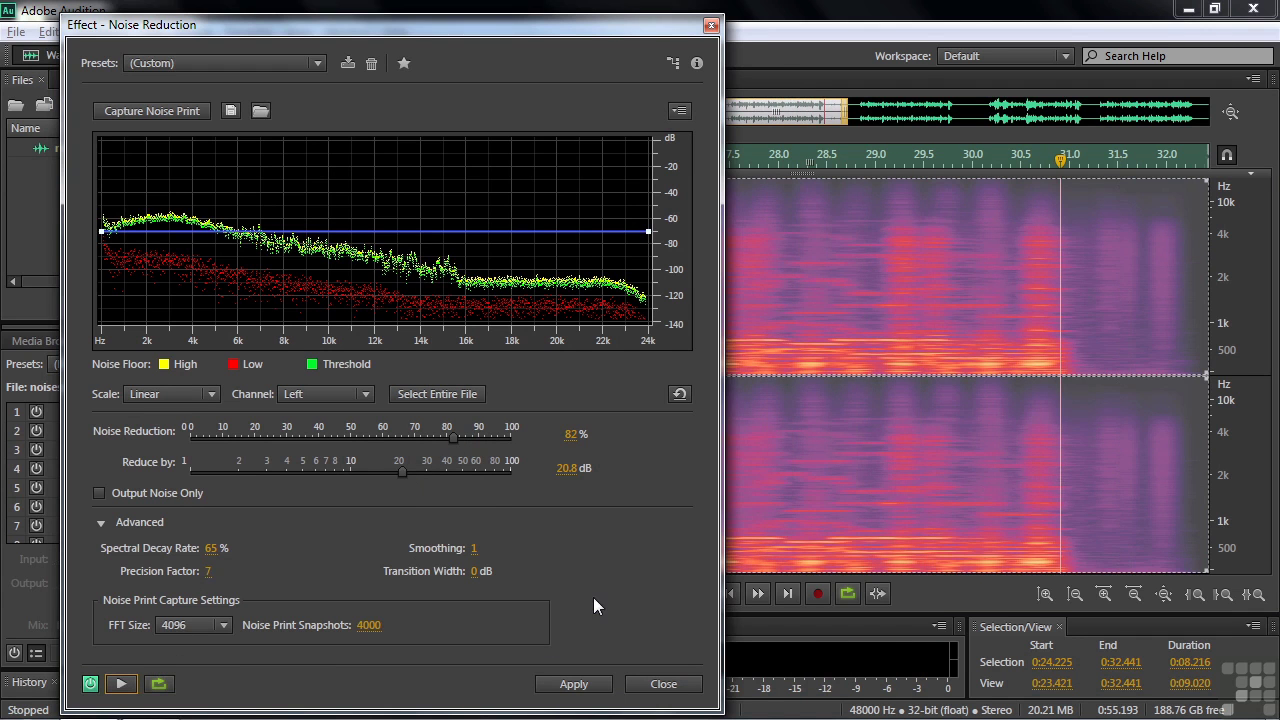
pyautogui.click(573, 684)
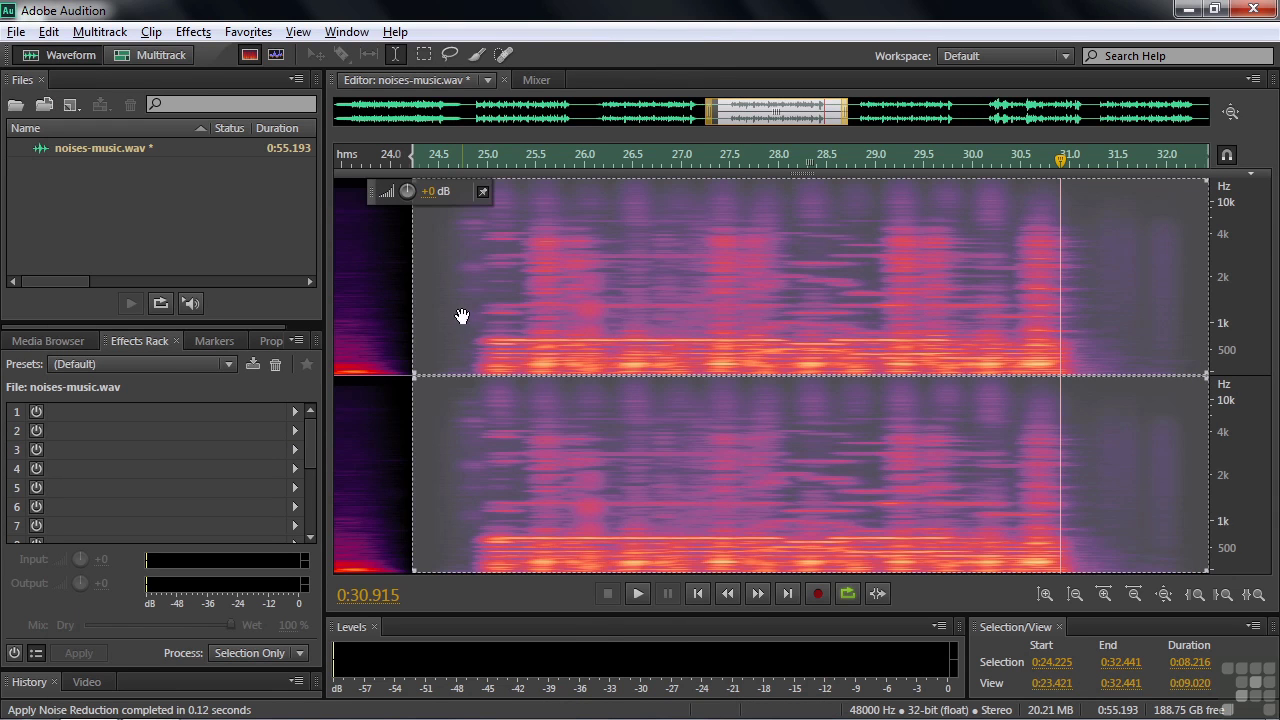
# Play the noise-reduced passage from about 0:24.5 to 0:26.5 and replay the part around 0:26.0 to listen for remaining noise
pyautogui.click(403, 285)
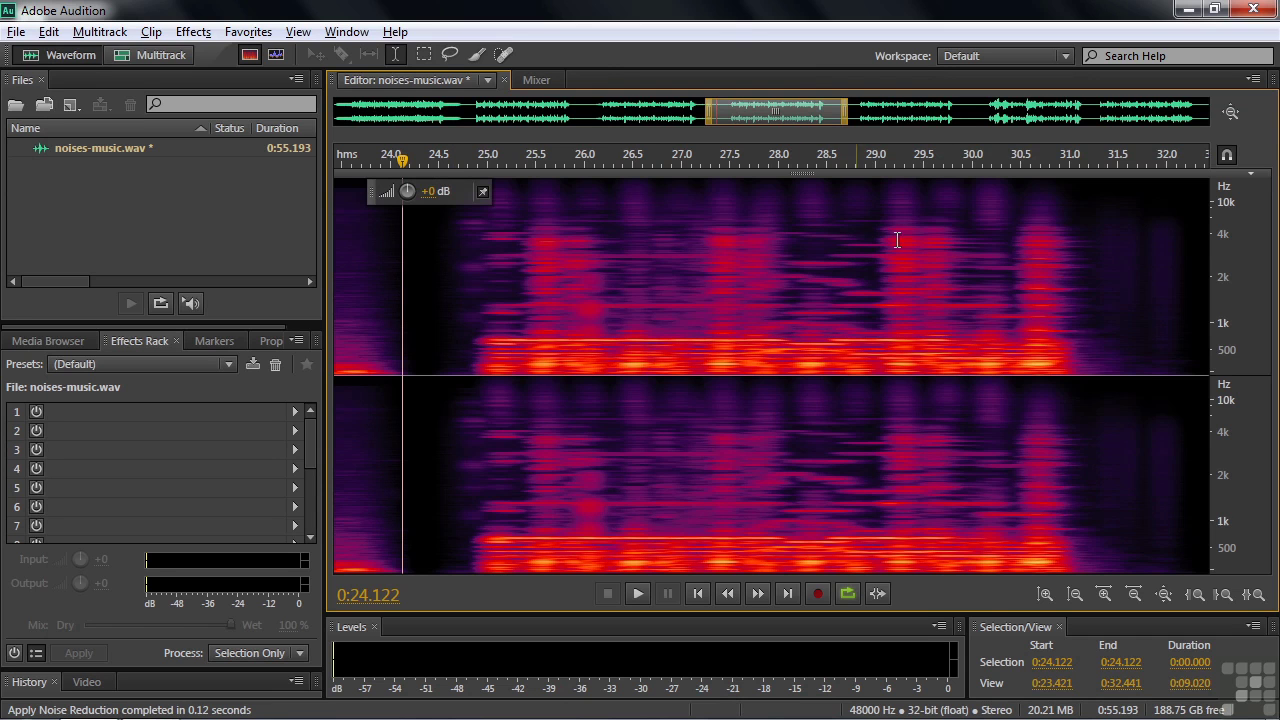
pyautogui.click(441, 323)
pyautogui.press('space')
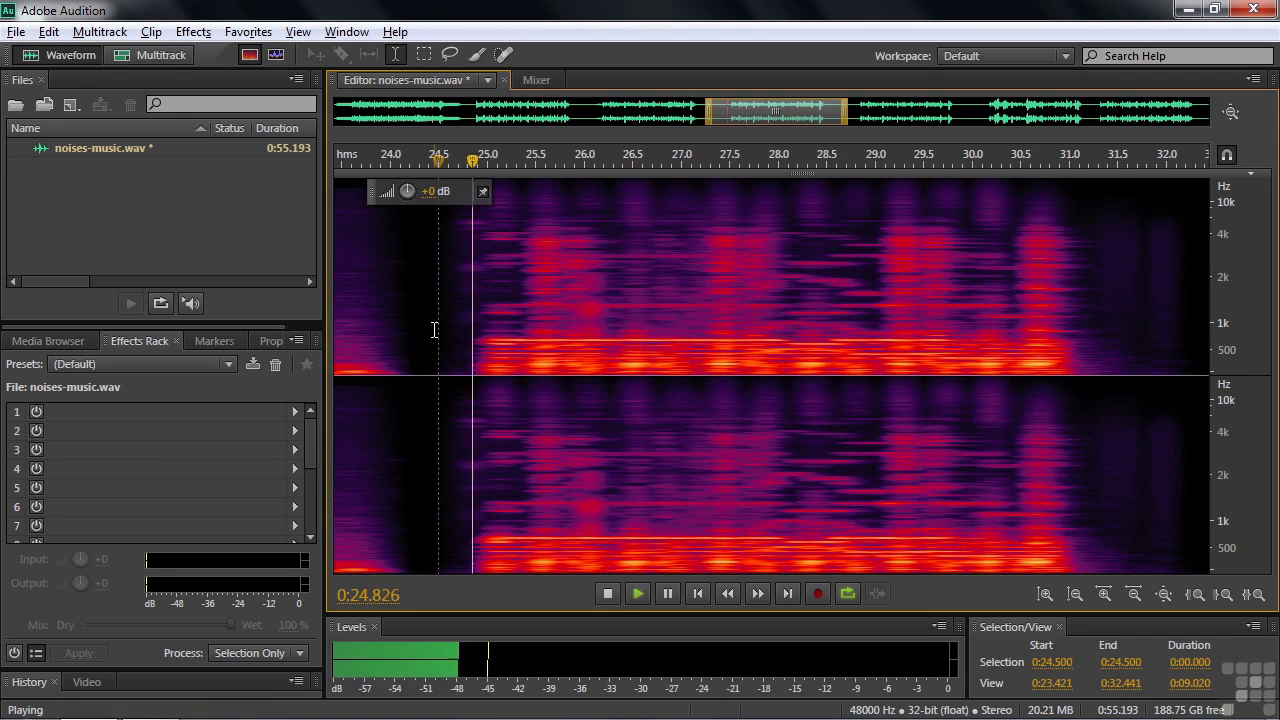
pyautogui.press('space')
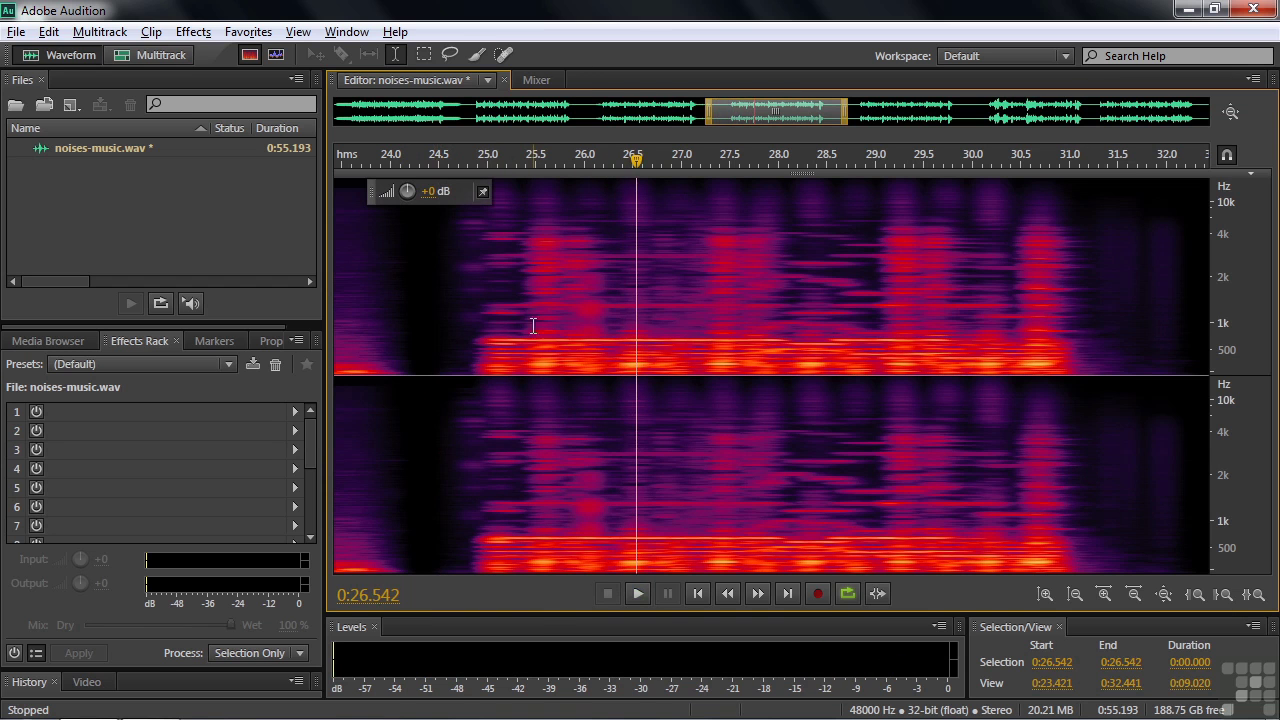
pyautogui.click(432, 308)
pyautogui.click(566, 318)
pyautogui.press('space')
pyautogui.press('space')
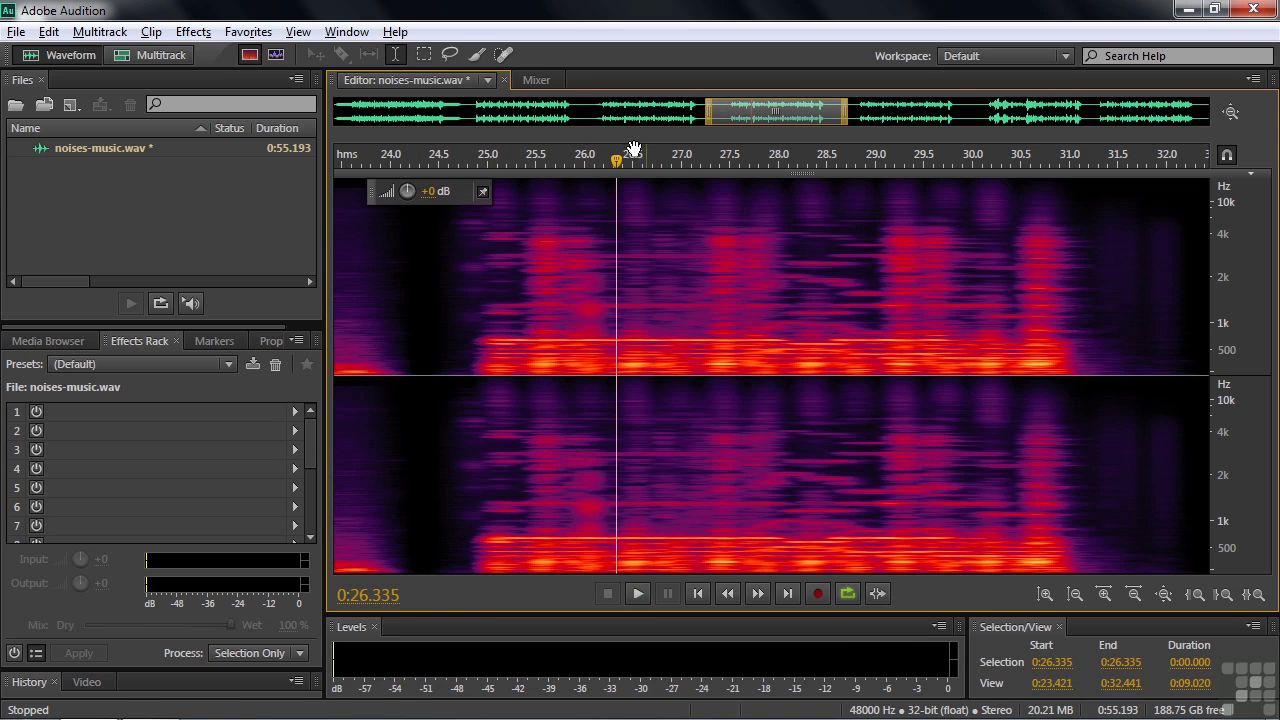
# Paint over the noise spot at about 0:26.0 with the 28 px Spot Healing Brush and play from about 0:24.5 to 0:26.8
pyautogui.click(506, 54)
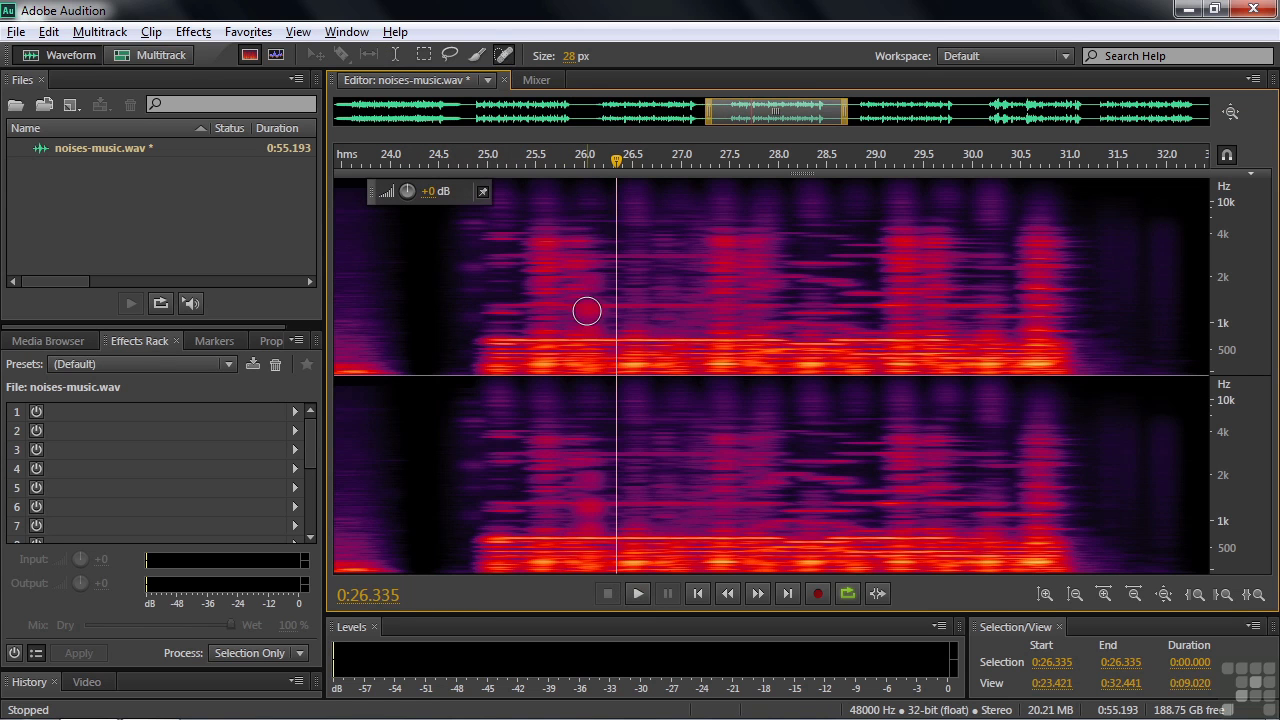
pyautogui.moveTo(591, 301)
pyautogui.mouseDown()
pyautogui.moveTo(585, 325)
pyautogui.moveTo(600, 310)
pyautogui.mouseUp()
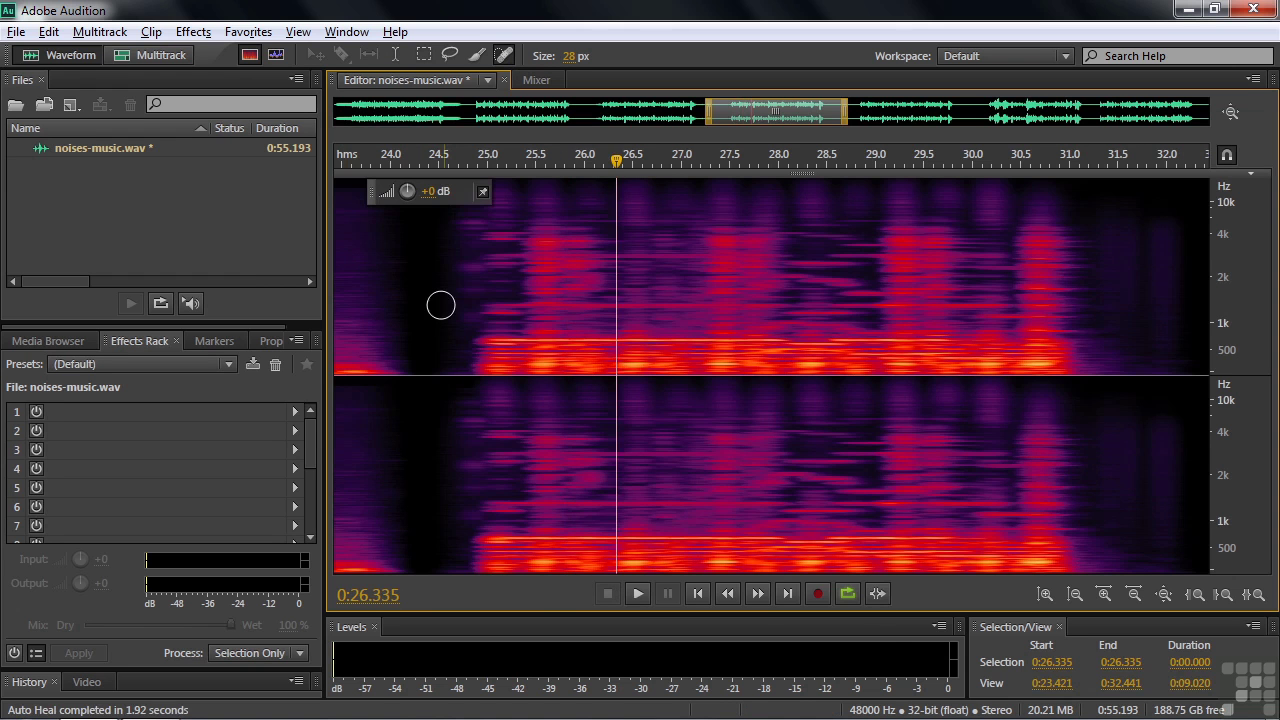
pyautogui.click(436, 310)
pyautogui.press('space')
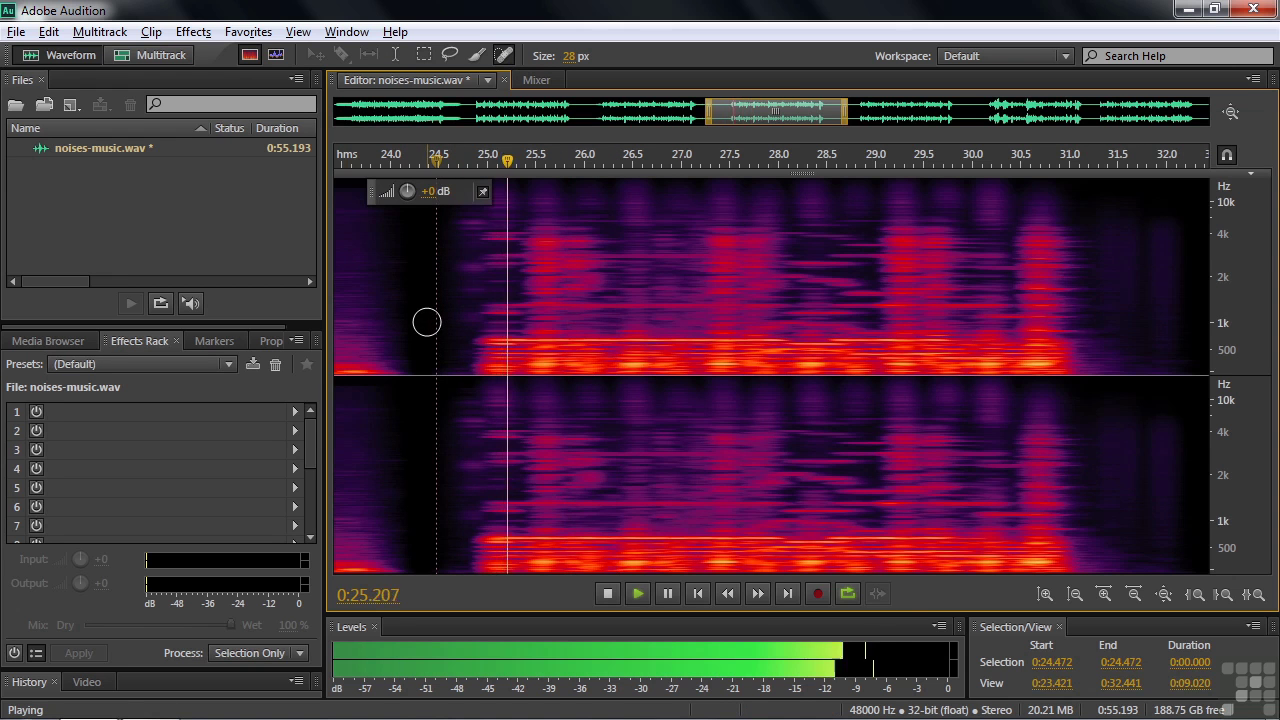
pyautogui.press('space')
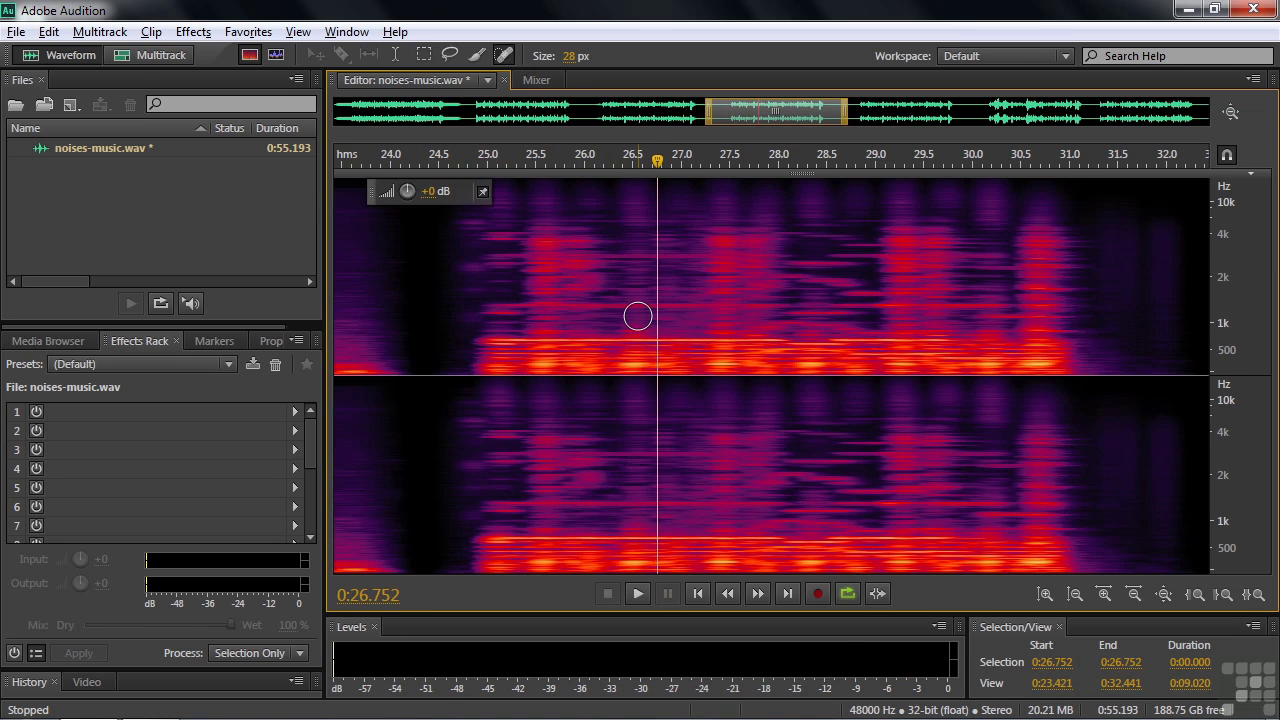
# Play on to about 0:28.3 and heal the noise burst between about 0:27.3 and 0:28.0 with the Spot Healing Brush
pyautogui.press('space')
pyautogui.press('space')
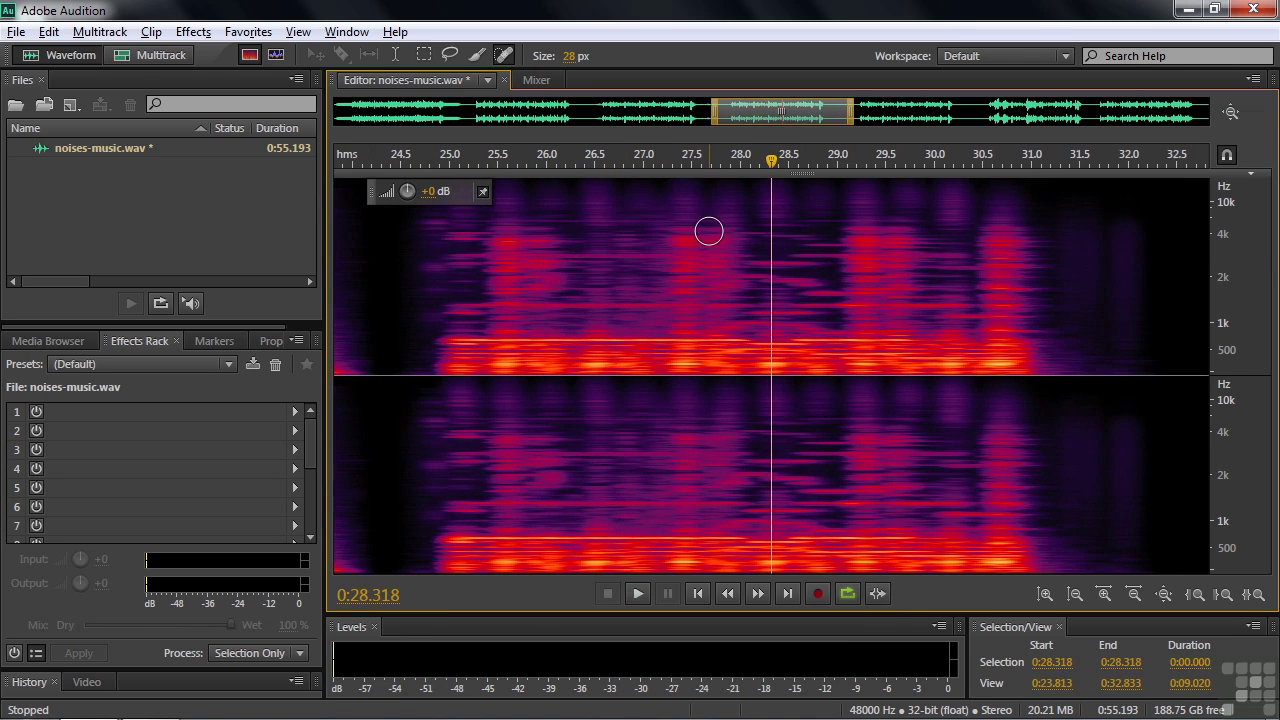
pyautogui.moveTo(672, 229)
pyautogui.mouseDown()
pyautogui.moveTo(673, 317)
pyautogui.moveTo(703, 328)
pyautogui.moveTo(730, 326)
pyautogui.moveTo(733, 241)
pyautogui.moveTo(705, 226)
pyautogui.moveTo(690, 252)
pyautogui.moveTo(703, 310)
pyautogui.mouseUp()
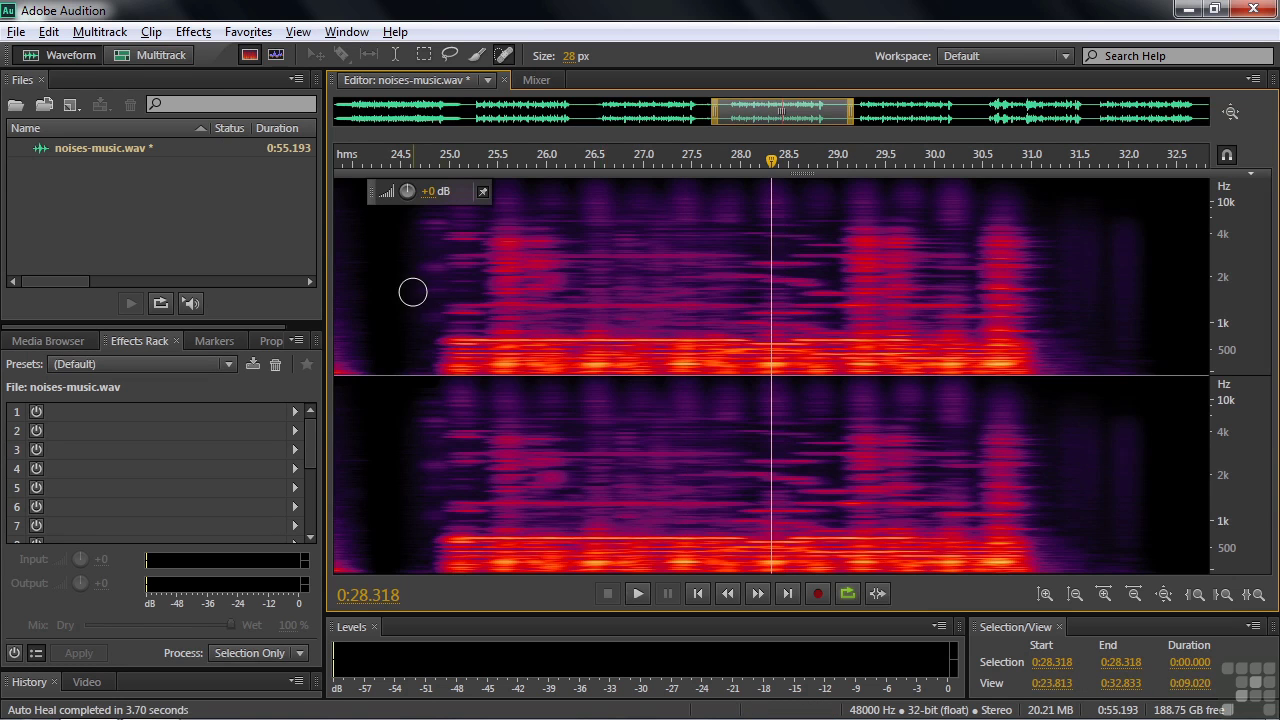
# Play the healed passage from about 0:24.6 to 0:30.2 and replay it from about 0:26.8
pyautogui.click(413, 291)
pyautogui.press('space')
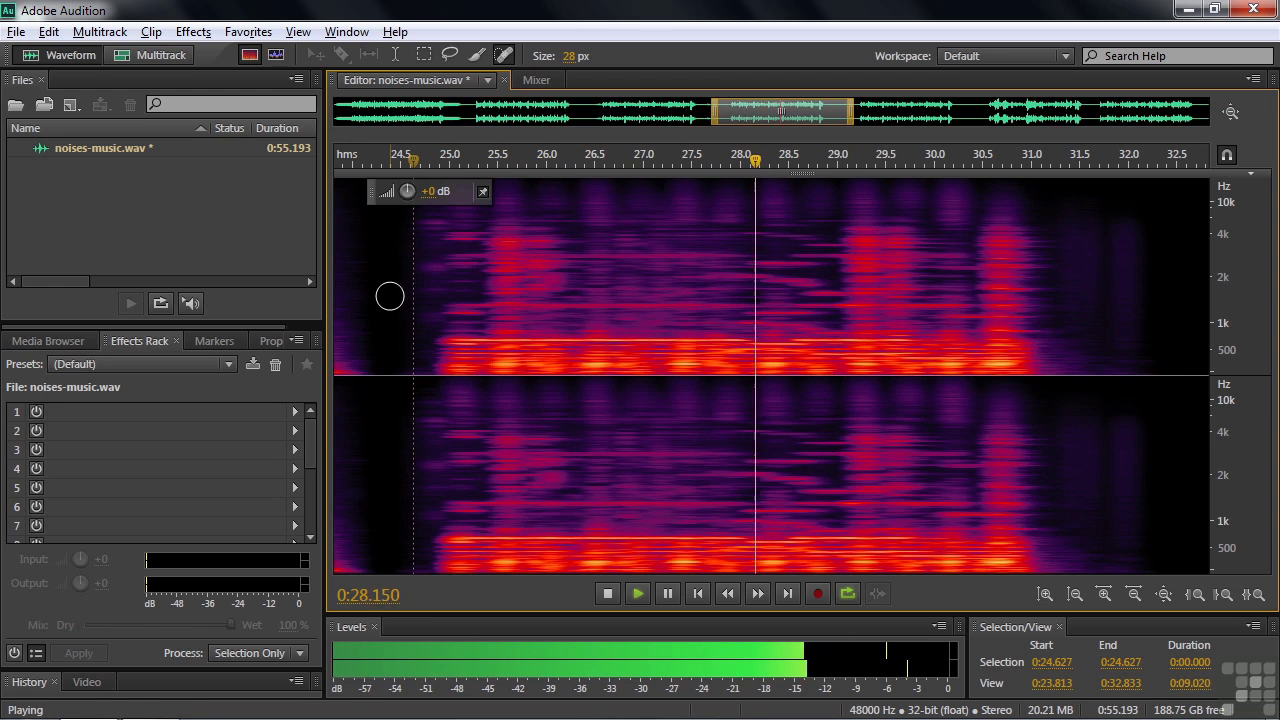
pyautogui.press('space')
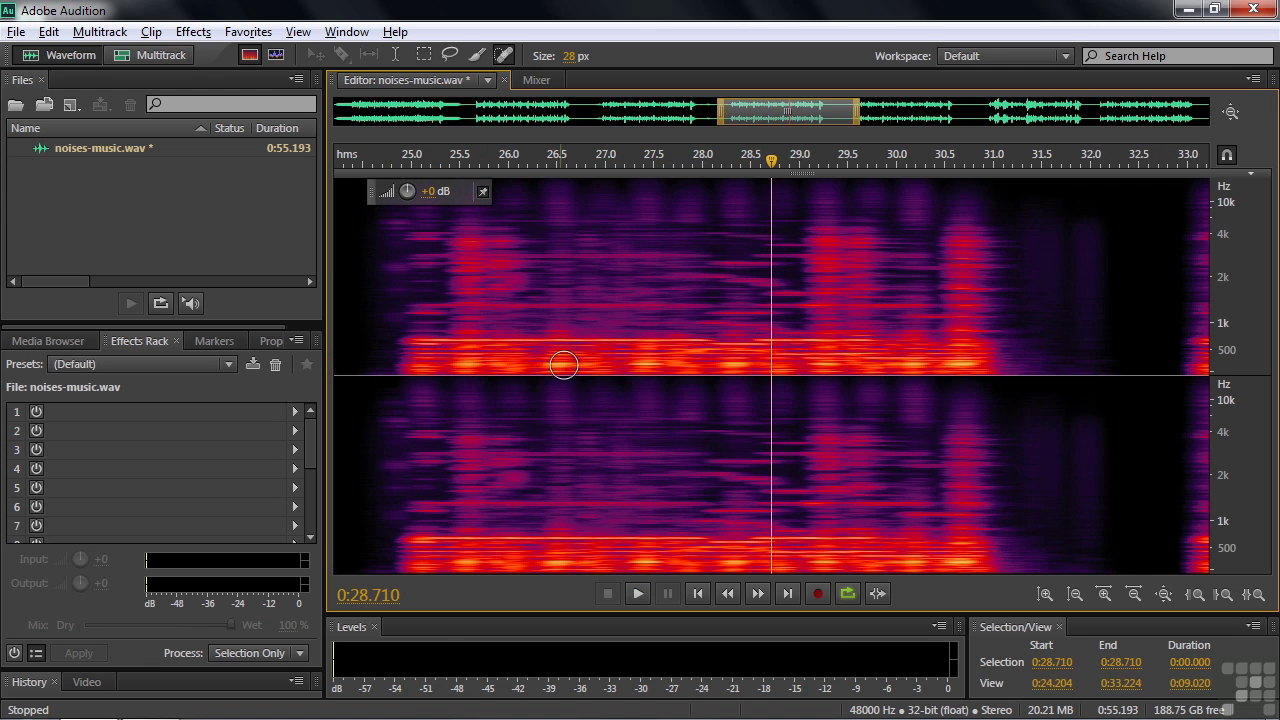
pyautogui.press('space')
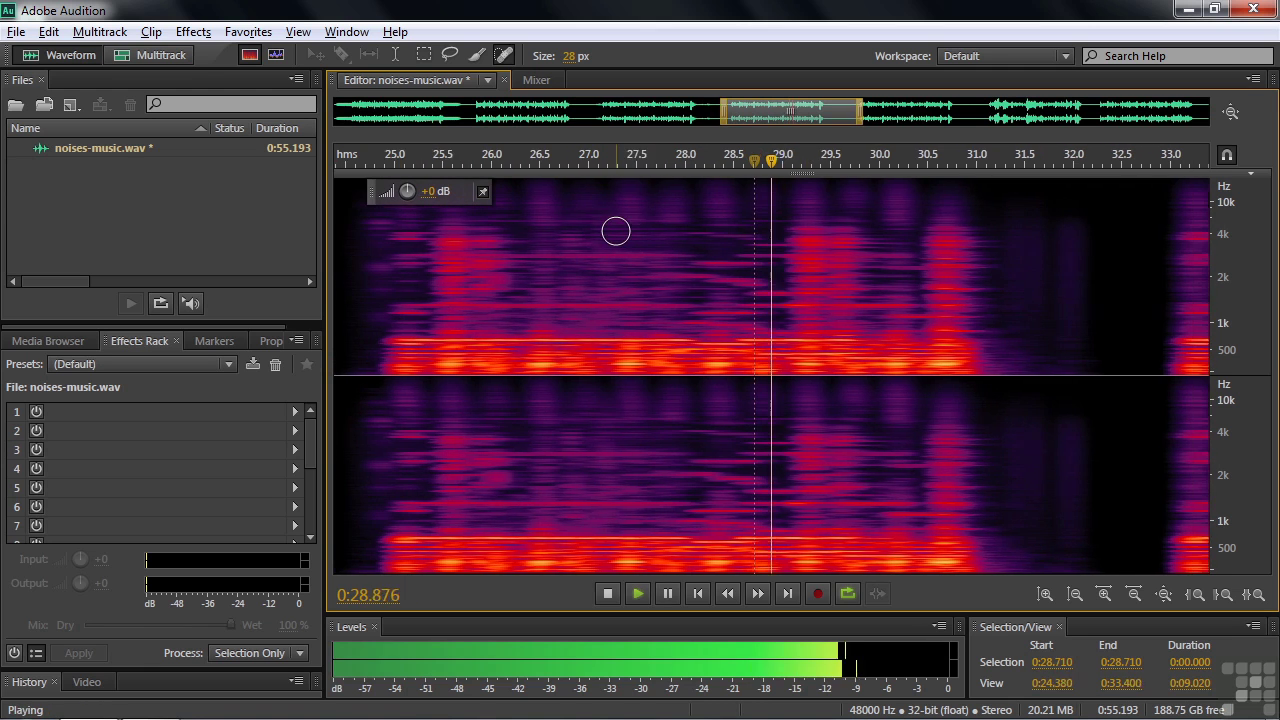
pyautogui.press('space')
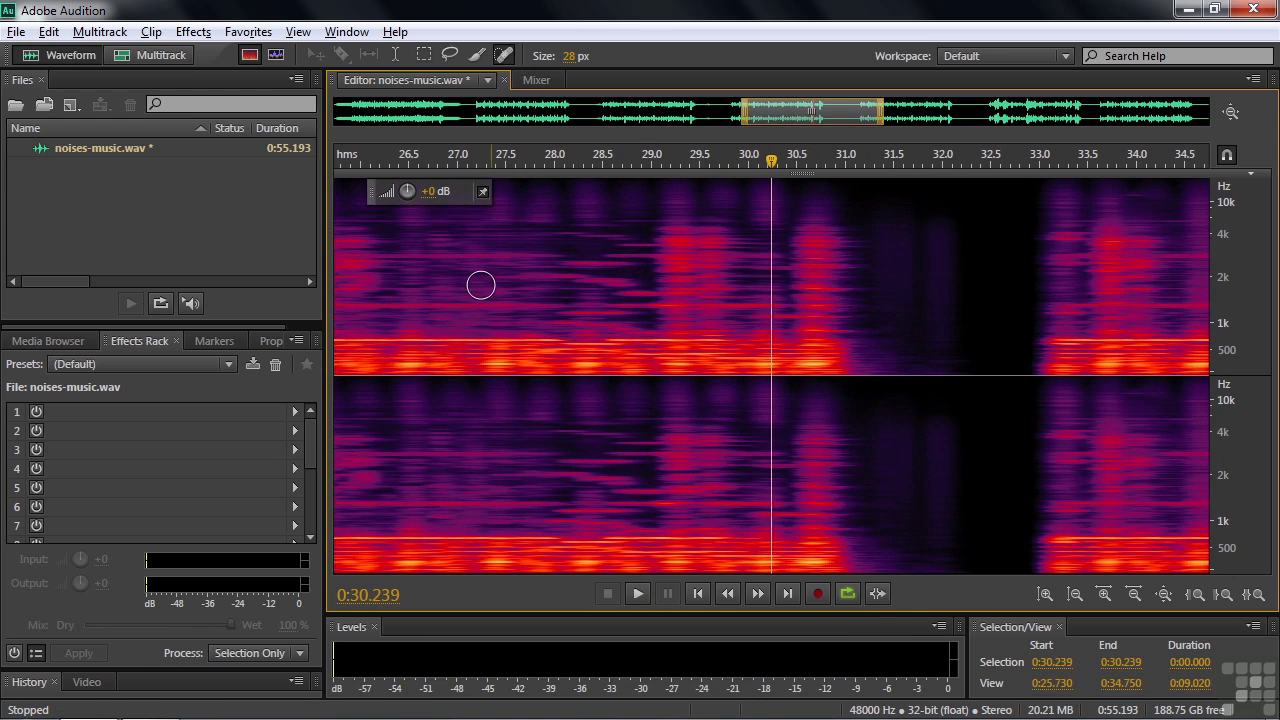
pyautogui.click(438, 288)
pyautogui.press('space')
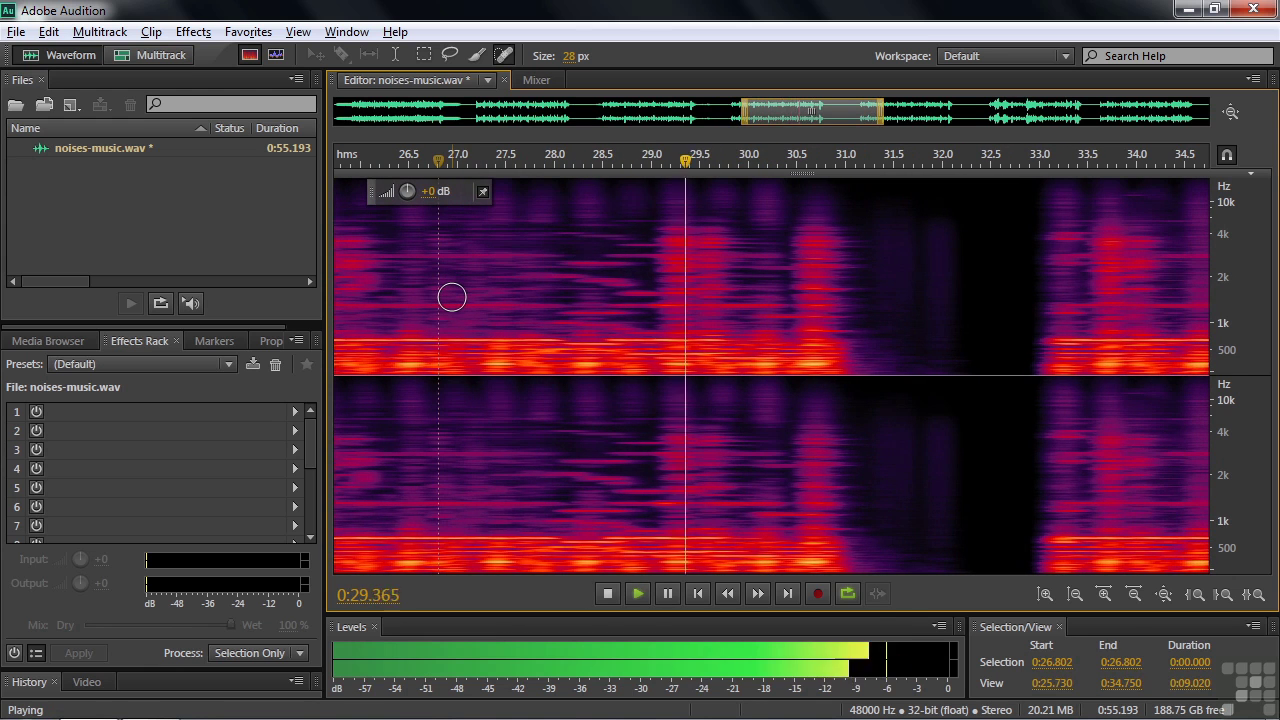
pyautogui.press('space')
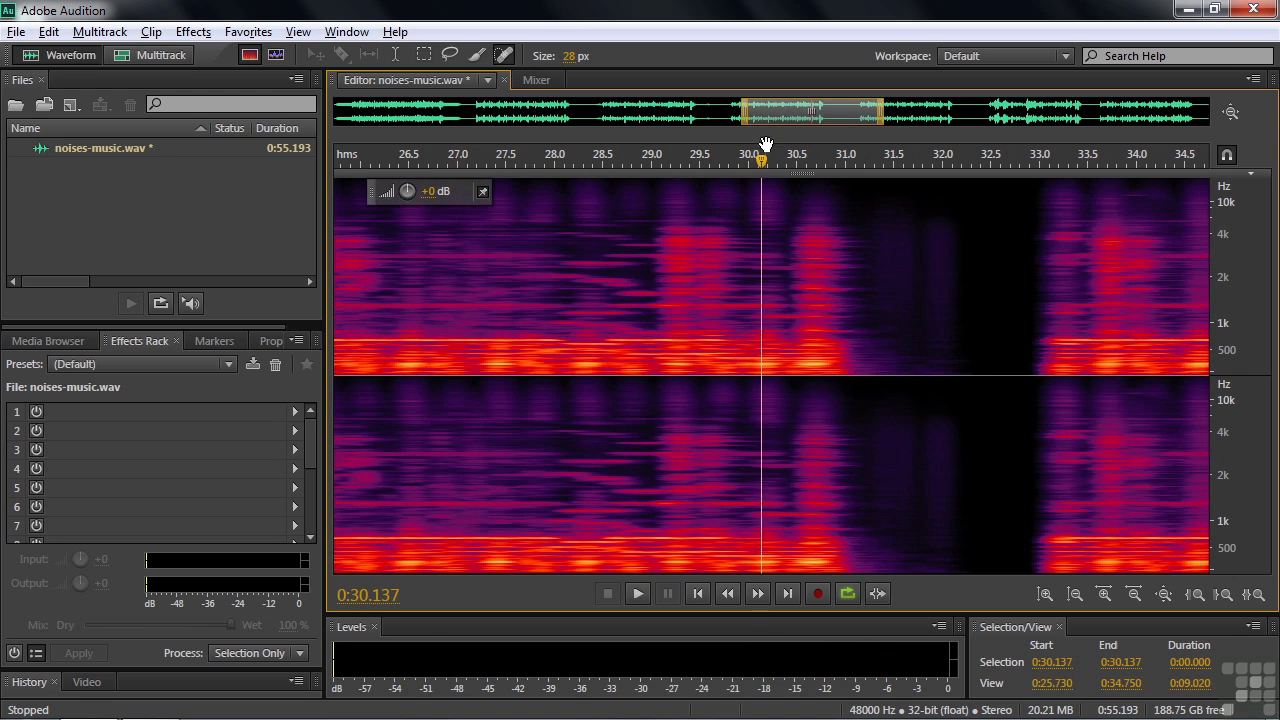
# Play the start of the music passage from about 0:24.2 to 0:25.0
pyautogui.moveTo(816, 110); pyautogui.dragTo(750, 110)
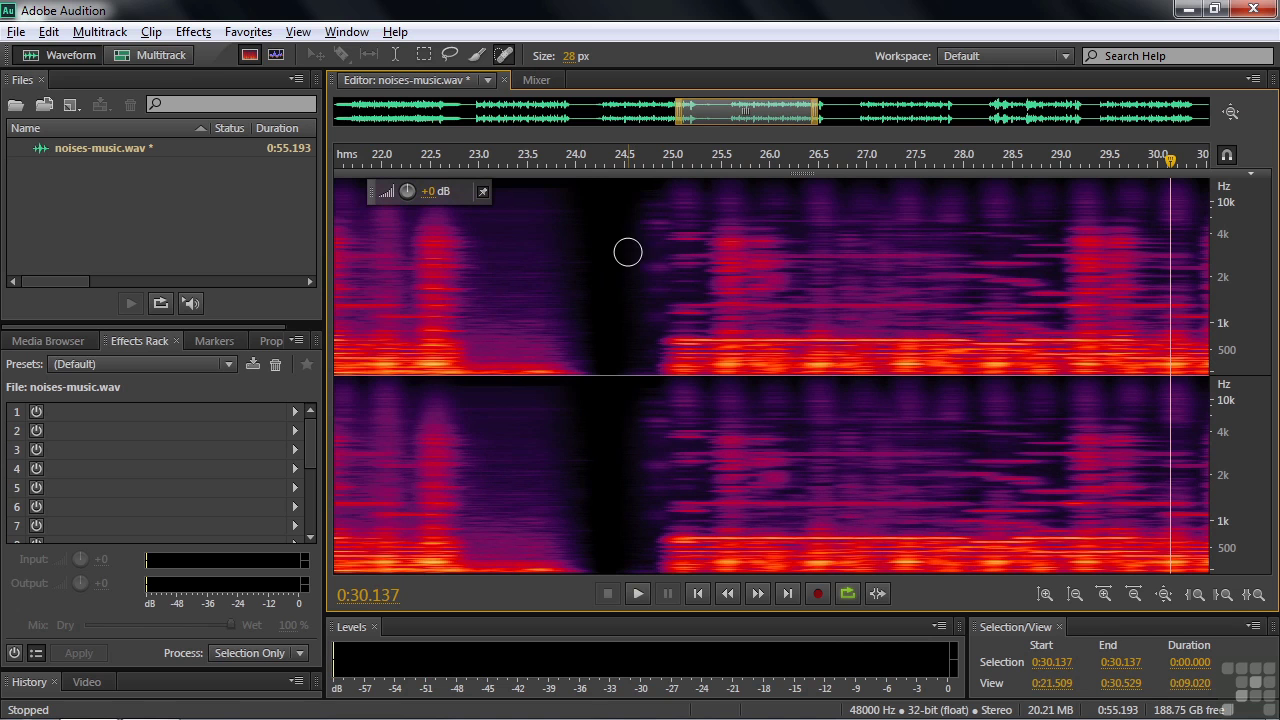
pyautogui.click(597, 257)
pyautogui.press('space')
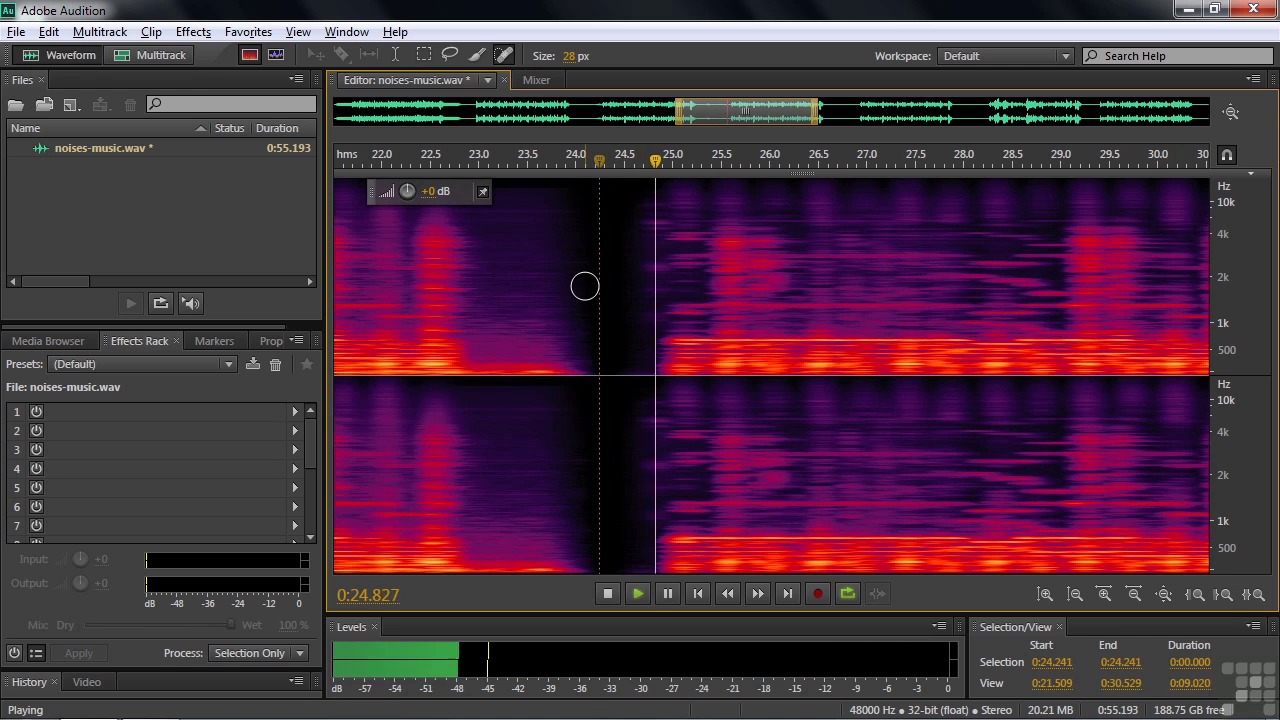
pyautogui.press('space')
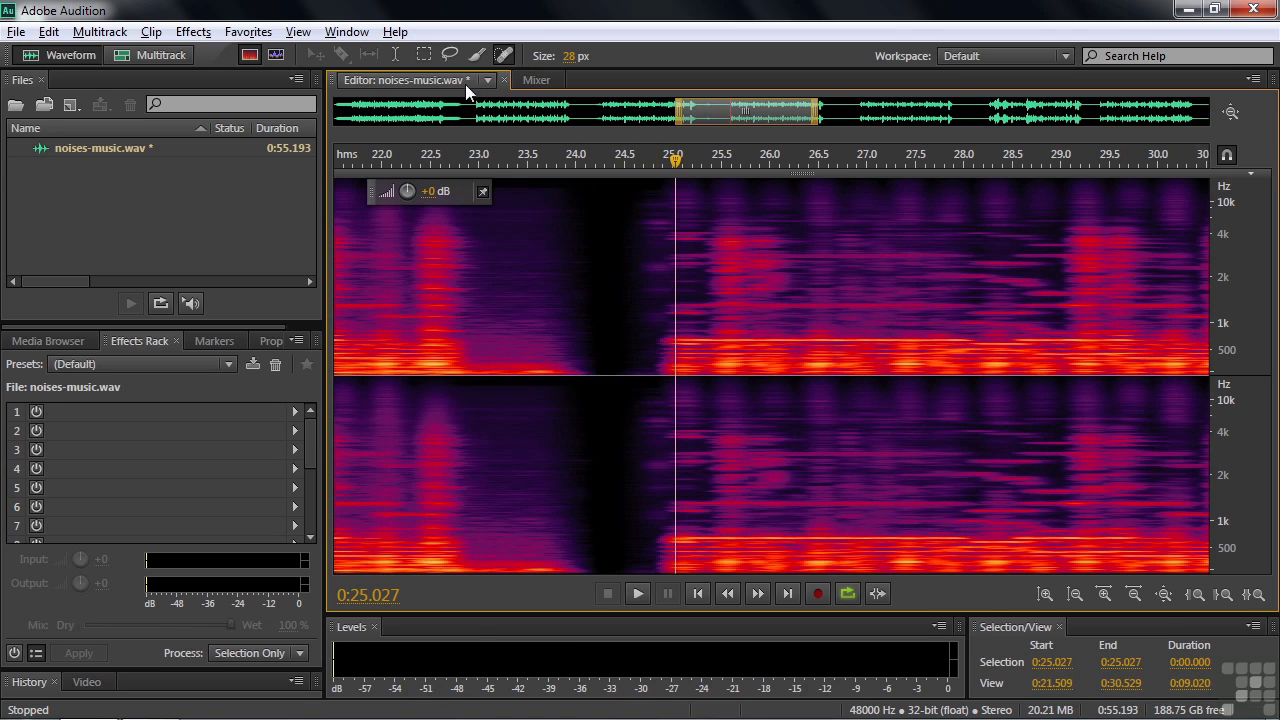
# Lasso the noise between about 0:24.6 and 0:25.0, cut its volume, and play from about 0:23.9 to 0:25.4
pyautogui.click(448, 55)
pyautogui.click(639, 200)
pyautogui.moveTo(643, 217)
pyautogui.mouseDown()
pyautogui.moveTo(654, 363)
pyautogui.moveTo(671, 305)
pyautogui.moveTo(669, 212)
pyautogui.moveTo(640, 200)
pyautogui.moveTo(638, 220)
pyautogui.mouseUp()
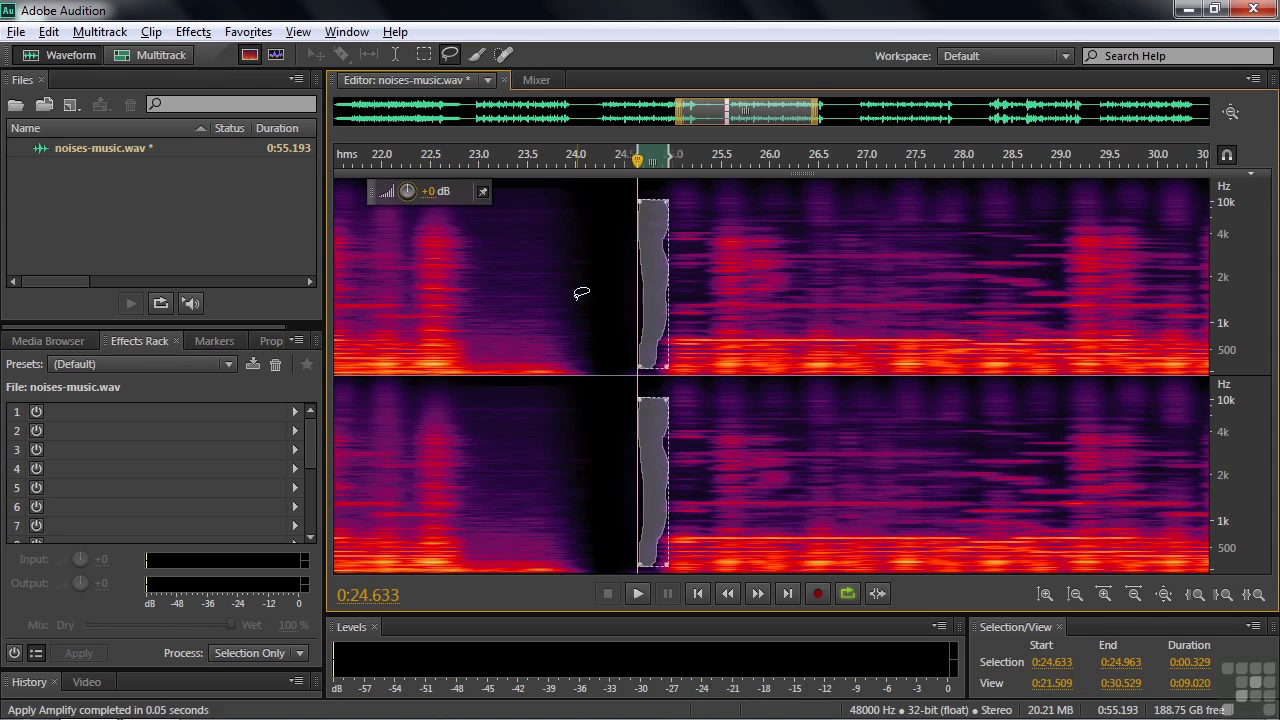
pyautogui.click(571, 290)
pyautogui.press('space')
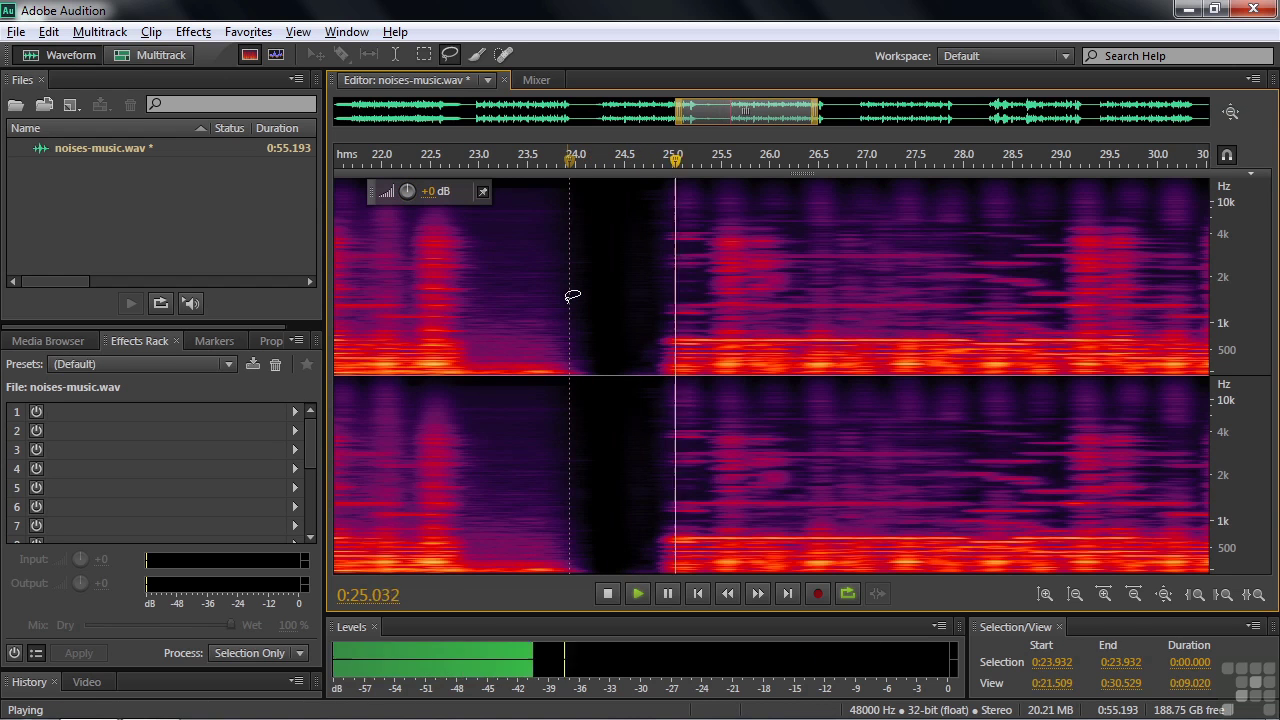
pyautogui.press('space')
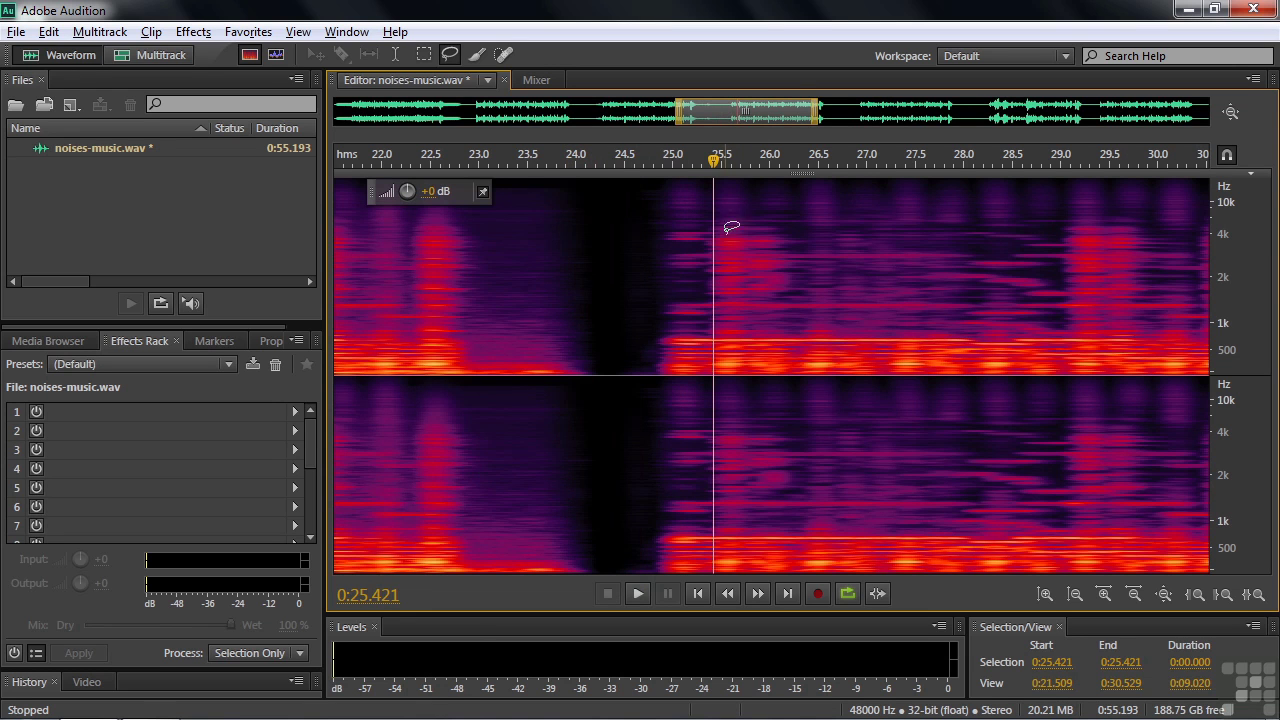
# Play the loud passage from about 0:40.8 to 0:47.3 and replay it from about 0:45.8
pyautogui.moveTo(748, 120); pyautogui.dragTo(1068, 113)
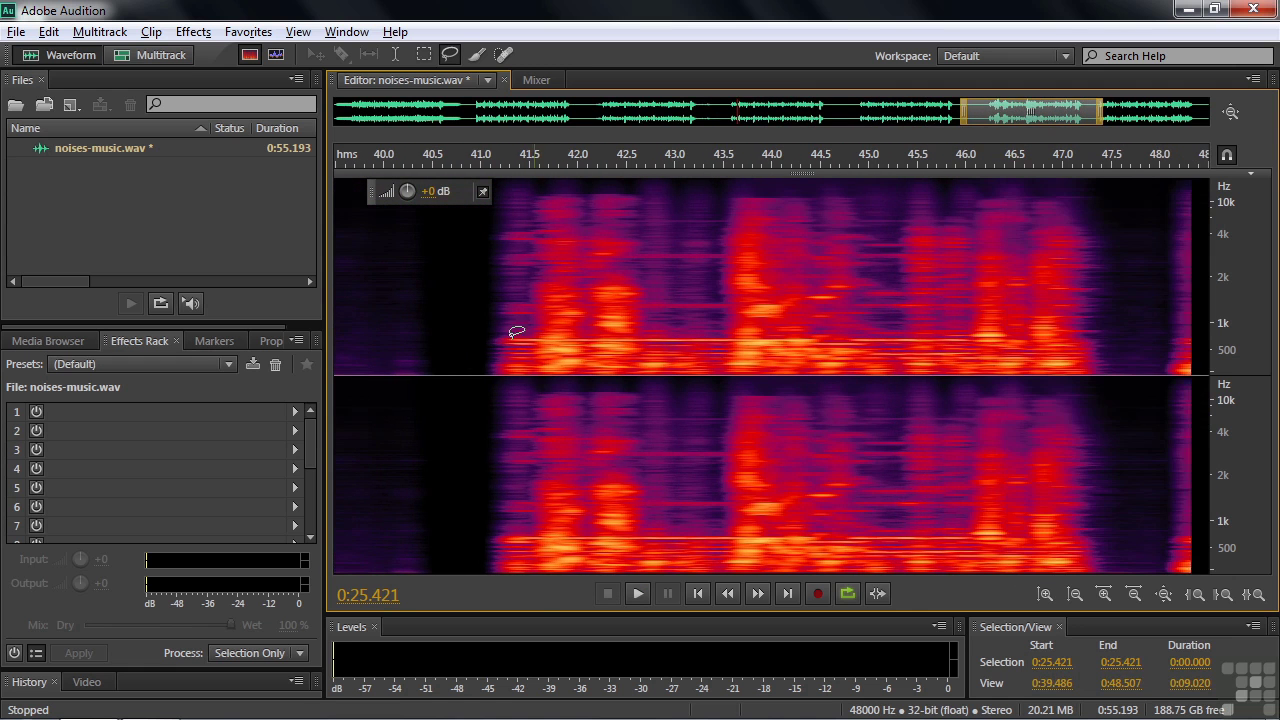
pyautogui.click(465, 311)
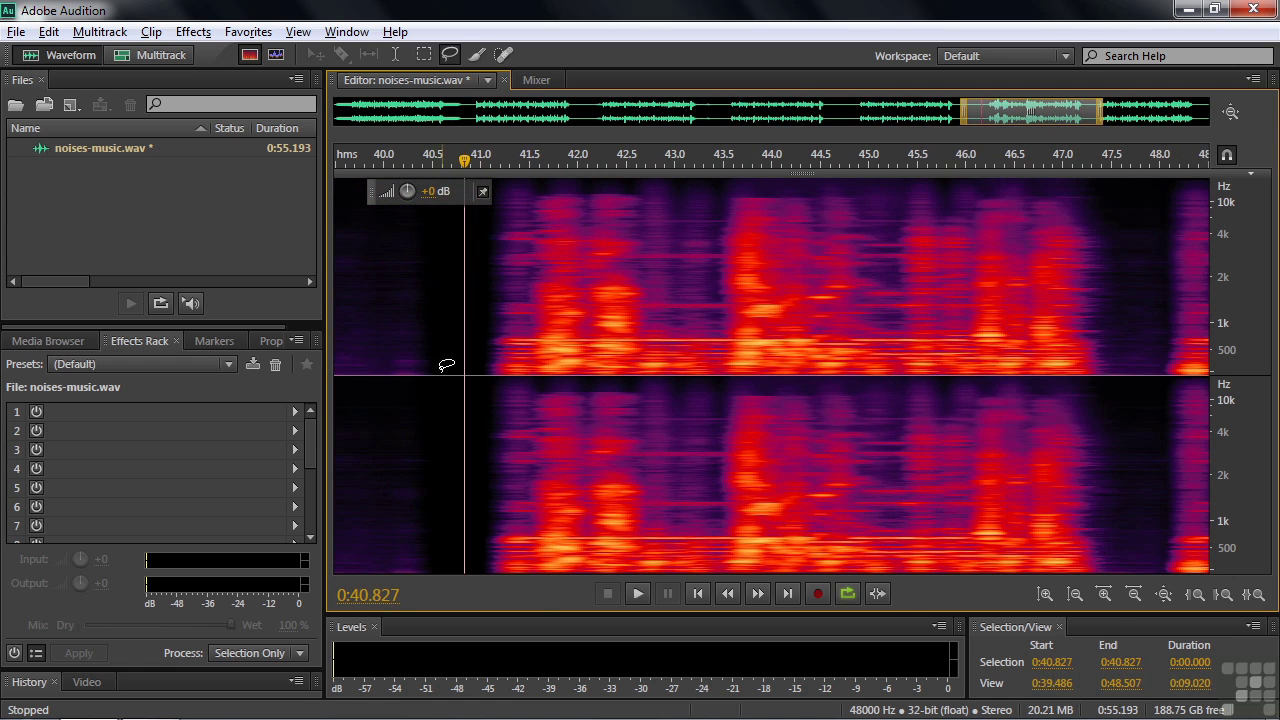
pyautogui.press('space')
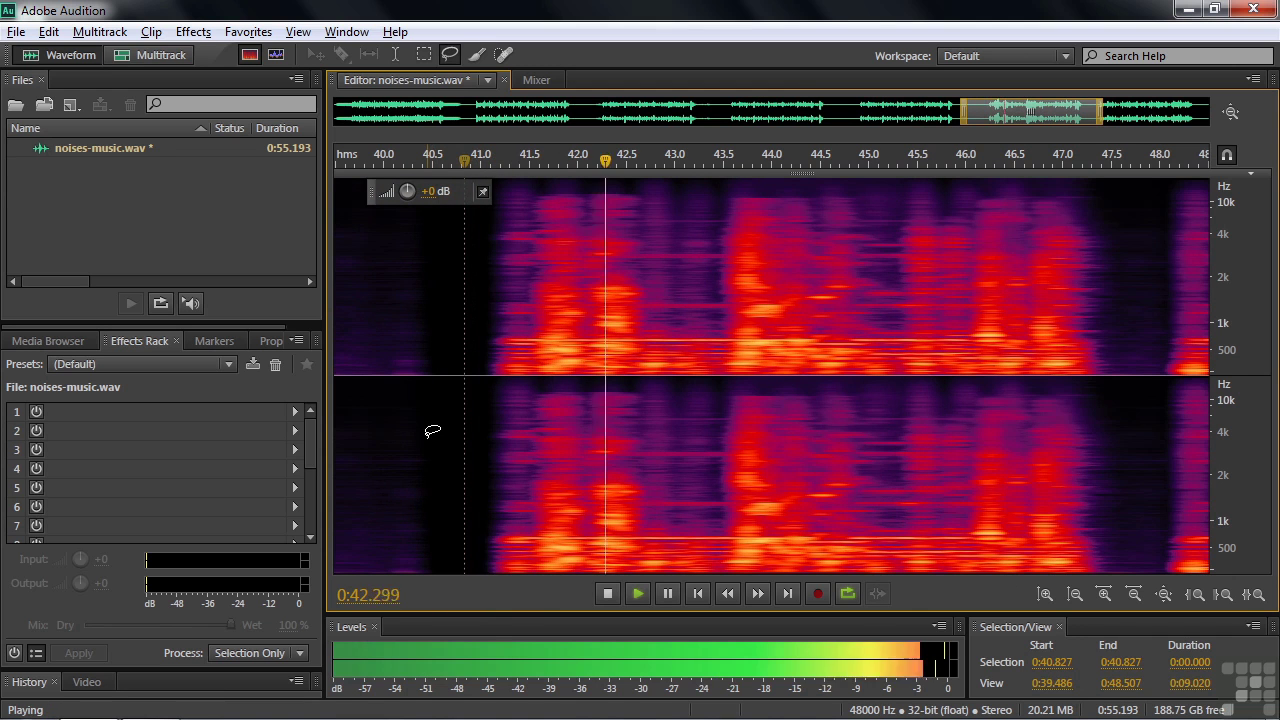
pyautogui.press('space')
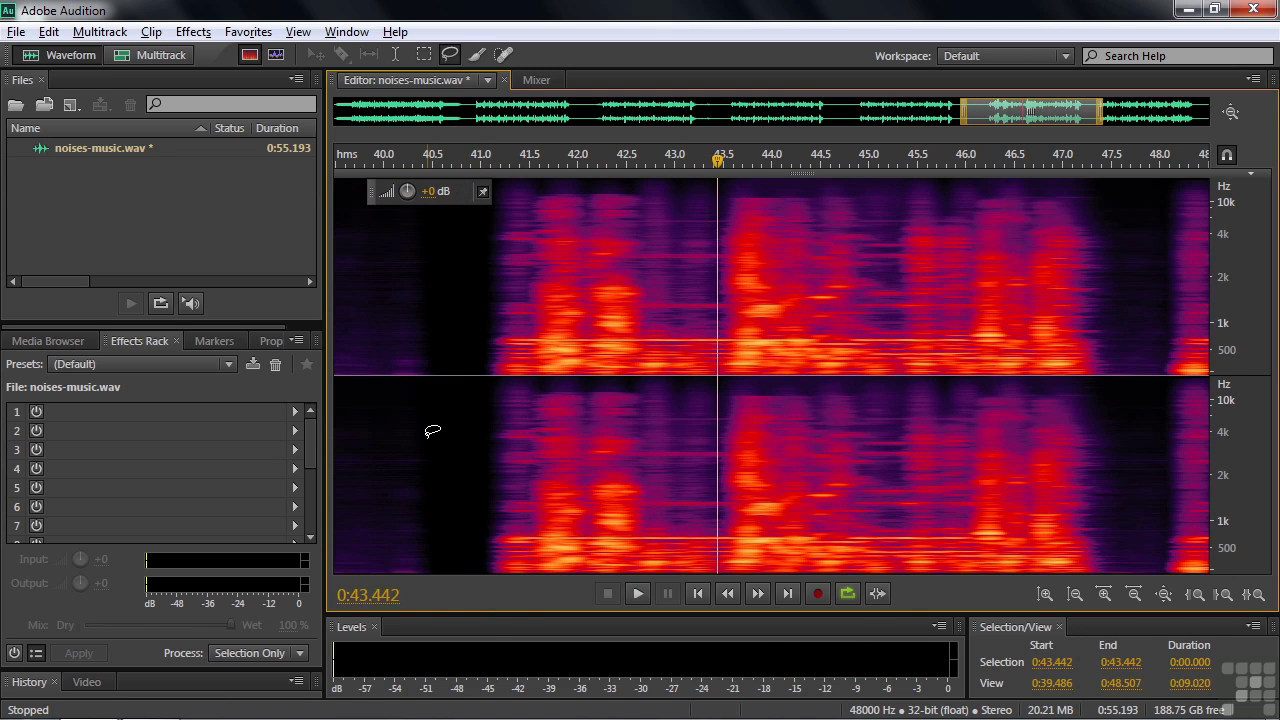
pyautogui.press('space')
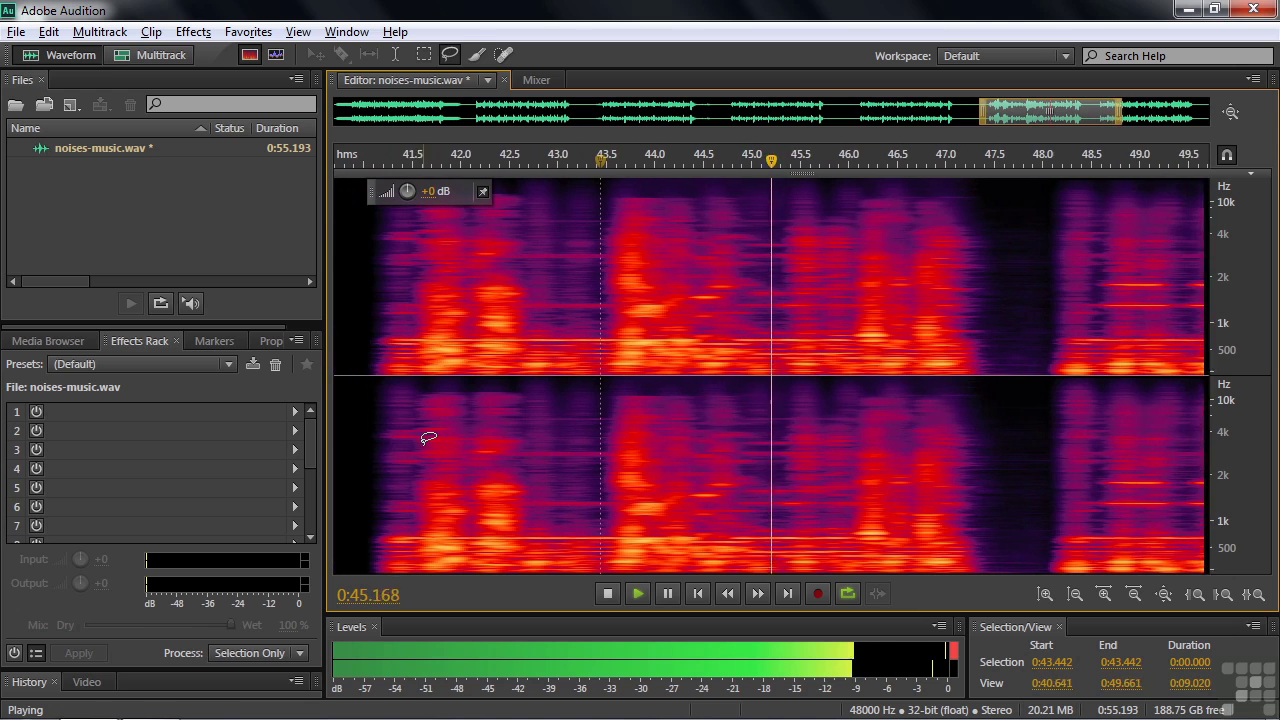
pyautogui.press('space')
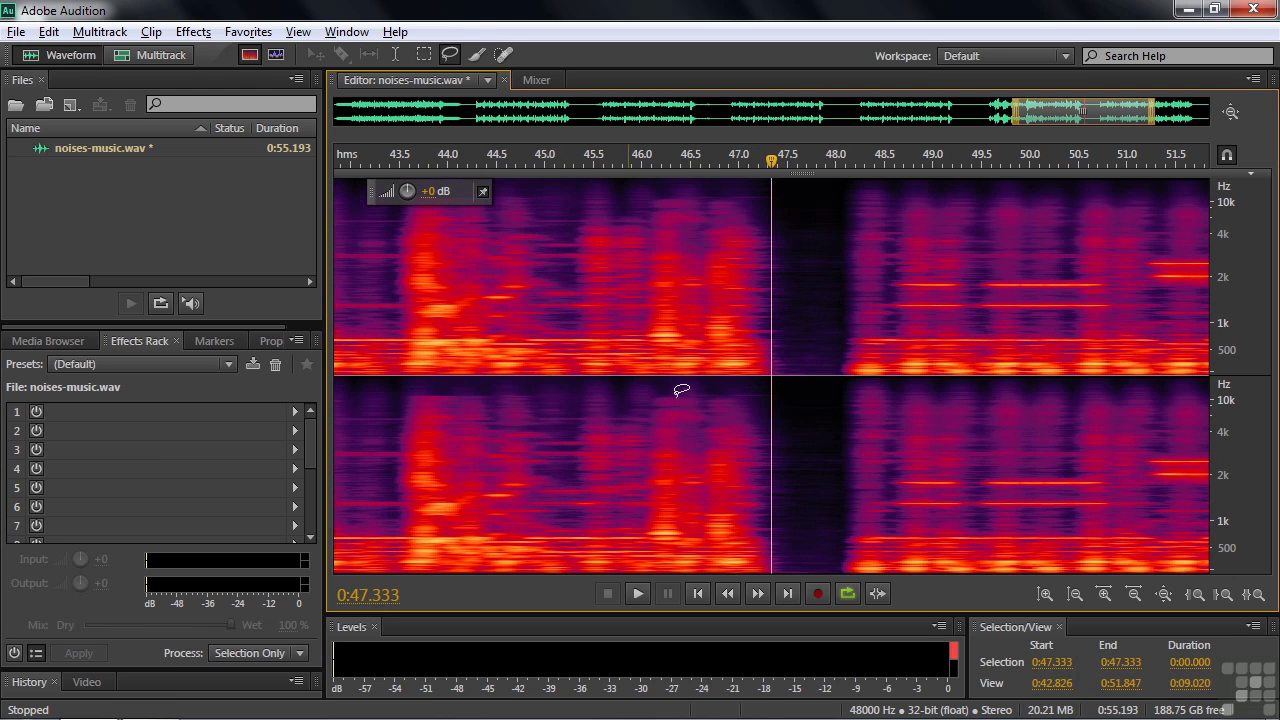
pyautogui.click(627, 160)
pyautogui.press('space')
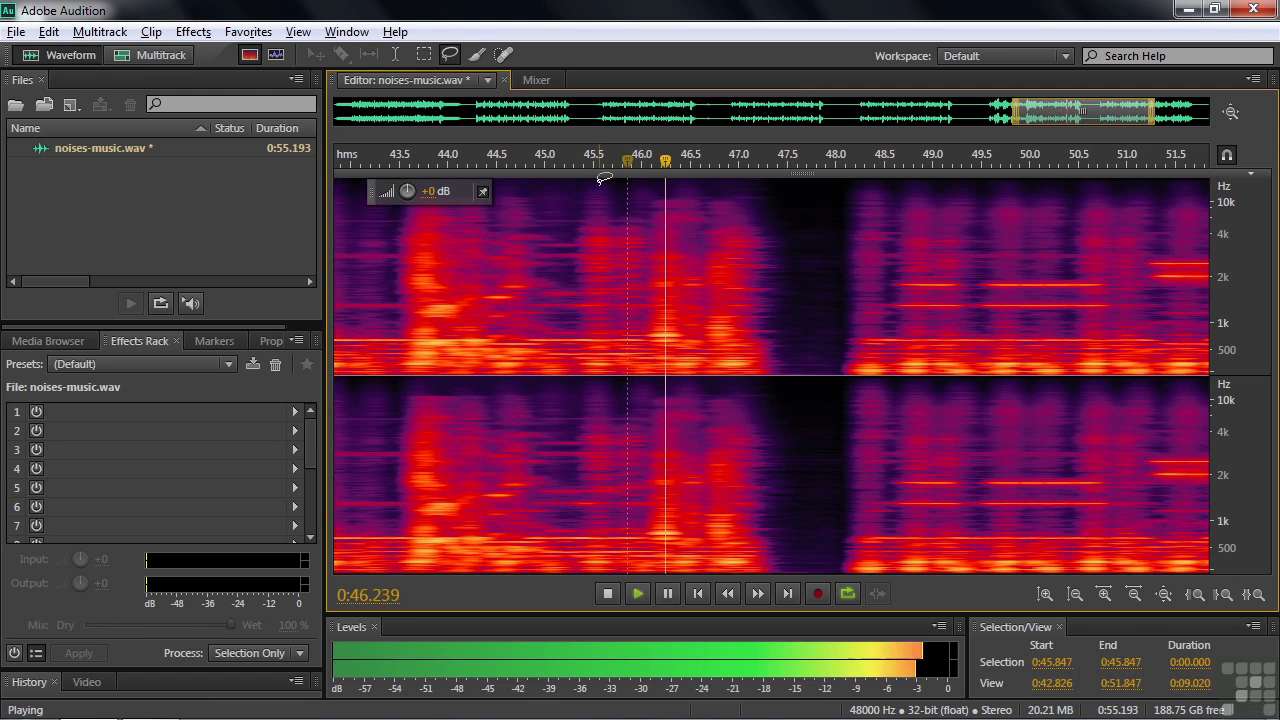
pyautogui.press('space')
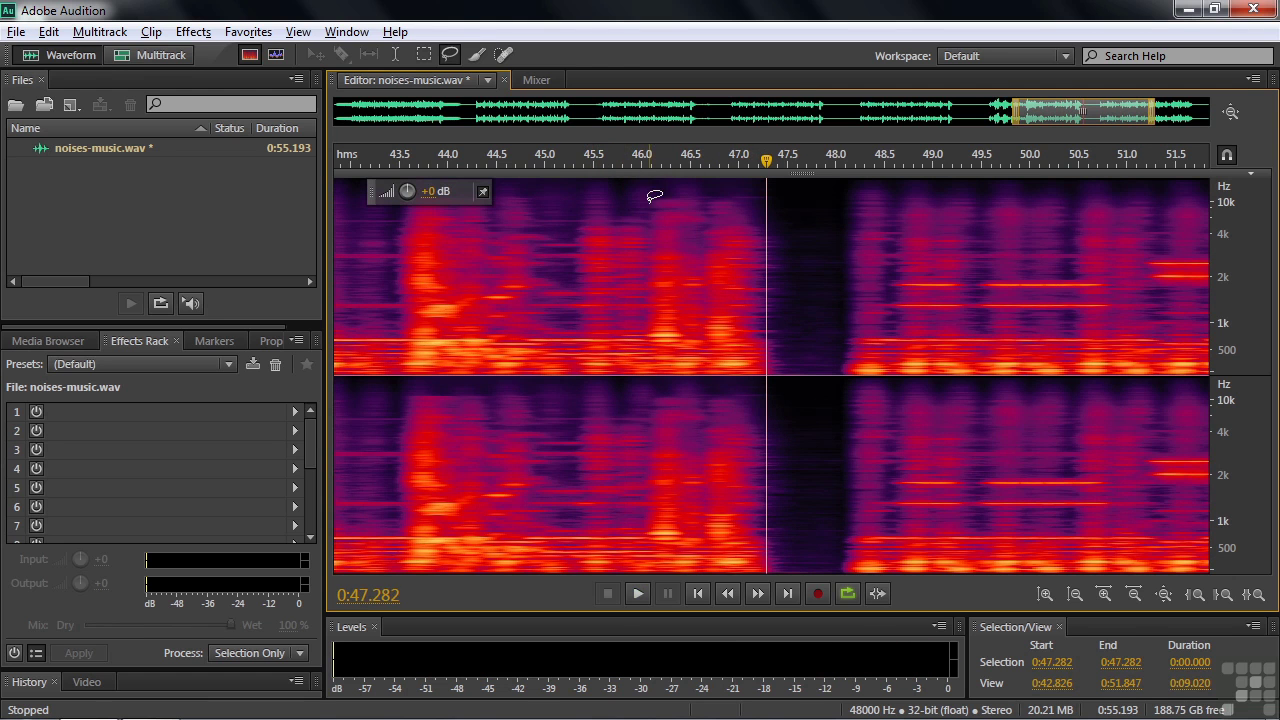
# Lasso the noise burst between about 0:45.9 and 0:47.4, apply Auto Heal, and play from about 0:45.4 to 0:47.4
pyautogui.moveTo(650, 198)
pyautogui.mouseDown()
pyautogui.moveTo(643, 318)
pyautogui.moveTo(657, 334)
pyautogui.moveTo(716, 341)
pyautogui.moveTo(764, 330)
pyautogui.moveTo(775, 197)
pyautogui.moveTo(694, 182)
pyautogui.moveTo(658, 187)
pyautogui.moveTo(646, 208)
pyautogui.mouseUp()
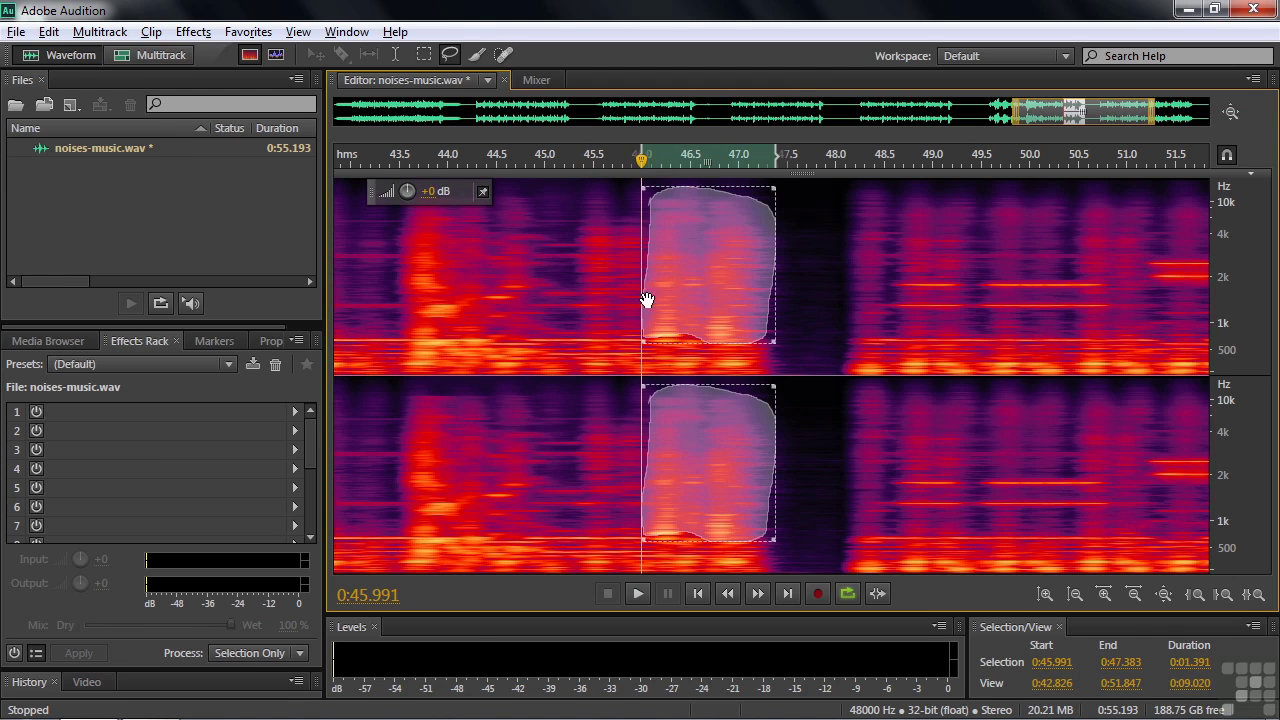
pyautogui.moveTo(643, 344); pyautogui.dragTo(636, 347)
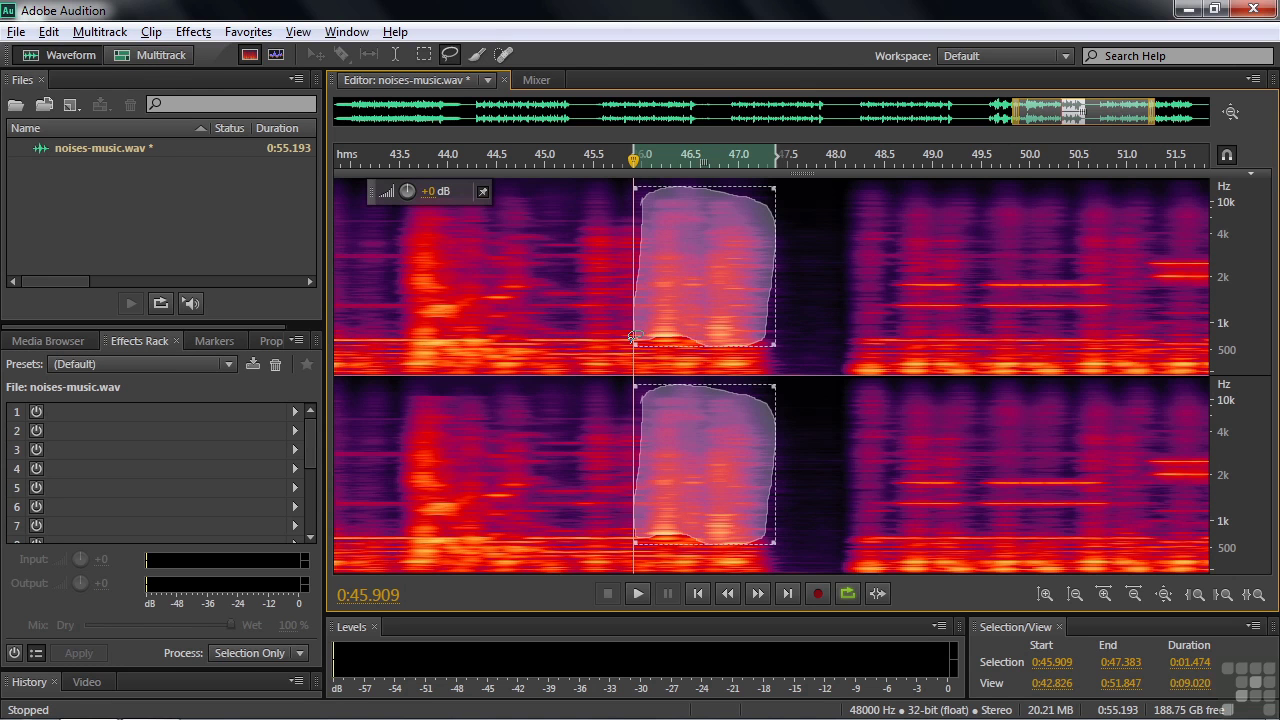
pyautogui.hotkey('ctrl', 'u')
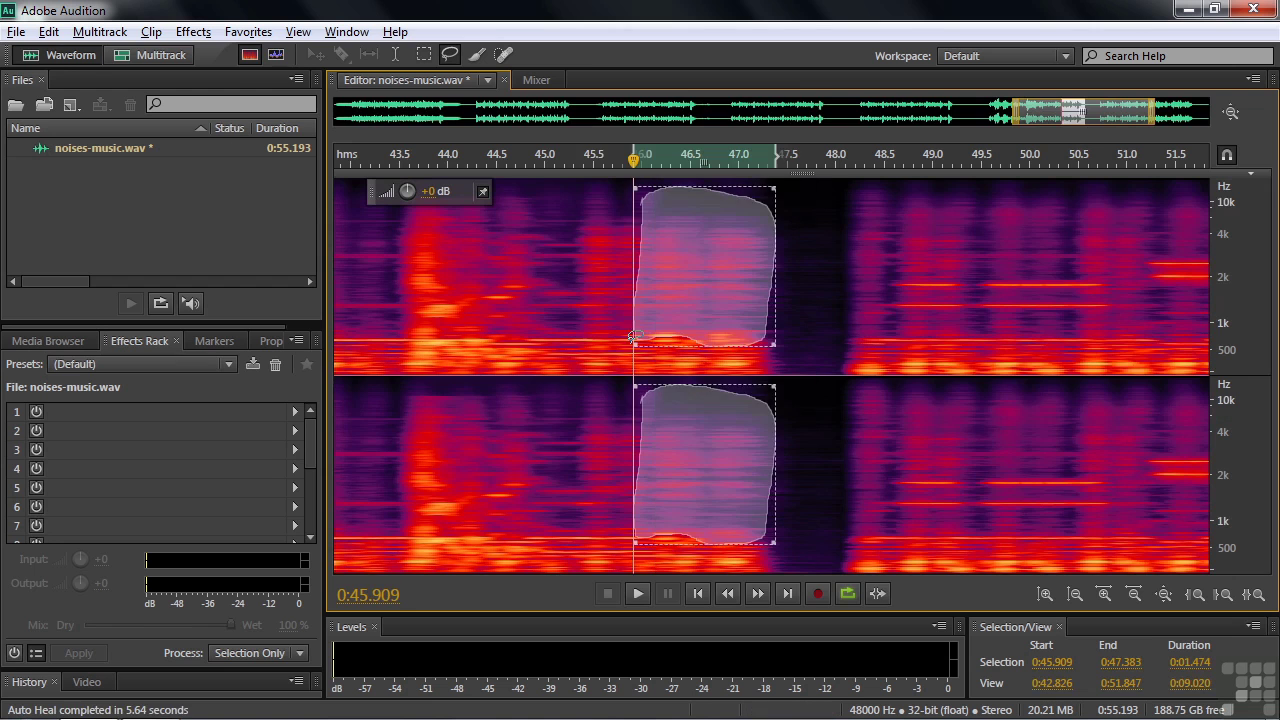
pyautogui.click(584, 289)
pyautogui.press('space')
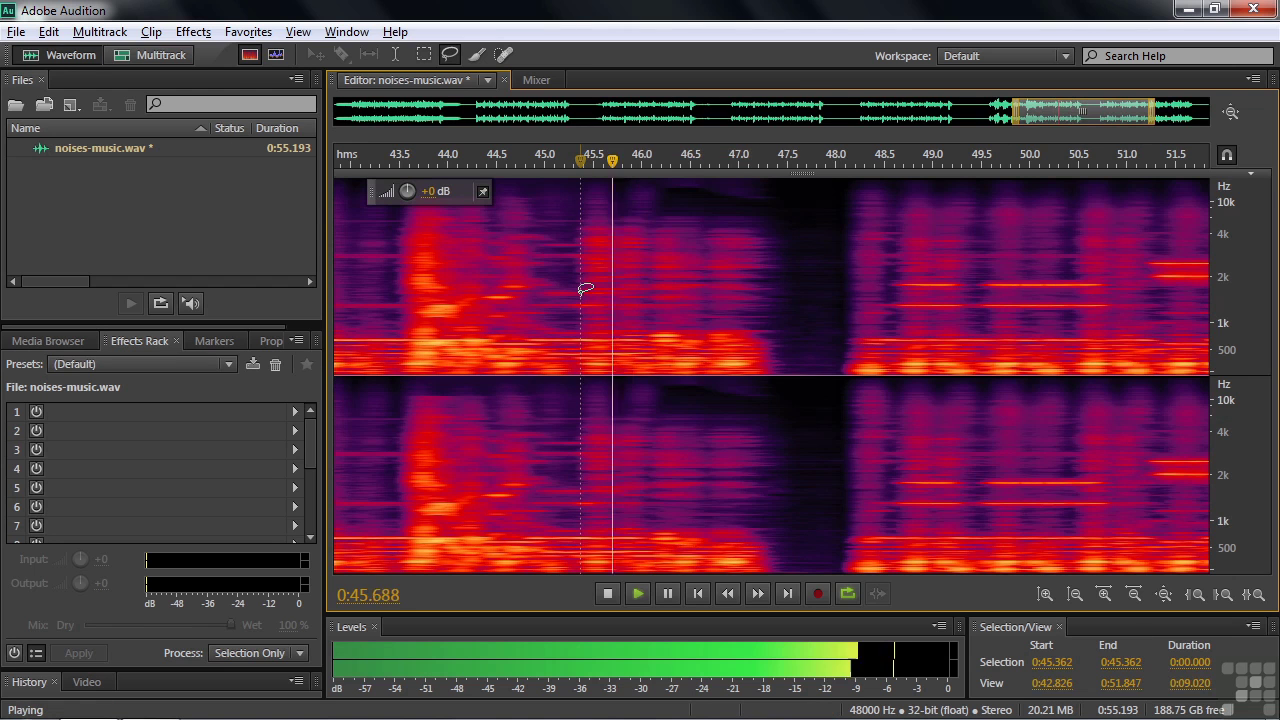
pyautogui.press('space')
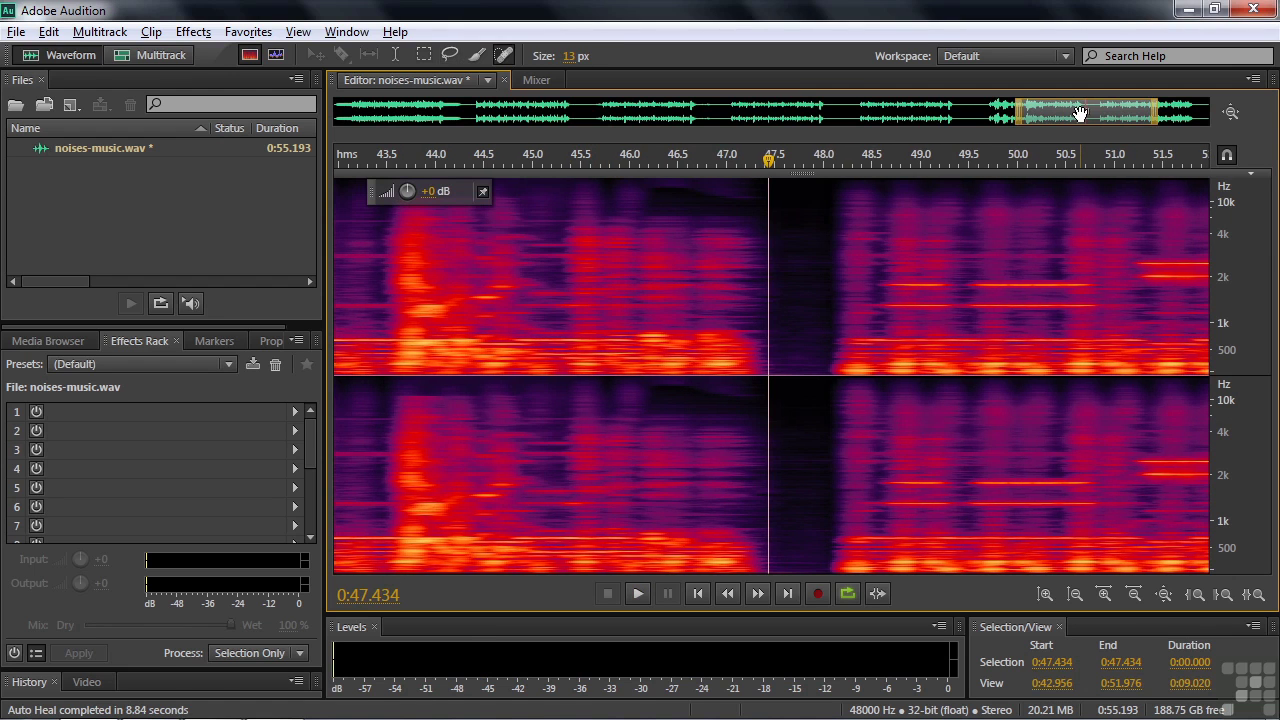
# Play the final music passage from about 0:48.4, and again from about 0:51.1 to 0:52.5
pyautogui.moveTo(1080, 115); pyautogui.dragTo(1130, 105)
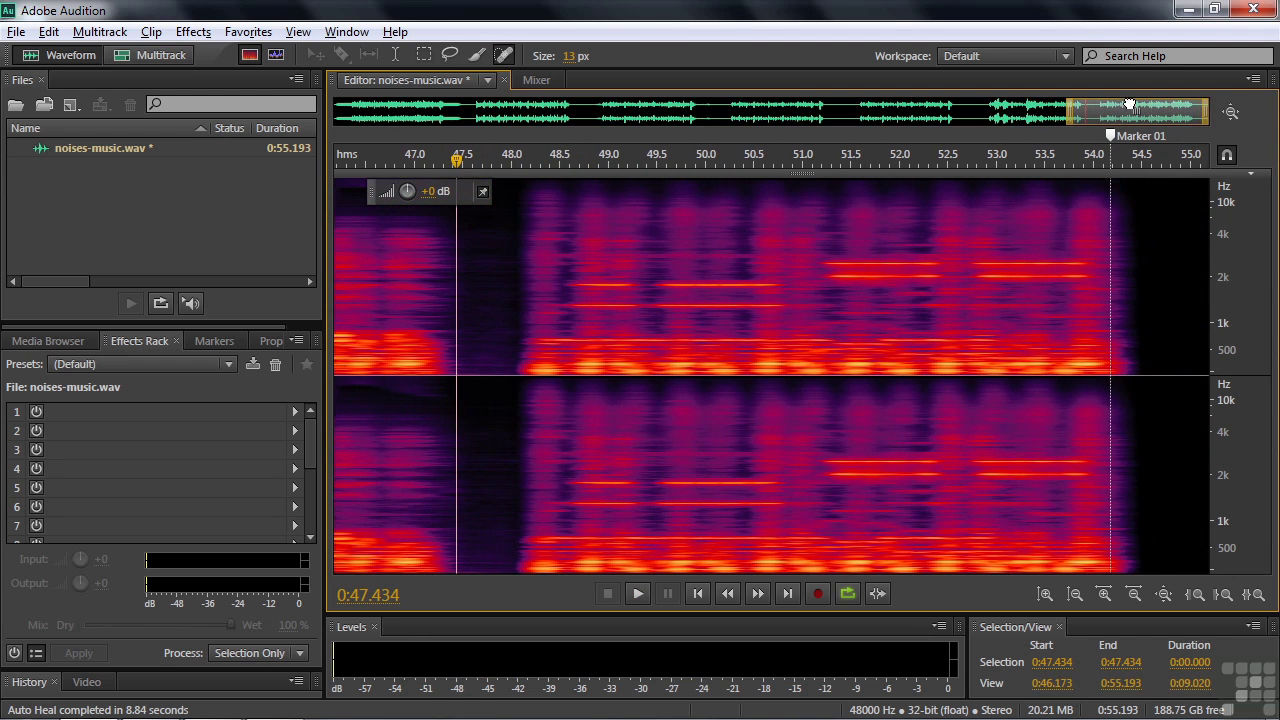
pyautogui.click(553, 461)
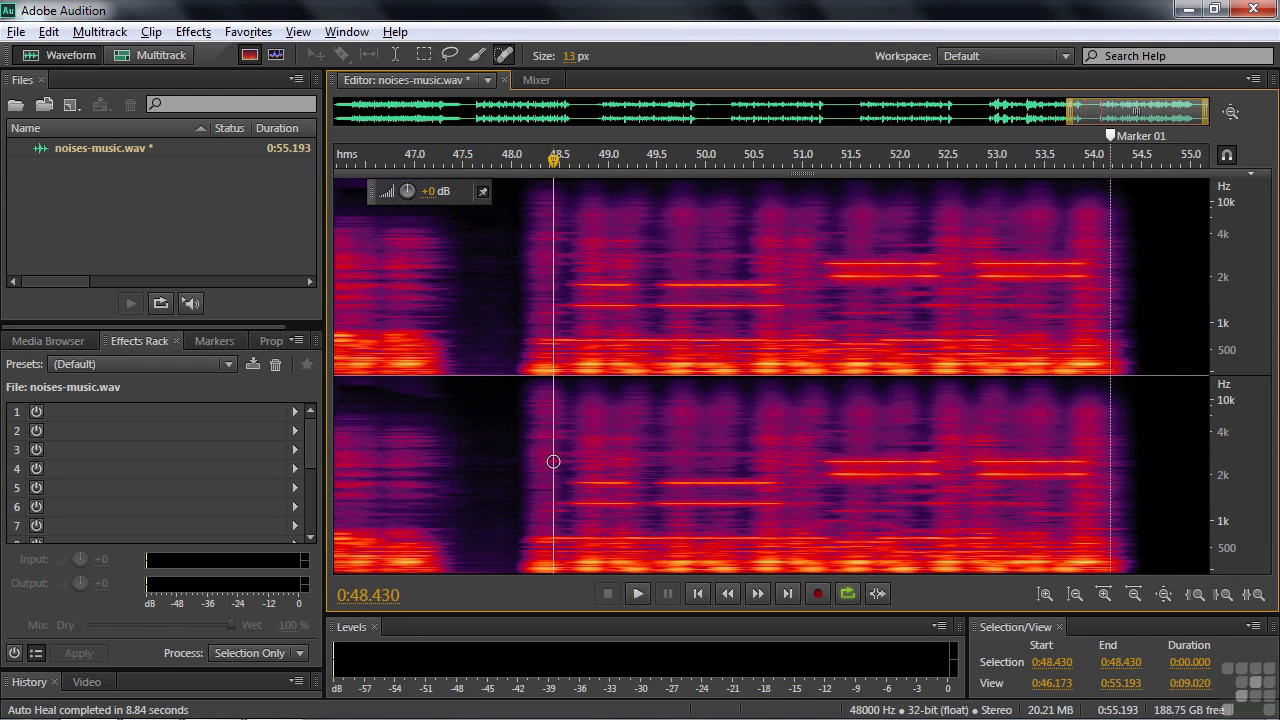
pyautogui.press('space')
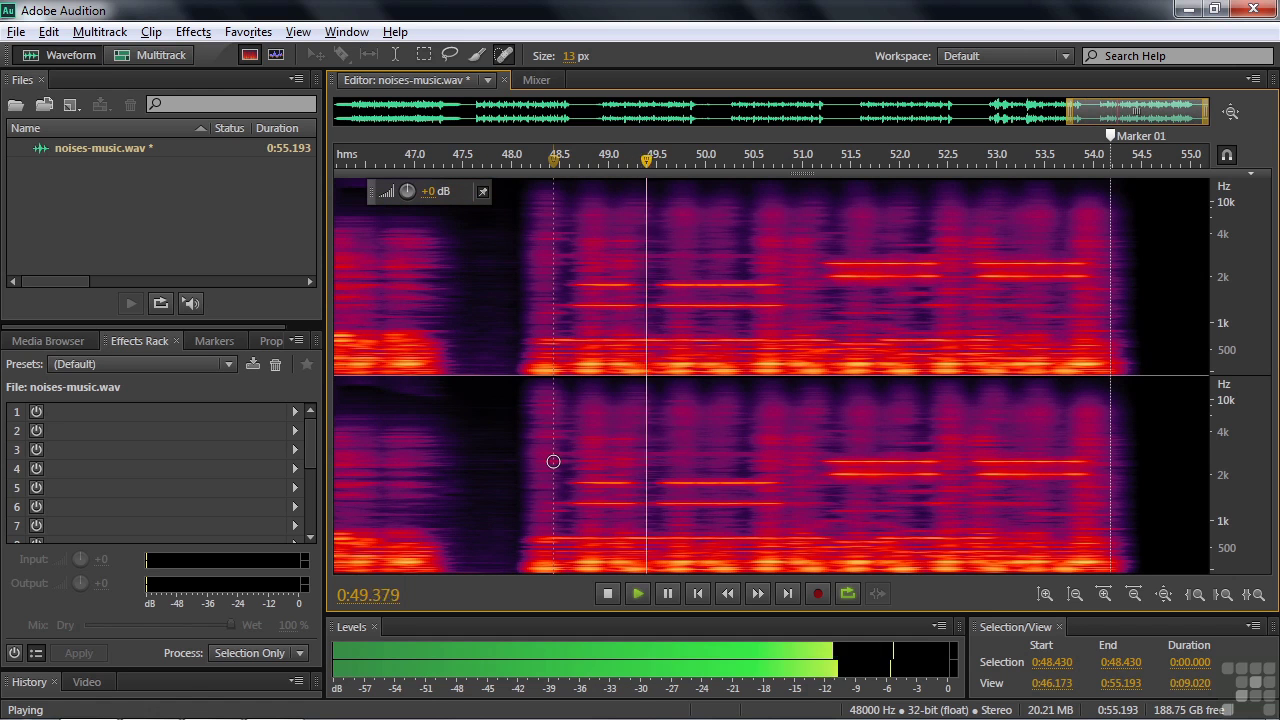
pyautogui.press('space')
pyautogui.click(810, 425)
pyautogui.press('space')
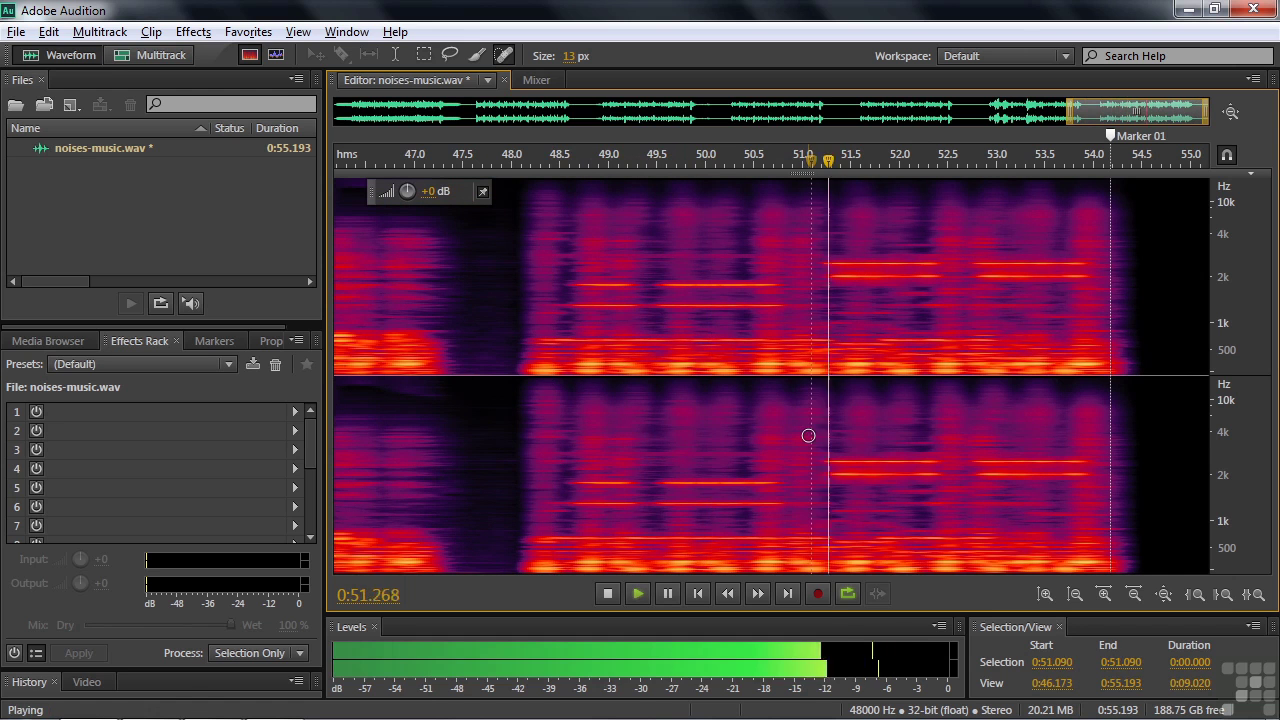
pyautogui.press('space')
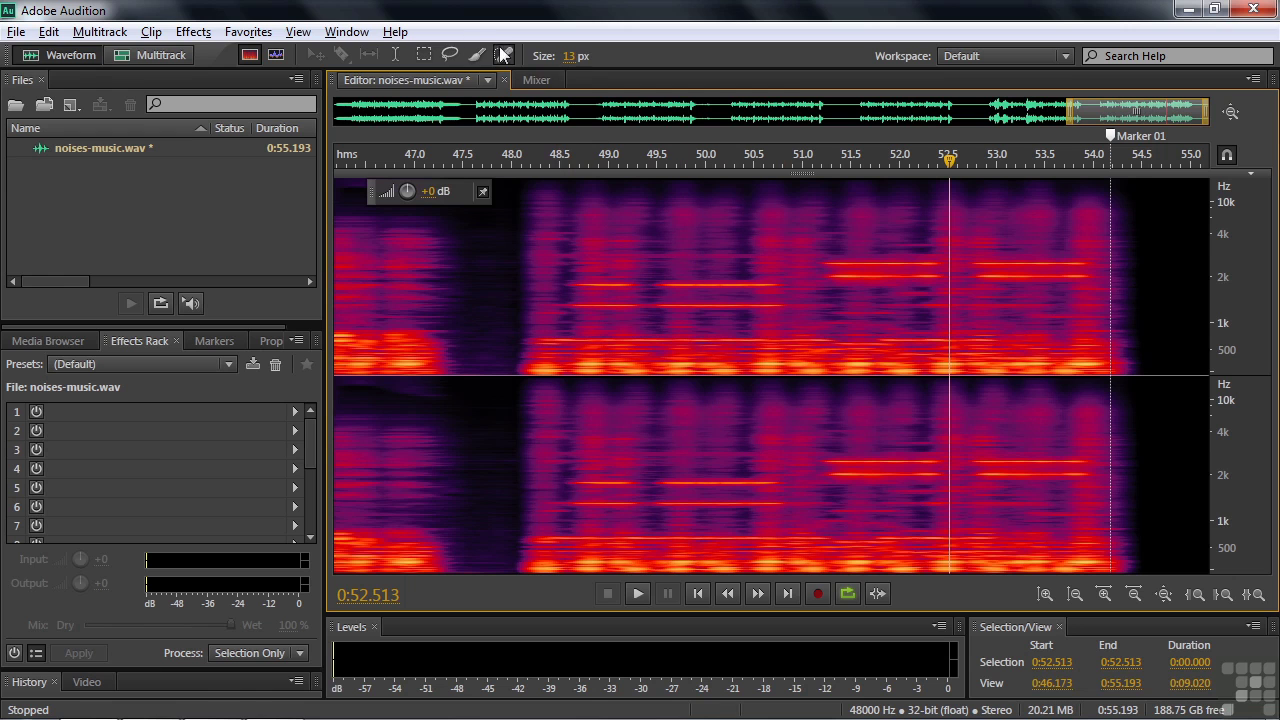
# Marquee-select the tone near 1.8 kHz from about 0:48.5 to 0:50.9 and apply Auto Heal
pyautogui.click(426, 57)
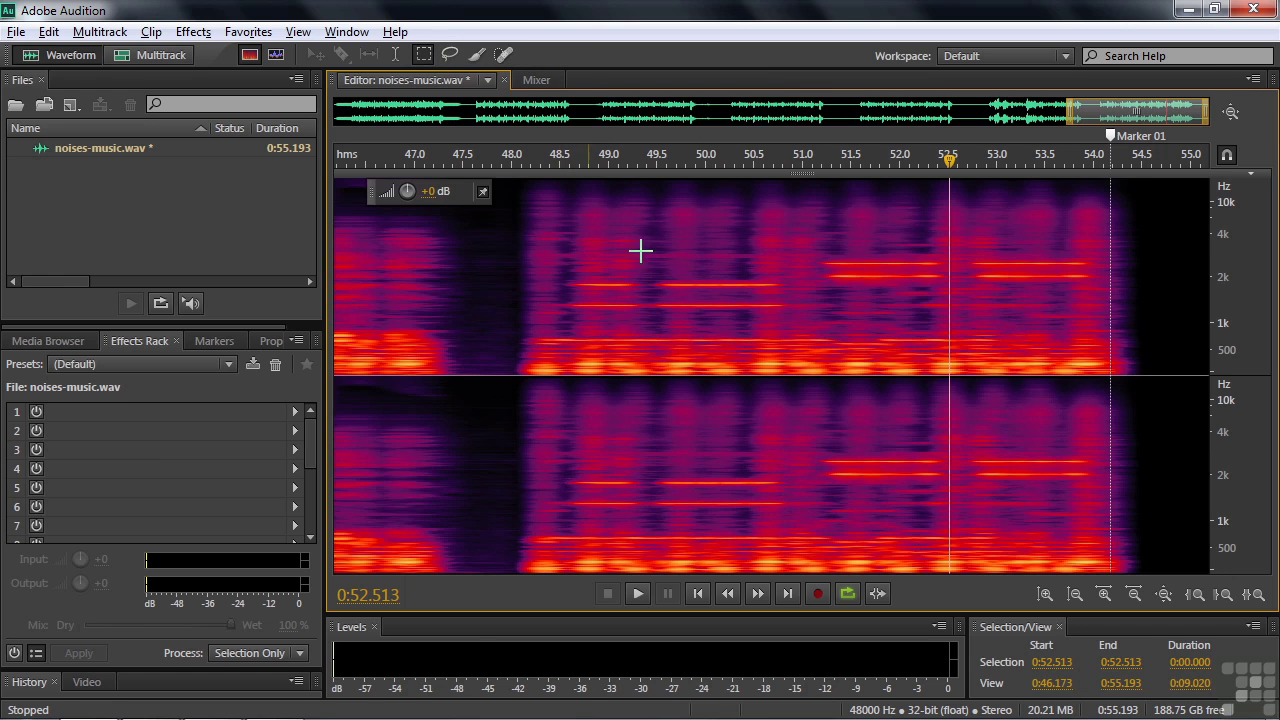
pyautogui.moveTo(1232, 242); pyautogui.dragTo(1236, 329)
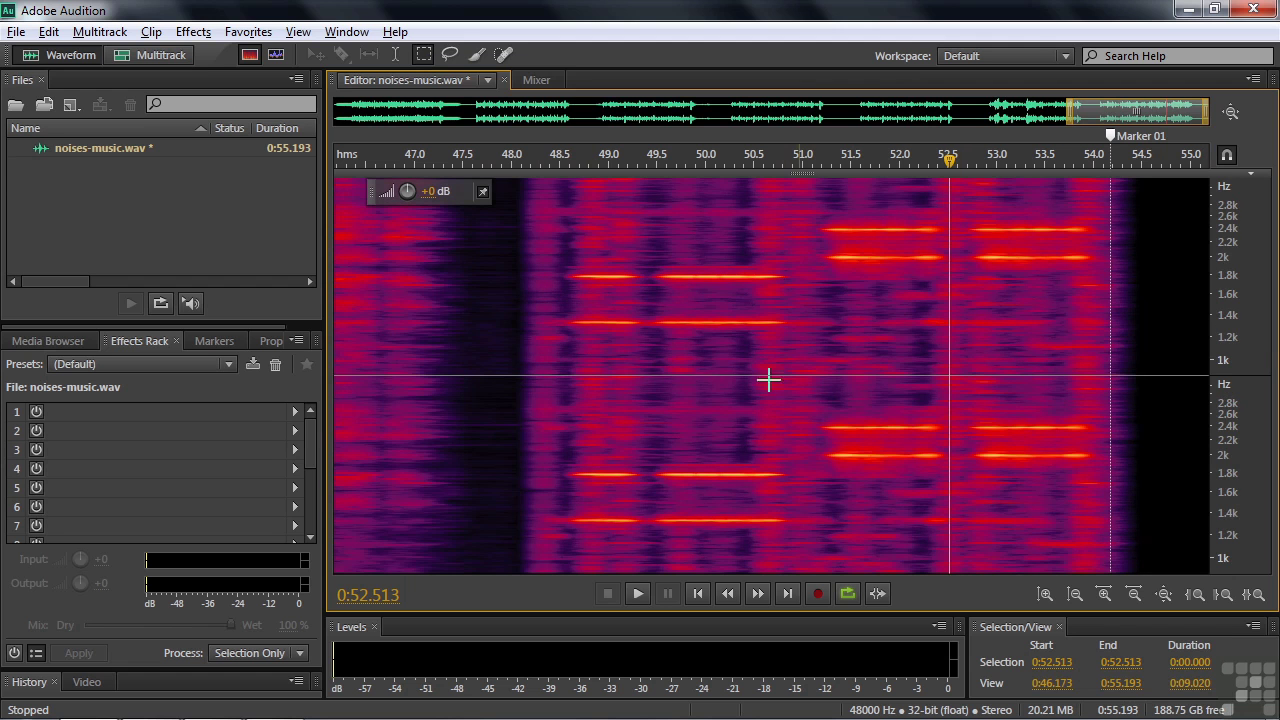
pyautogui.moveTo(559, 464); pyautogui.dragTo(792, 484)
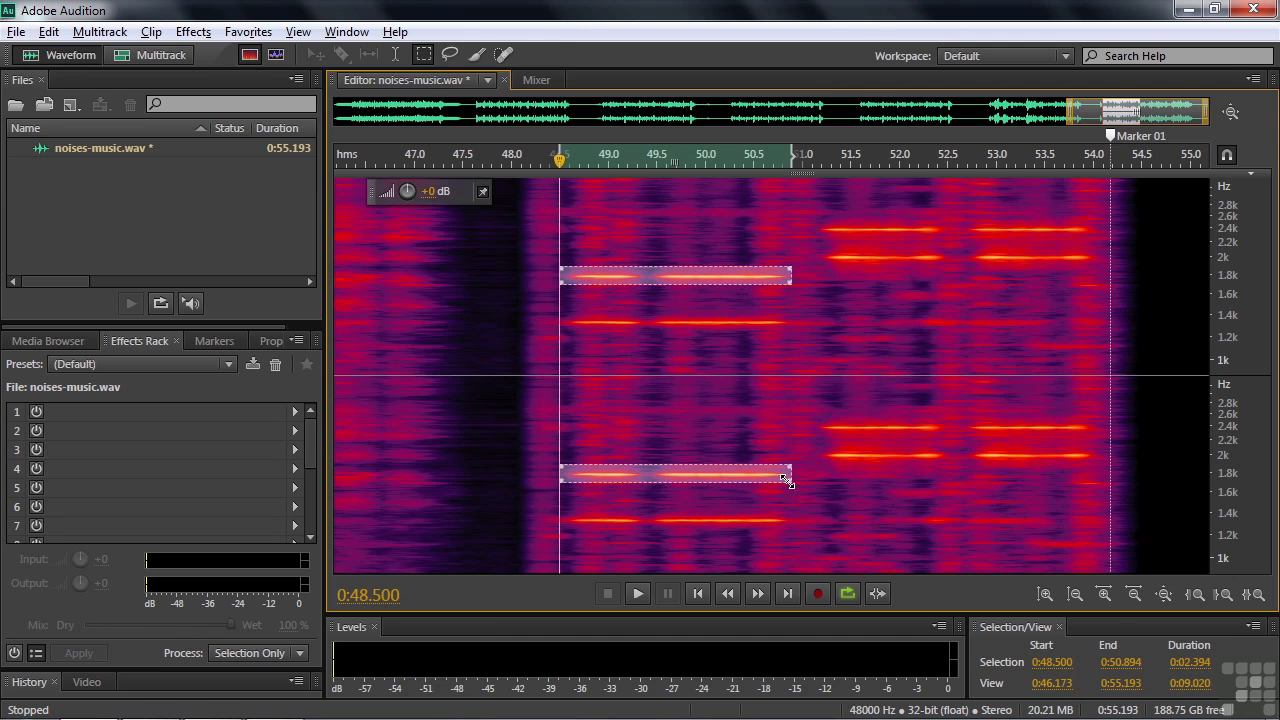
pyautogui.hotkey('shift', 'u')
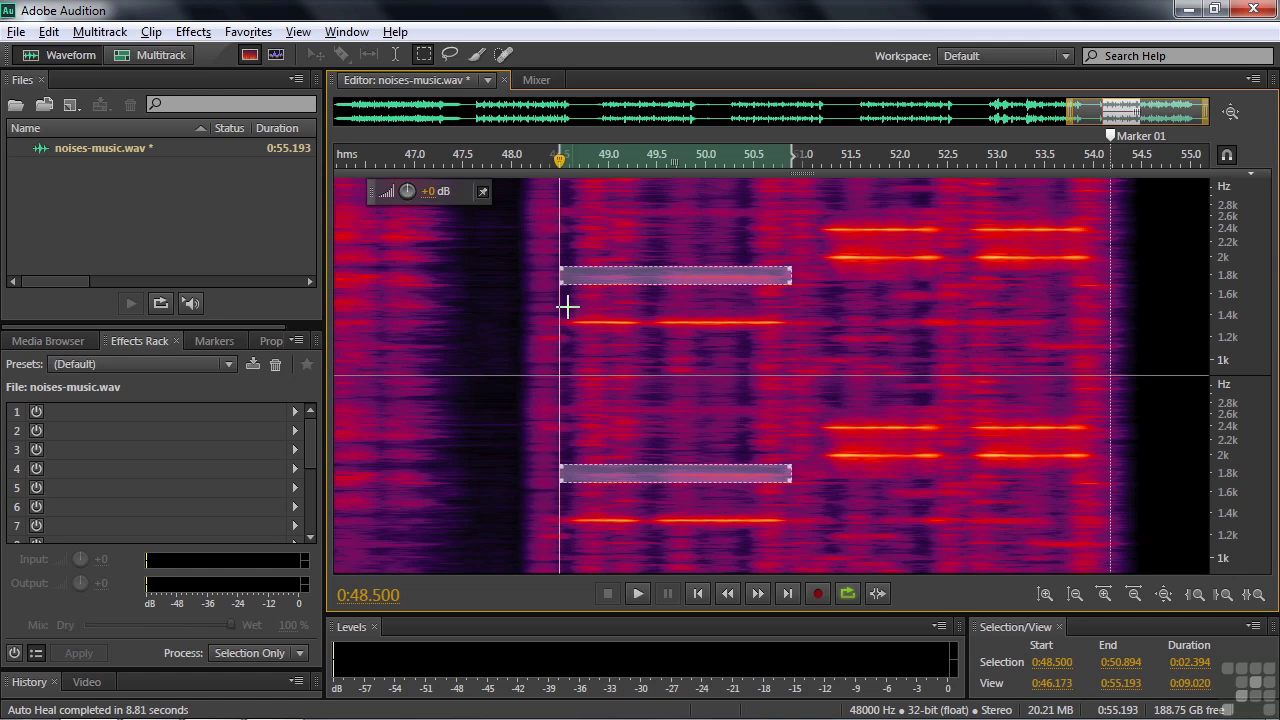
# Marquee-select the tone near 1.3 kHz from about 0:48.3 to 0:51.0, apply Auto Heal, and play from 0:48.0 to about 0:50.9
pyautogui.moveTo(545, 313); pyautogui.dragTo(797, 341)
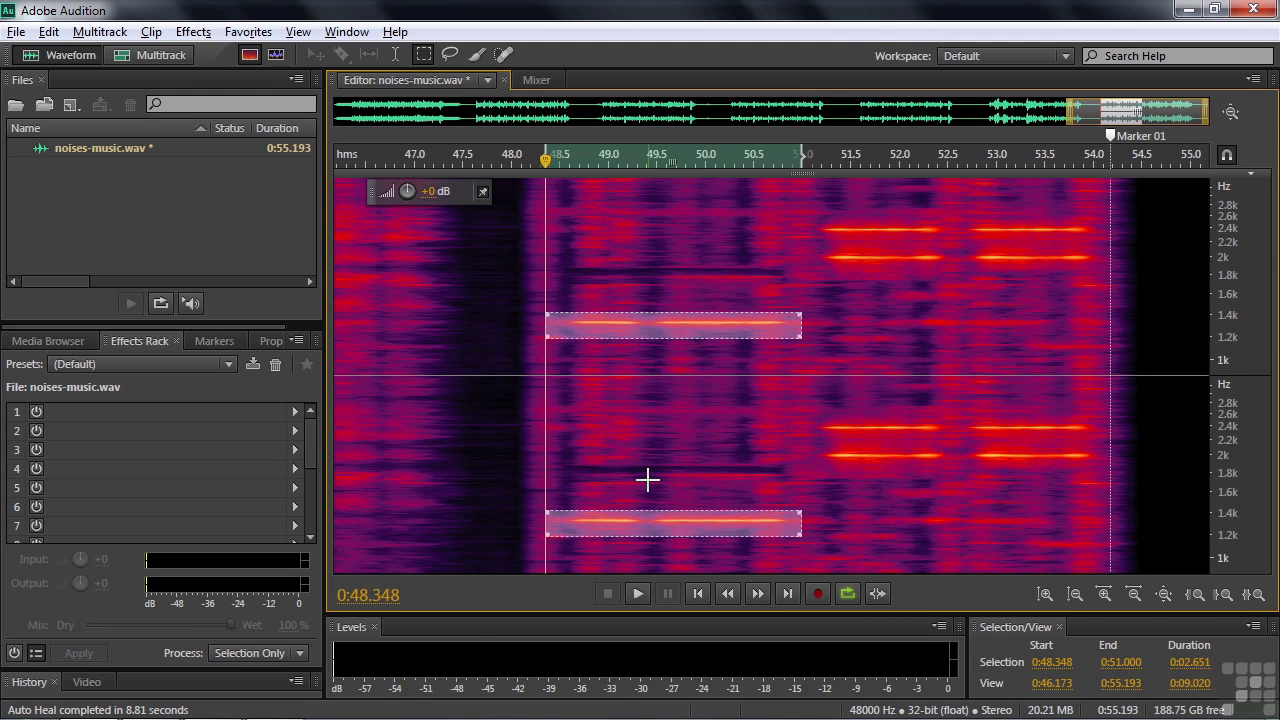
pyautogui.hotkey('ctrl', 'u')
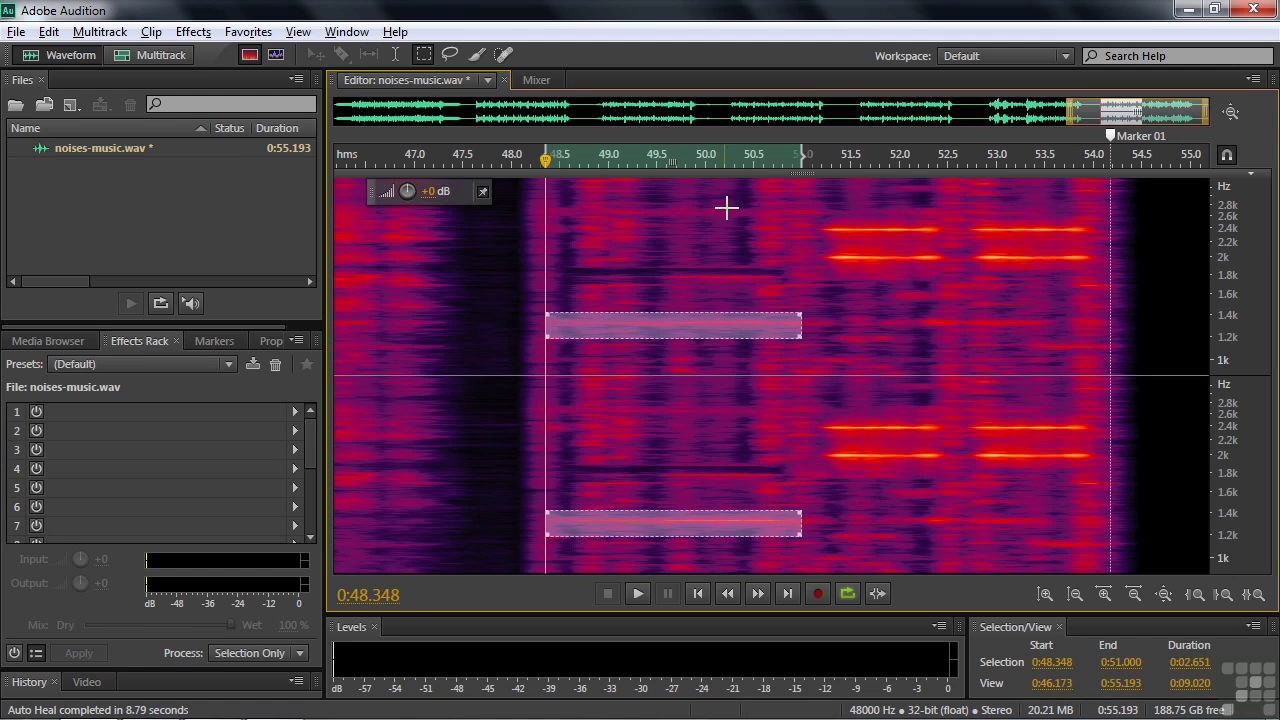
pyautogui.click(514, 276)
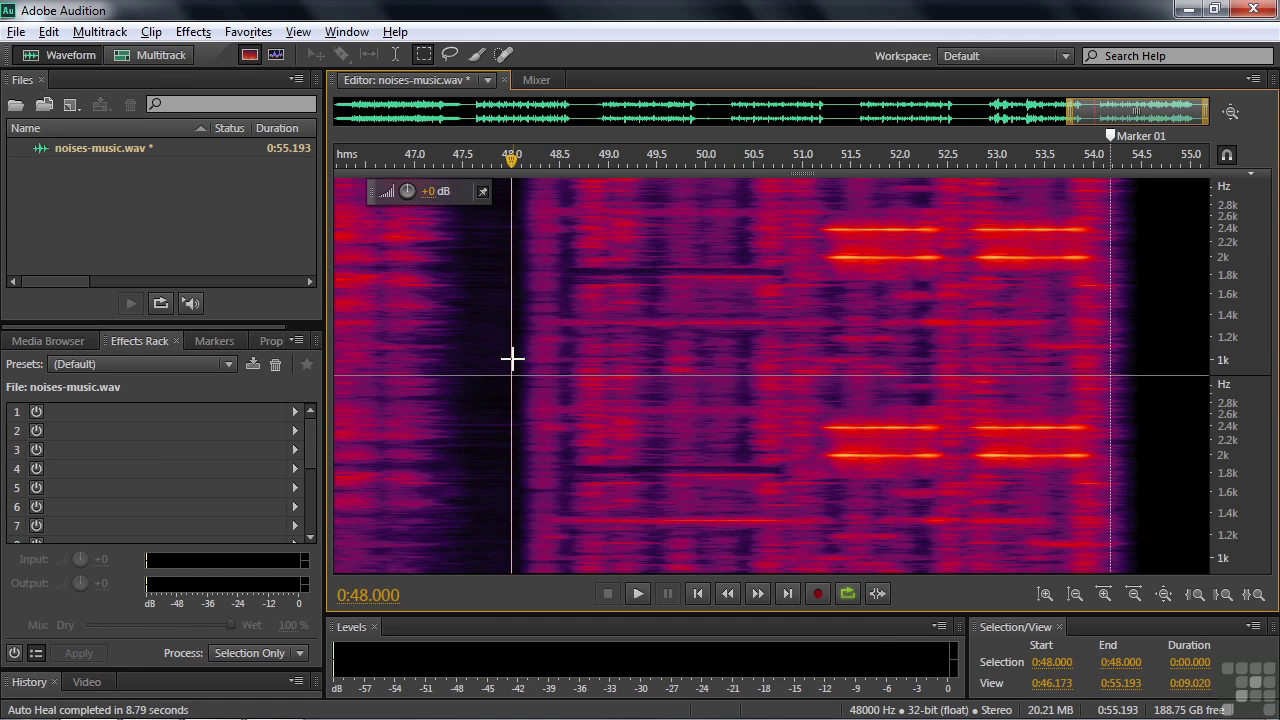
pyautogui.press('space')
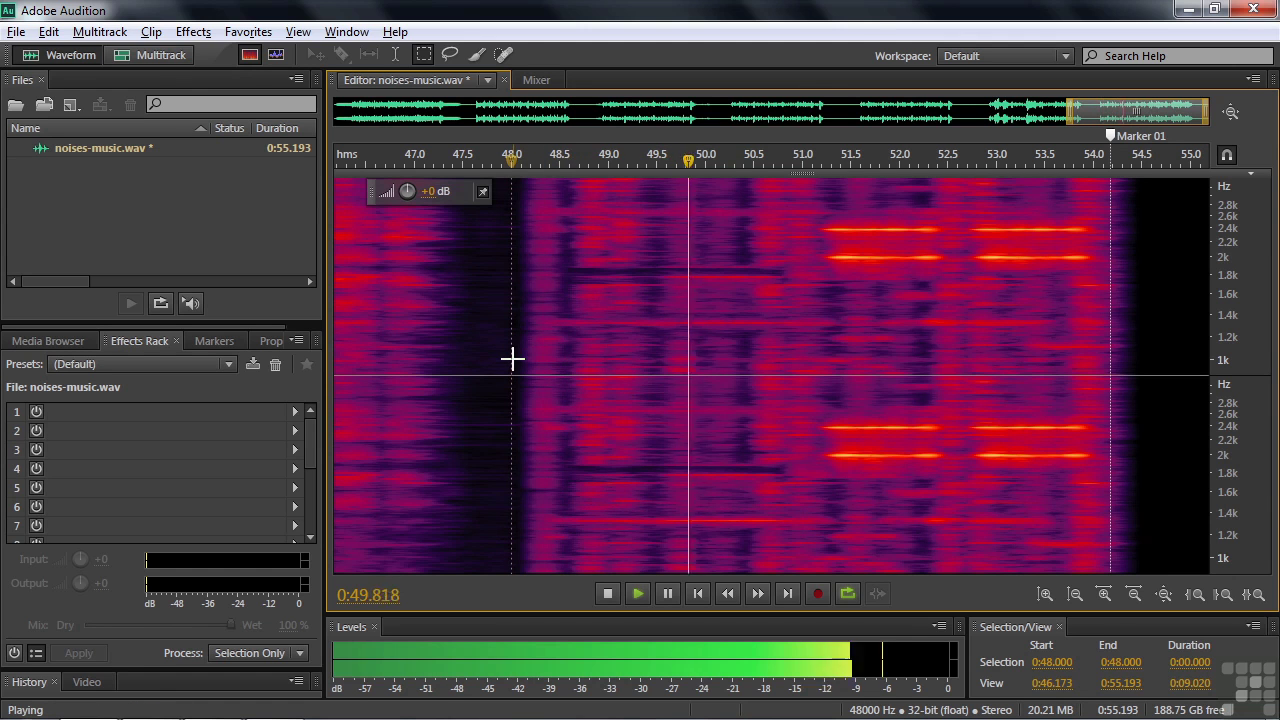
pyautogui.press('space')
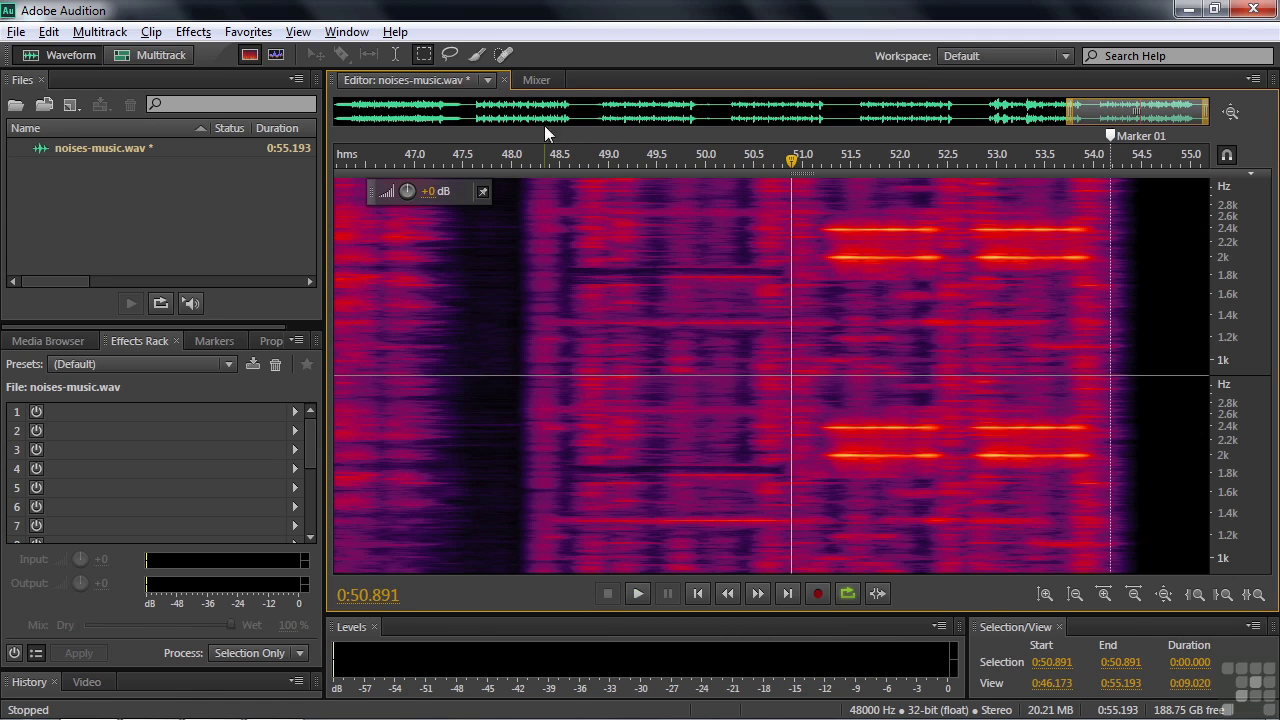
# Paint along the remaining 1.3 kHz tone with a 26 px Spot Healing Brush and play from about 0:47.9 to 0:51.0
pyautogui.click(503, 55)
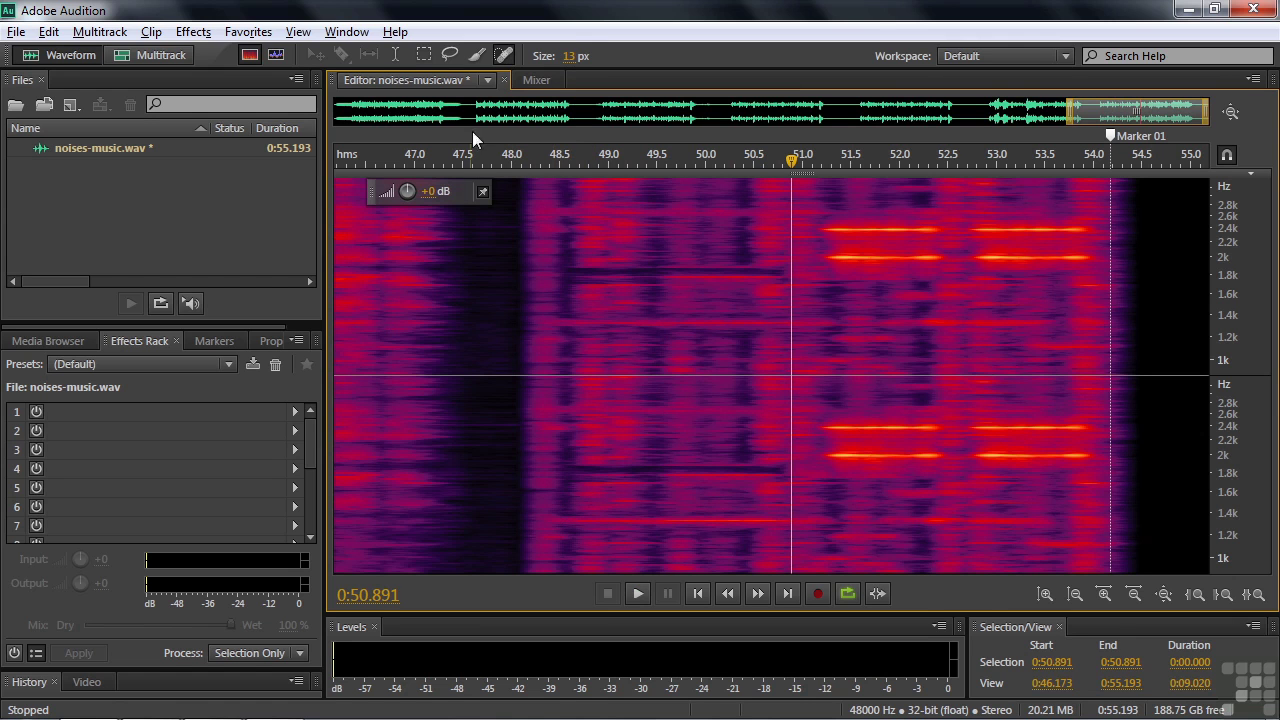
pyautogui.moveTo(568, 56); pyautogui.dragTo(592, 59)
pyautogui.moveTo(544, 520); pyautogui.dragTo(811, 519)
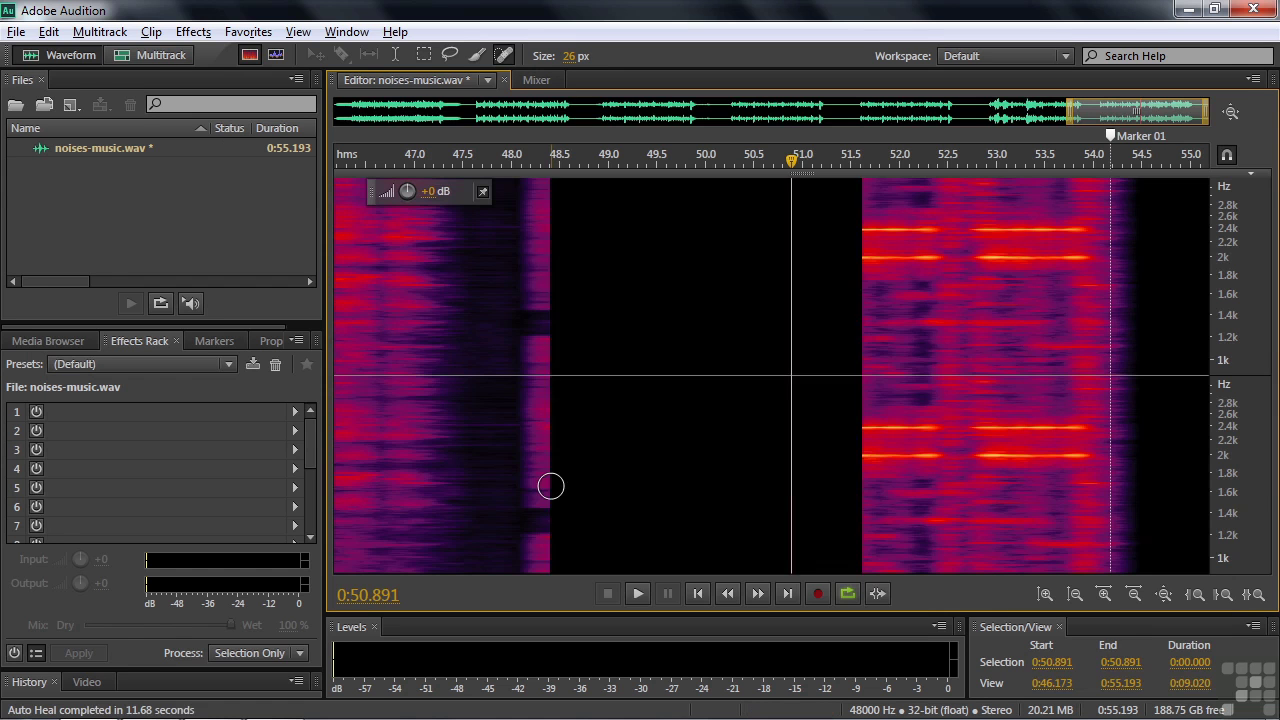
pyautogui.click(505, 441)
pyautogui.press('space')
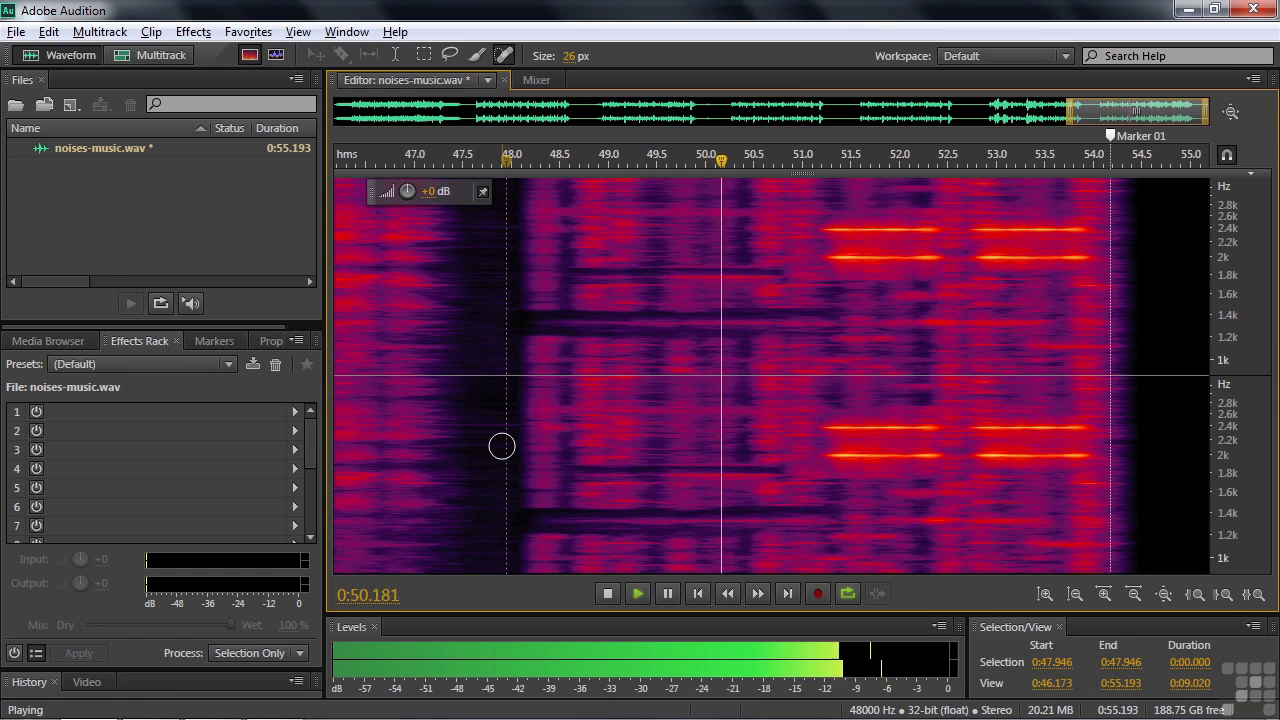
pyautogui.press('space')
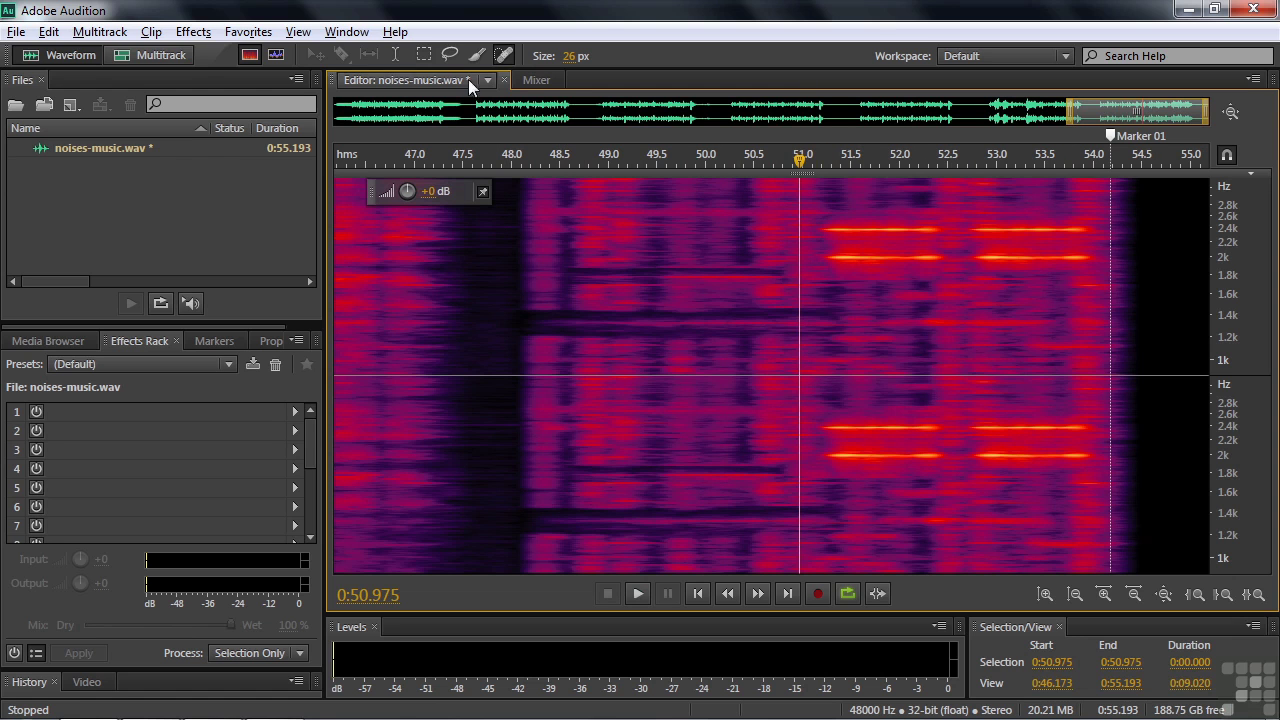
# Marquee-select the tones at about 2 and 2.4 kHz from 0:51.0 to about 0:54.3, apply Auto Heal, and play from about 0:50.1 to 0:52.9
pyautogui.click(426, 54)
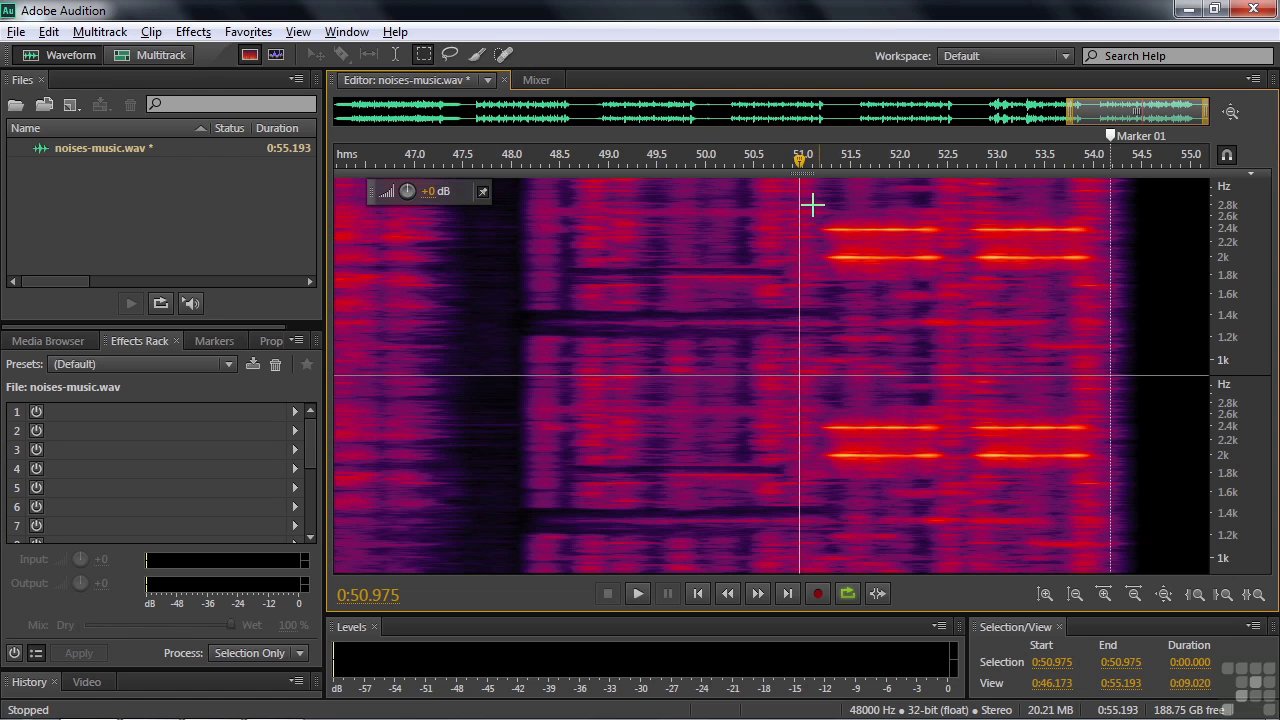
pyautogui.moveTo(803, 202); pyautogui.dragTo(1123, 283)
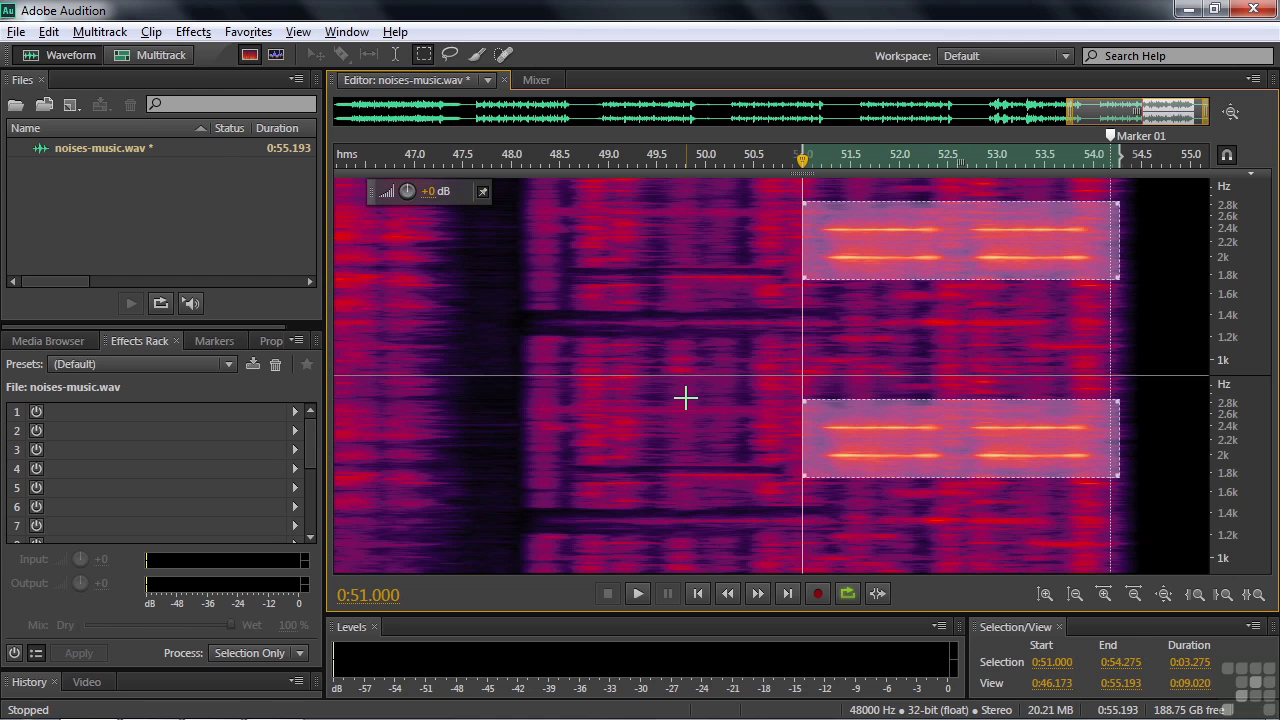
pyautogui.hotkey('ctrl', 'u')
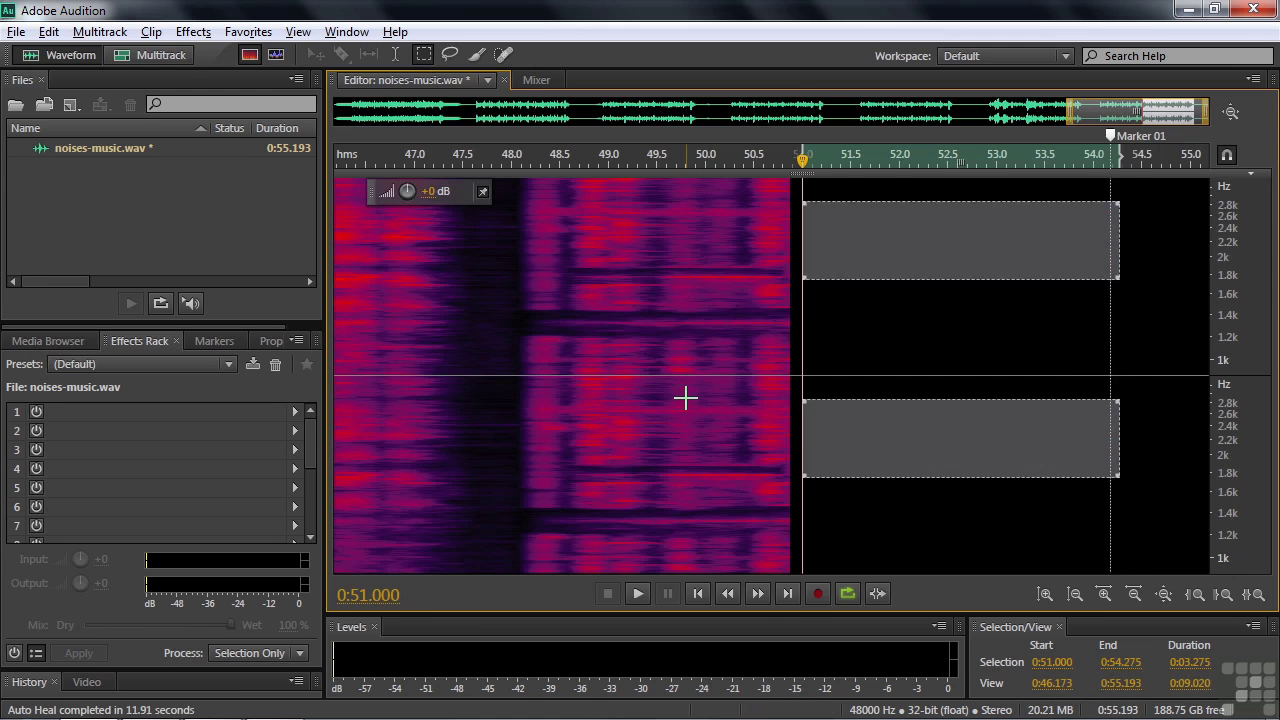
pyautogui.click(717, 422)
pyautogui.press('space')
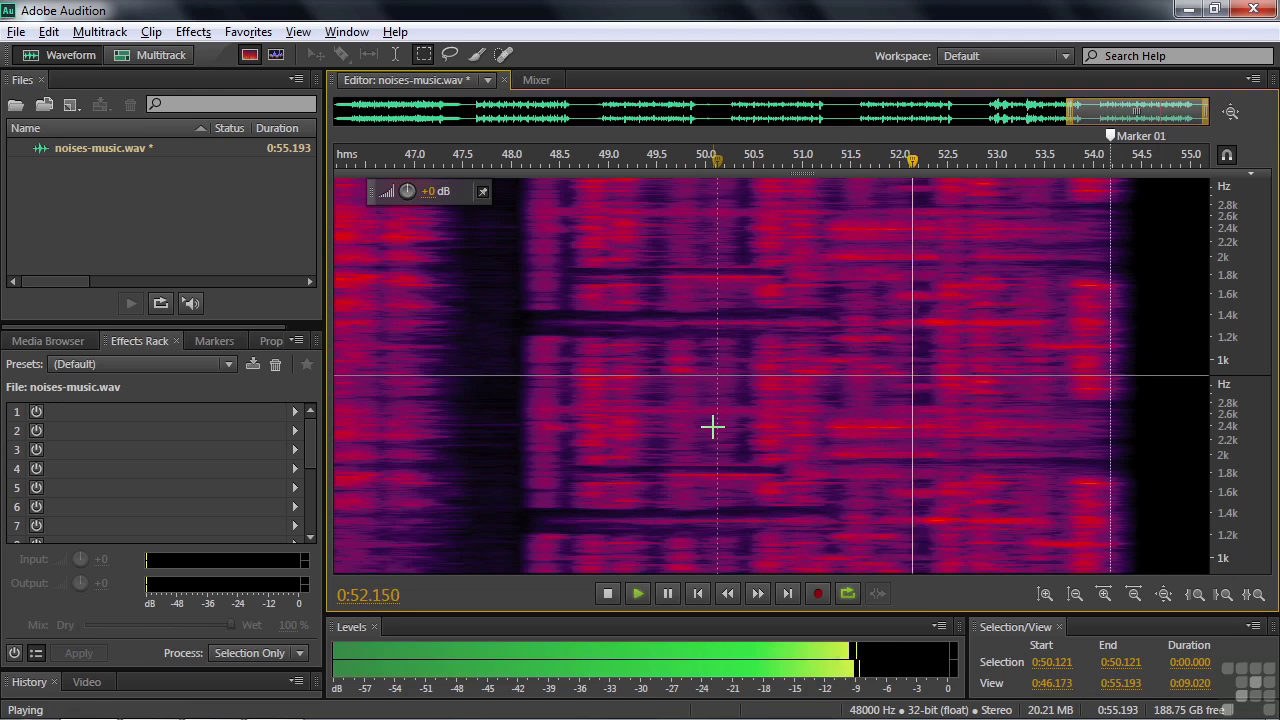
pyautogui.press('space')
pyautogui.moveTo(1237, 261); pyautogui.dragTo(1237, 302)
pyautogui.moveTo(1235, 252); pyautogui.dragTo(1237, 296)
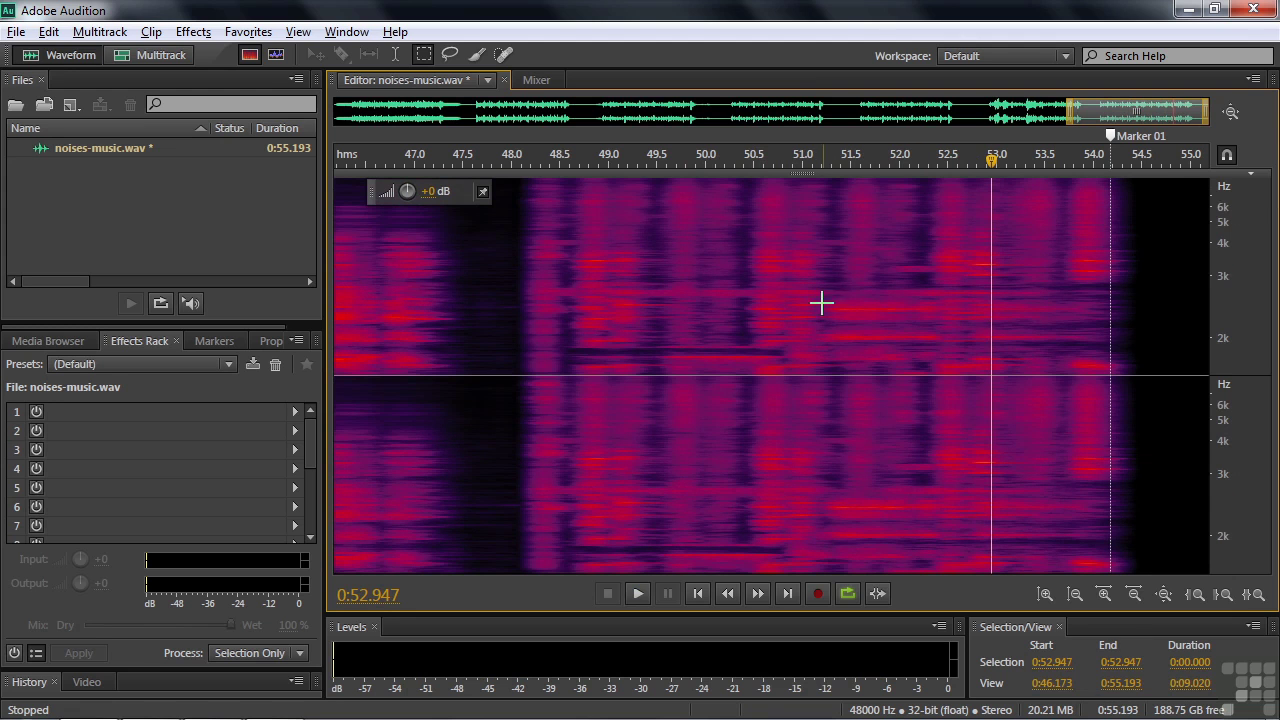